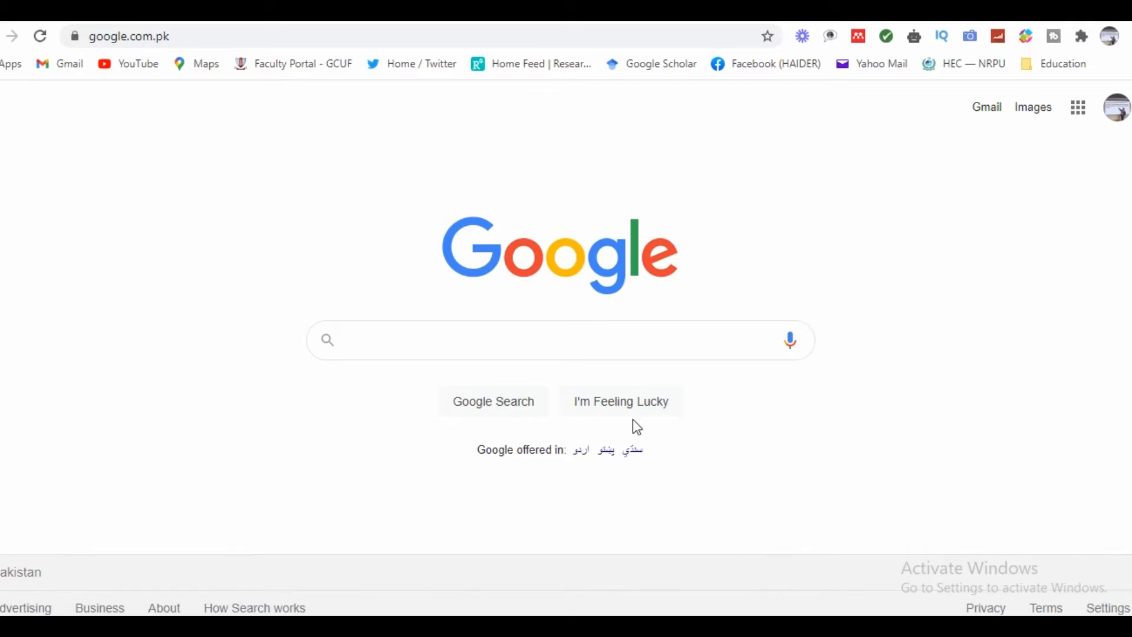
Search Google for "google form".
{"action": "left_click", "coordinate": [608, 348]}
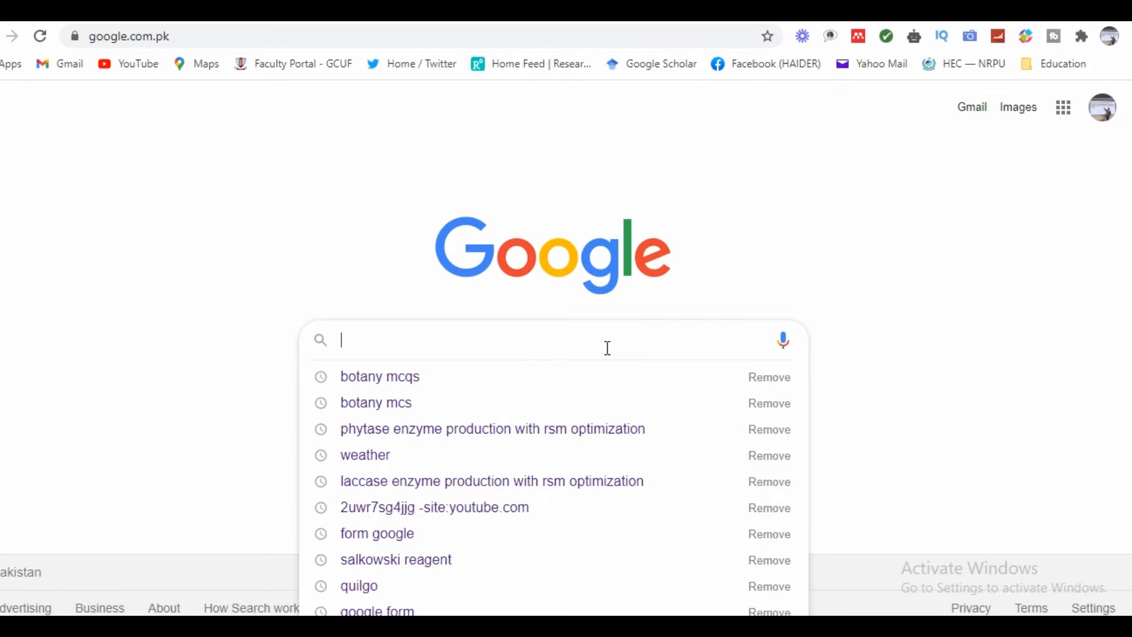
{"action": "type", "text": "google g"}
{"action": "key", "text": "BackSpace"}
{"action": "type", "text": "f"}
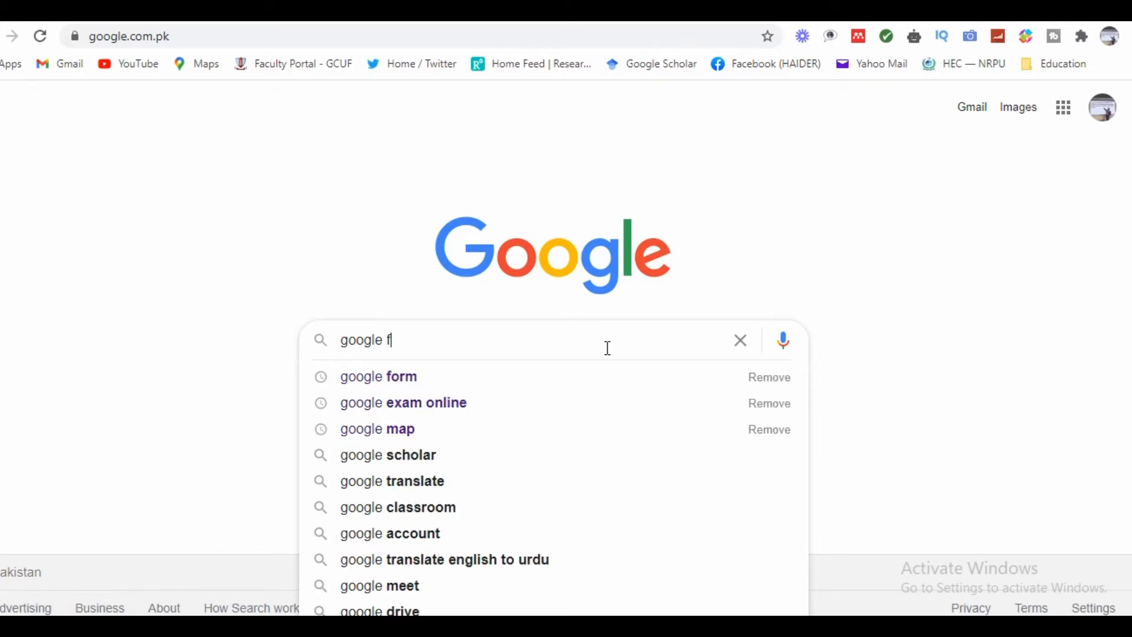
{"action": "type", "text": "o"}
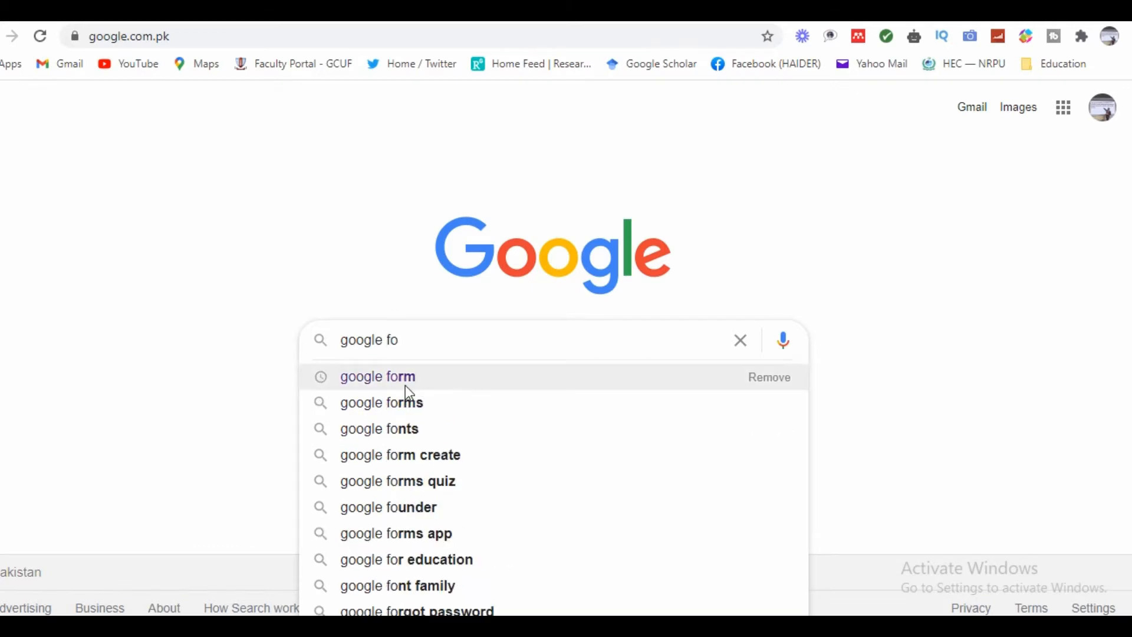
{"action": "left_click", "coordinate": [405, 385]}
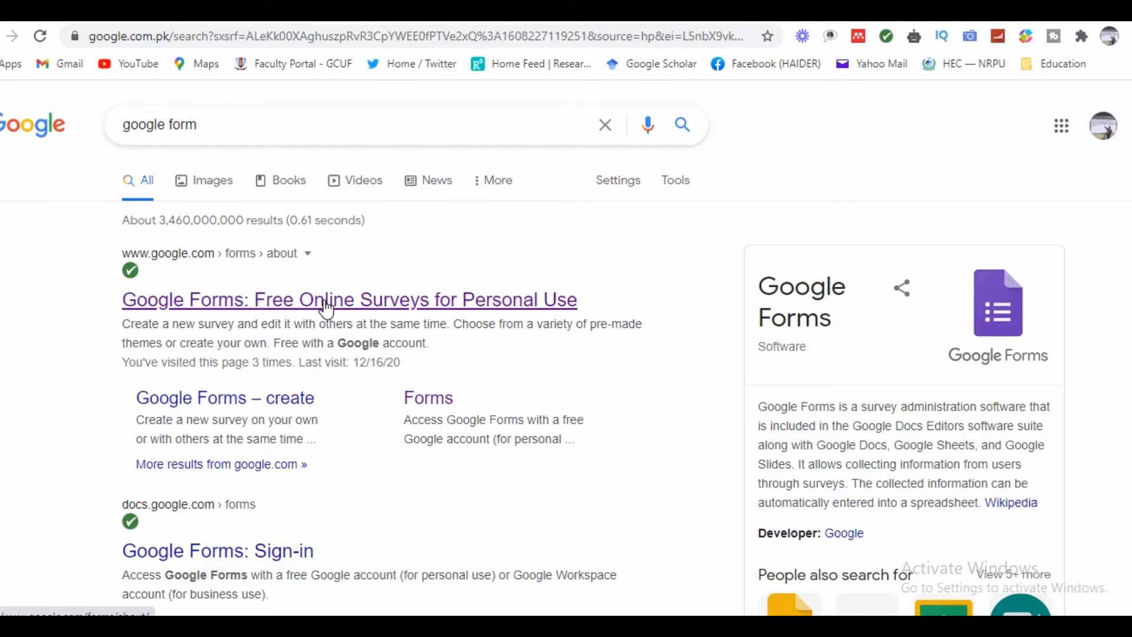
Open the Google Forms site from the search results, go to the personal version and start a blank form.
{"action": "left_click", "coordinate": [325, 301]}
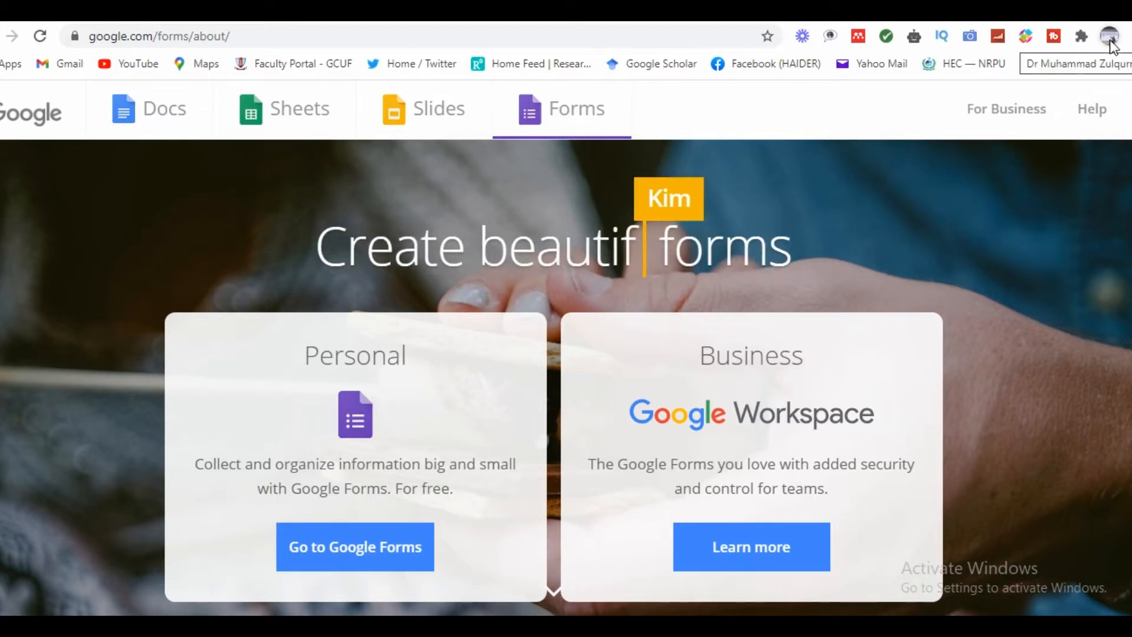
{"action": "left_click", "coordinate": [372, 560]}
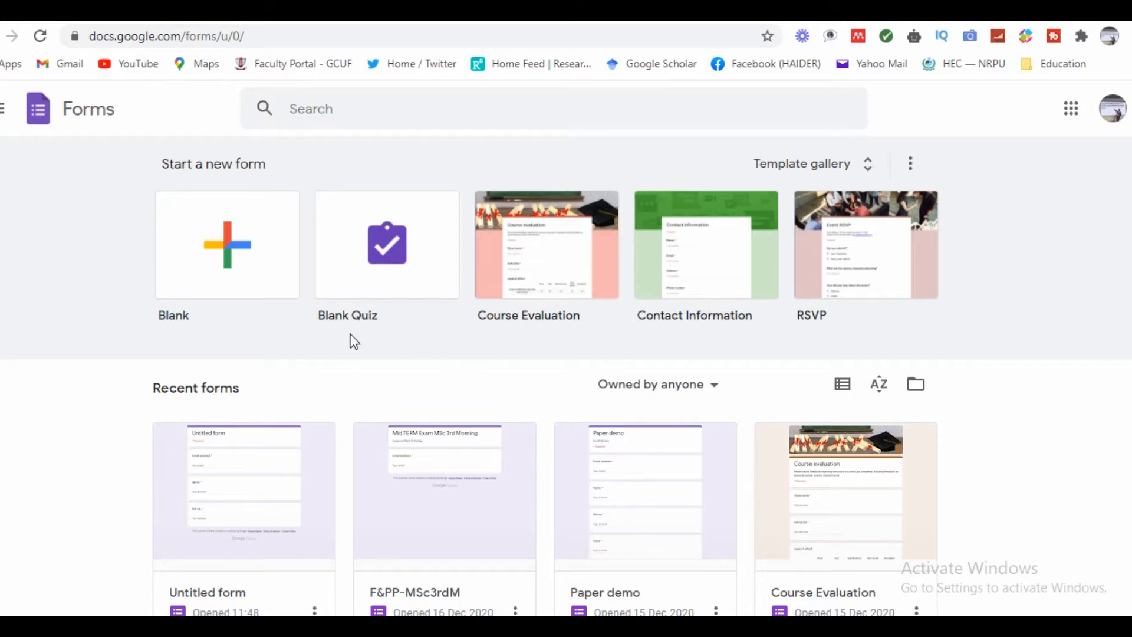
{"action": "left_click", "coordinate": [283, 288]}
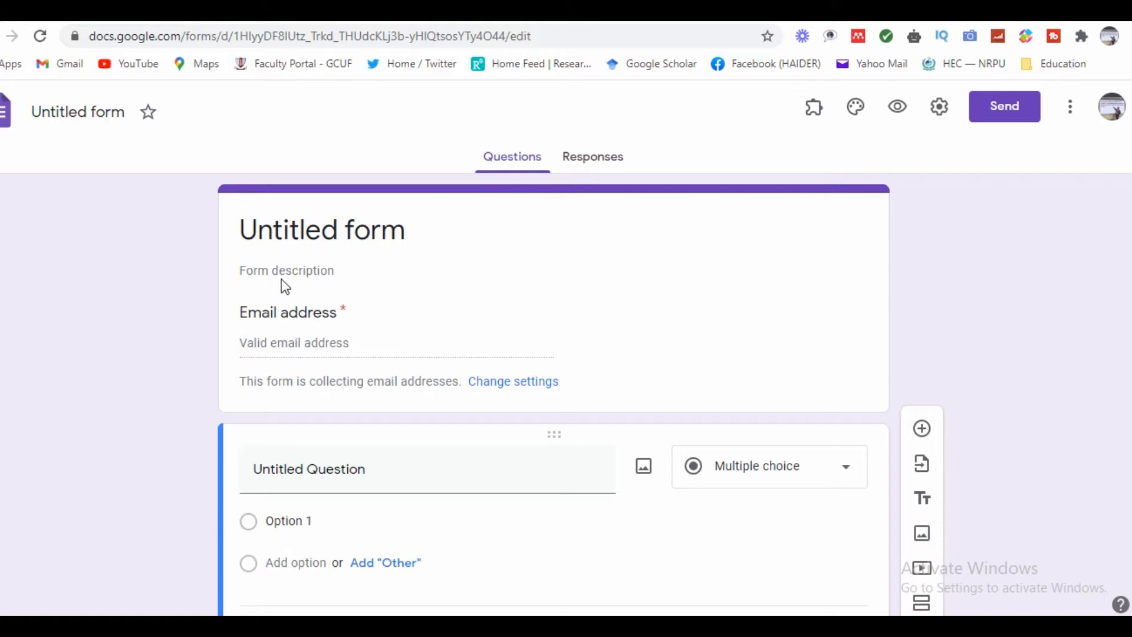
Name the form "BS11th" and enter "Mid Exam" as its description.
{"action": "left_click", "coordinate": [121, 122]}
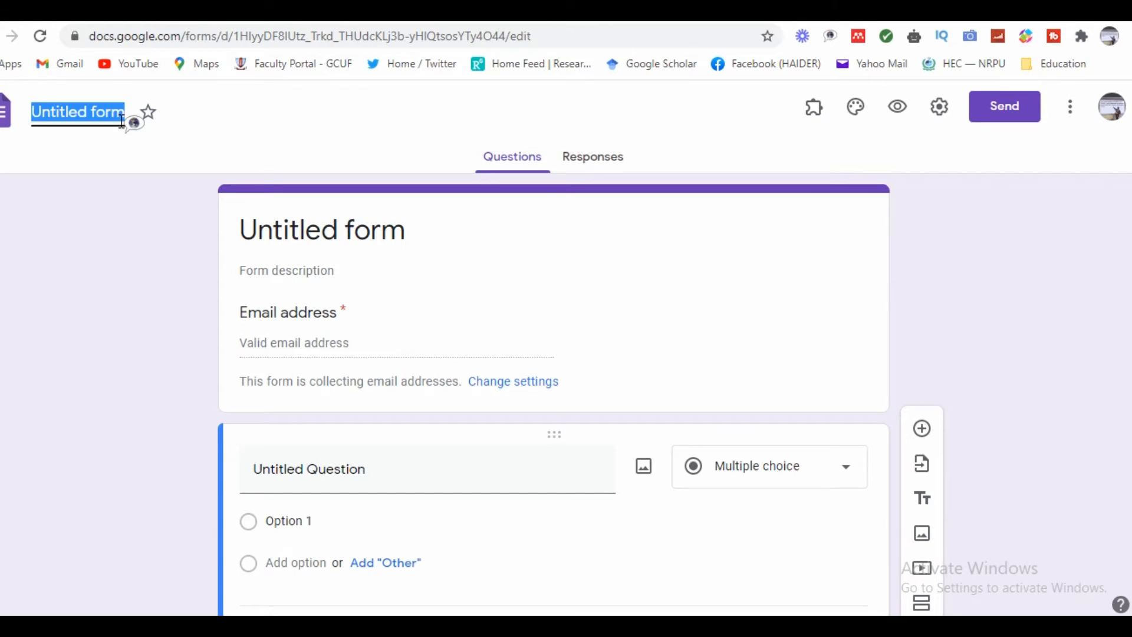
{"action": "type", "text": "BS"}
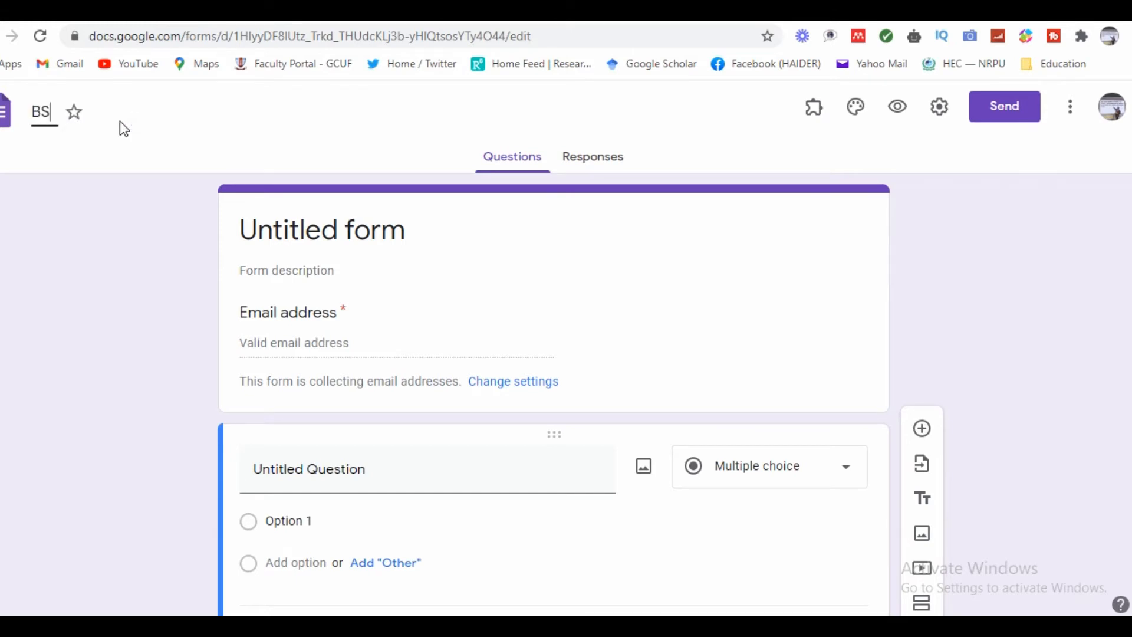
{"action": "type", "text": "11th"}
{"action": "left_click", "coordinate": [97, 314]}
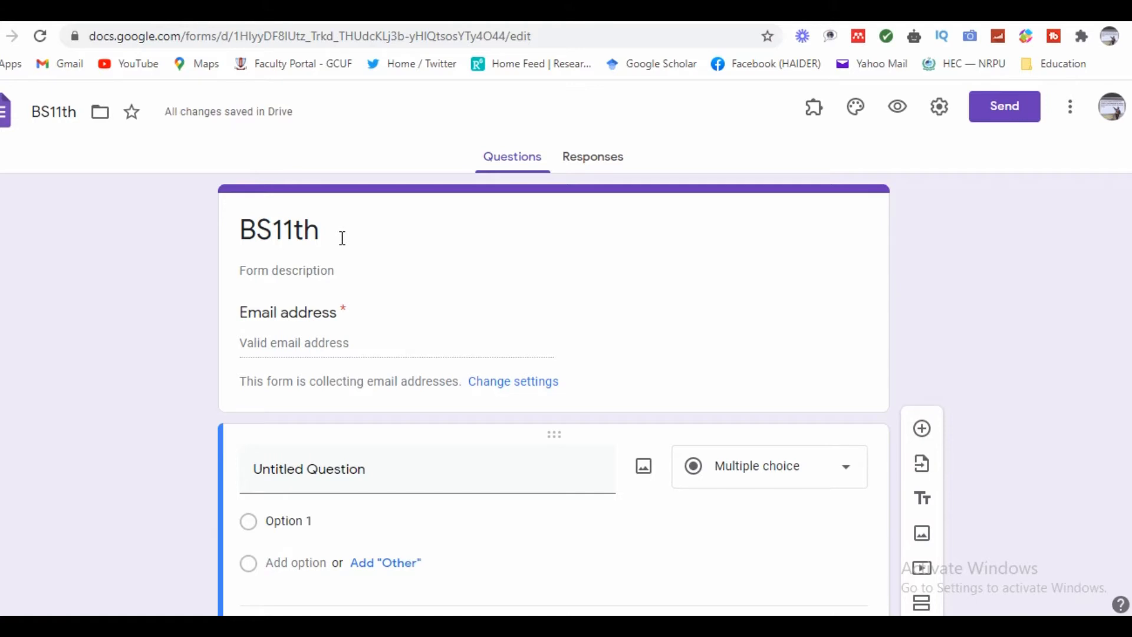
{"action": "left_click", "coordinate": [331, 266]}
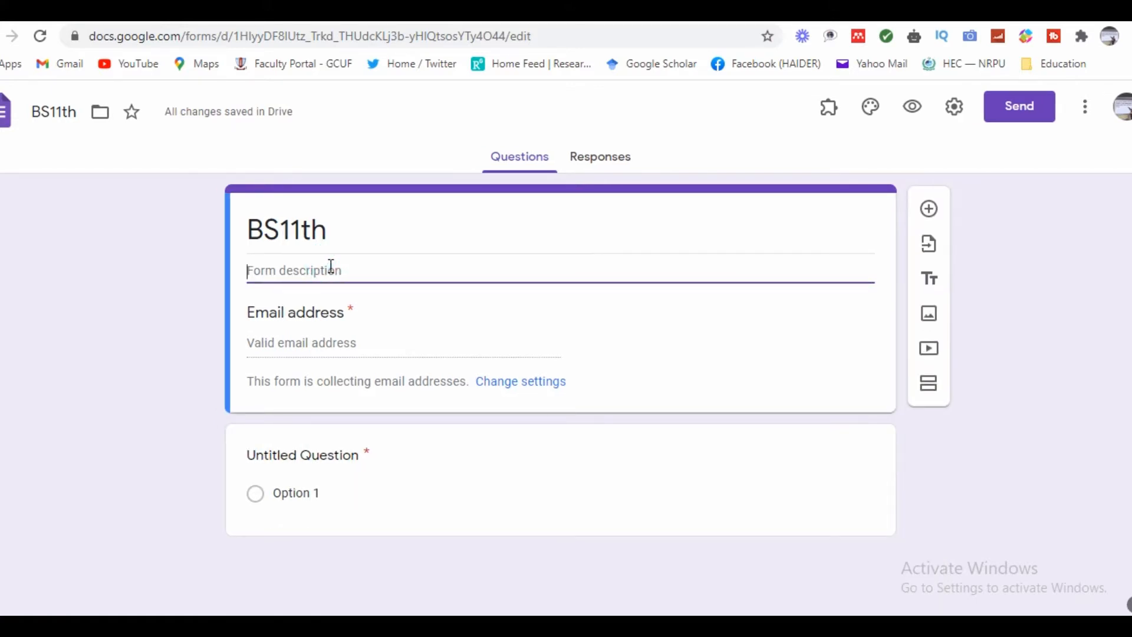
{"action": "type", "text": "Mid"}
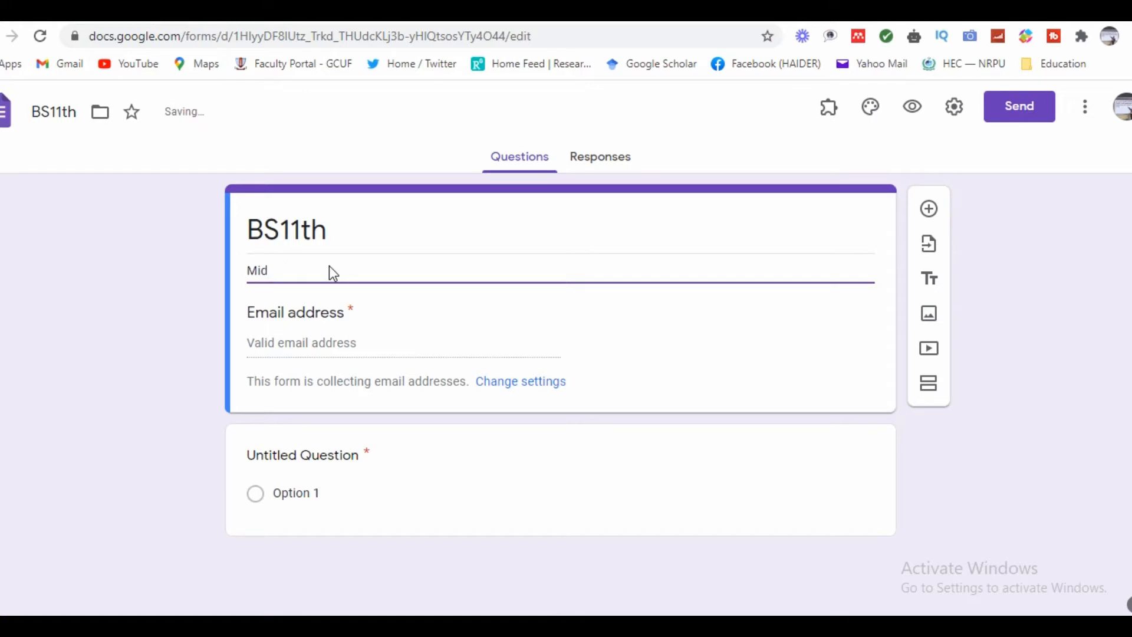
{"action": "type", "text": " Exam"}
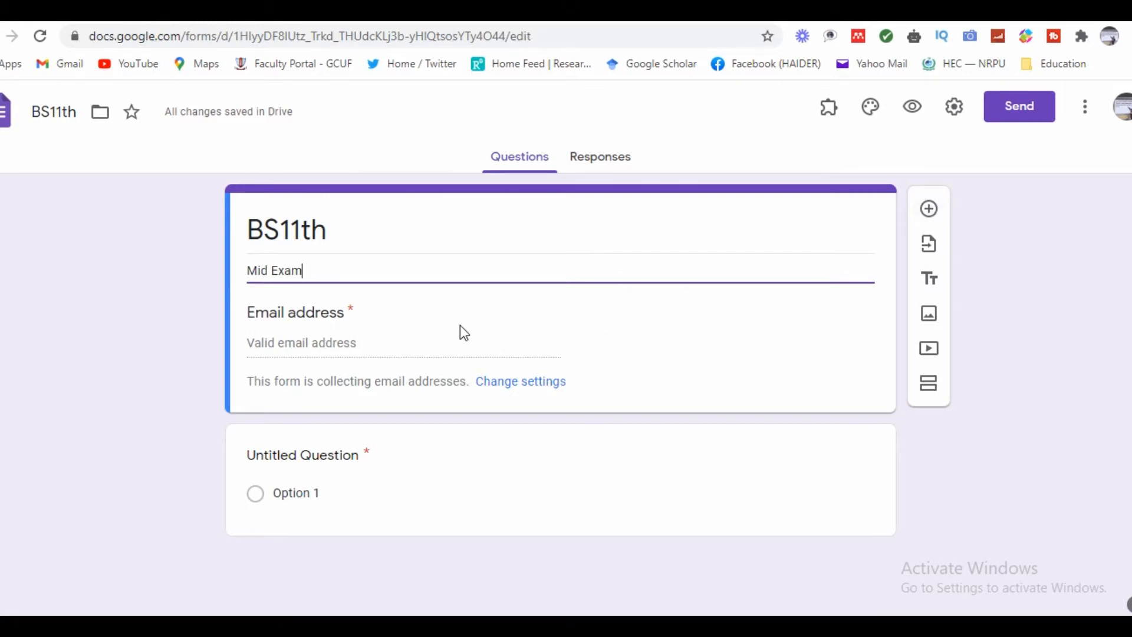
Add a short-answer question titled "Name of student" below the form header.
{"action": "left_click", "coordinate": [930, 211]}
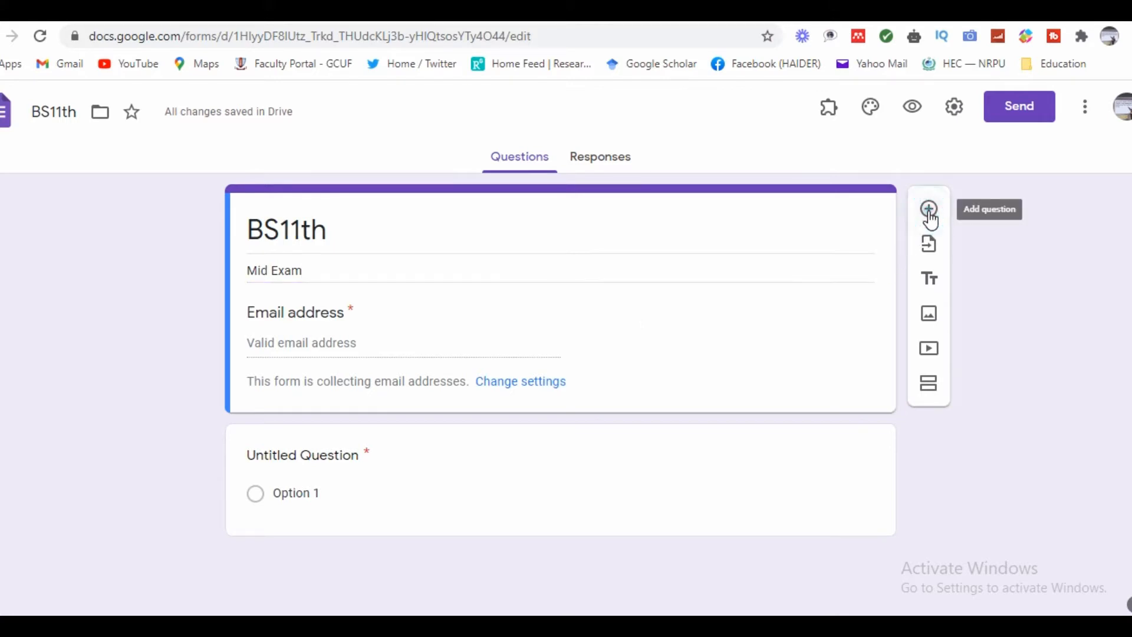
{"action": "left_click", "coordinate": [848, 472]}
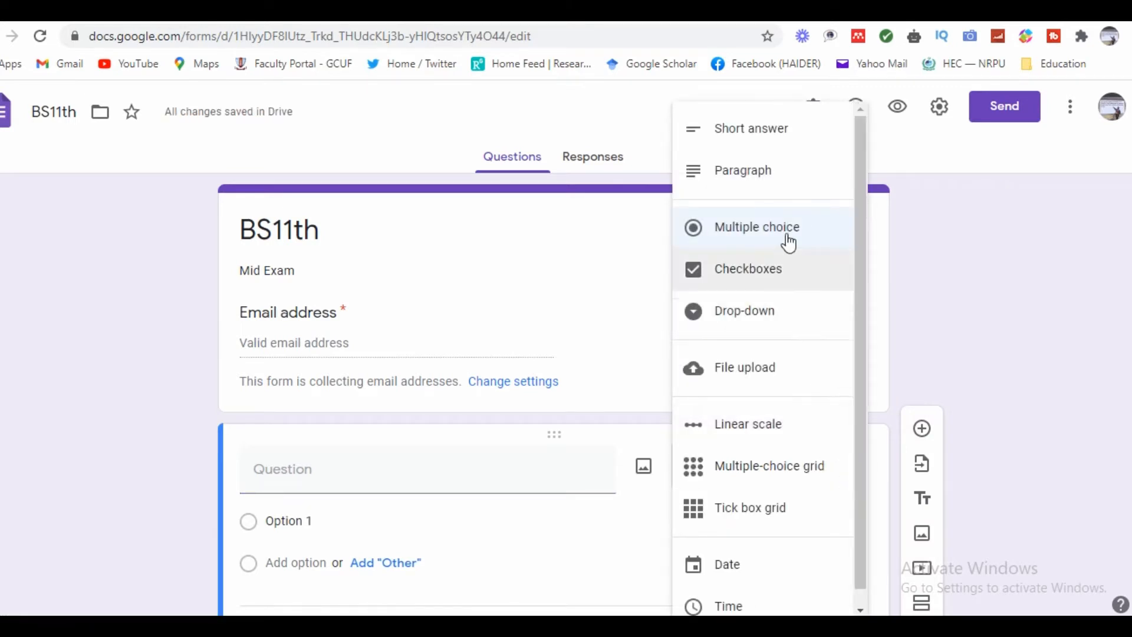
{"action": "left_click", "coordinate": [769, 137]}
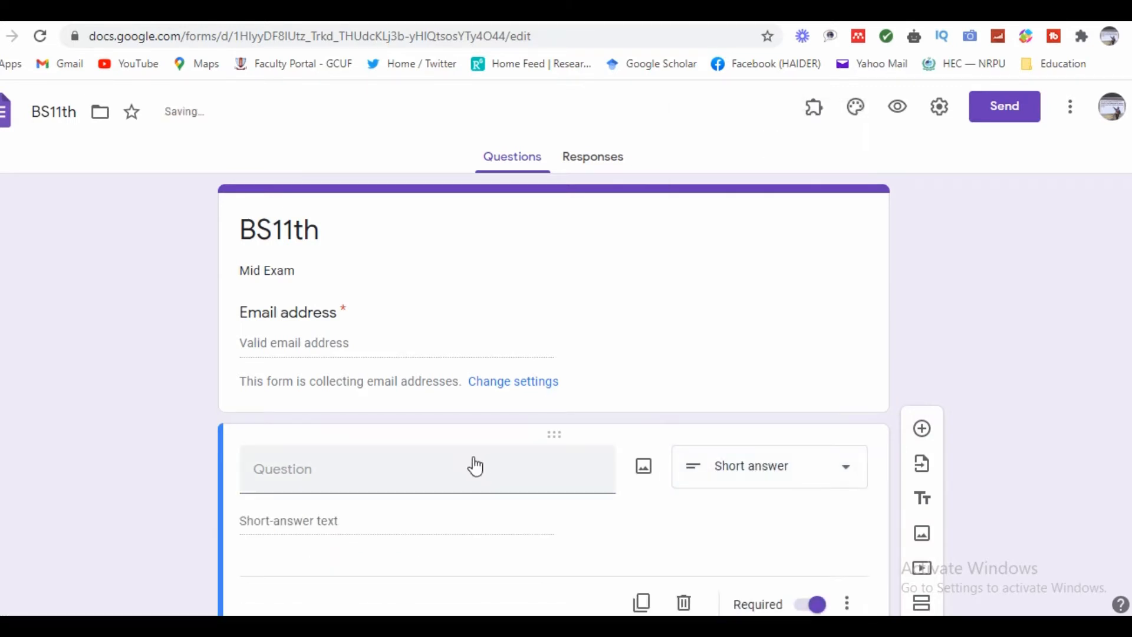
{"action": "left_click", "coordinate": [444, 472]}
{"action": "type", "text": "Name"}
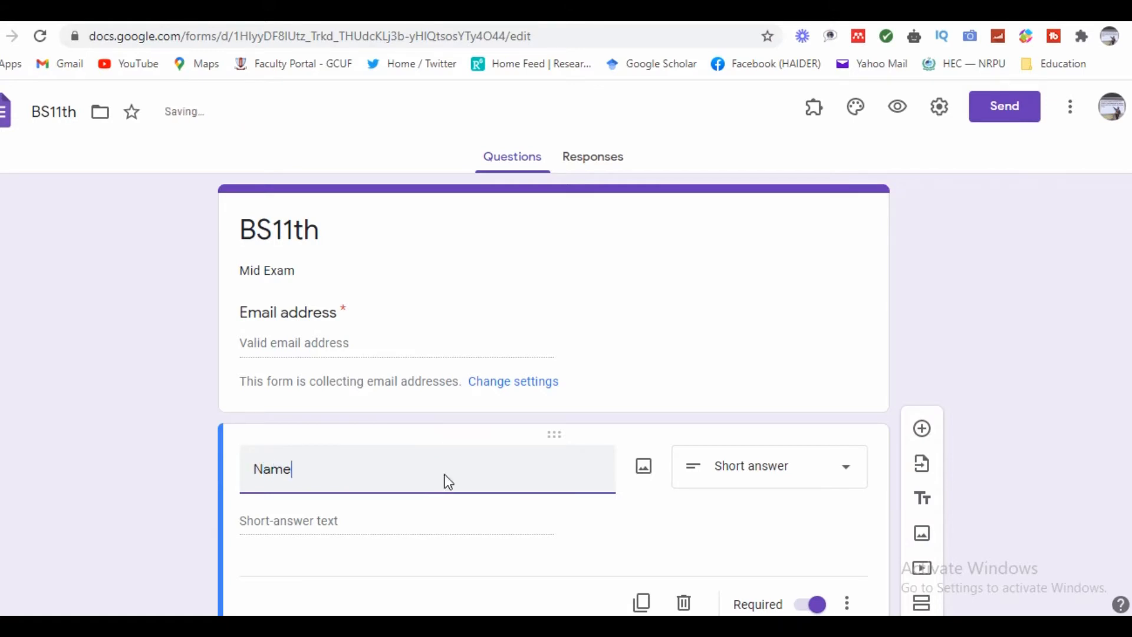
{"action": "type", "text": " of "}
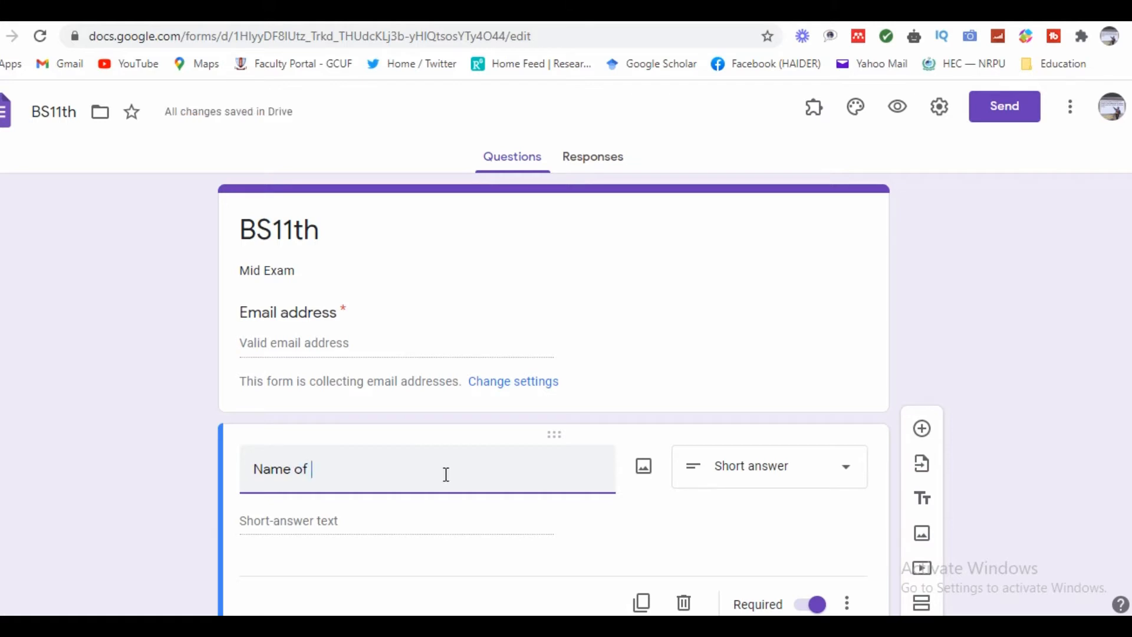
{"action": "type", "text": "student"}
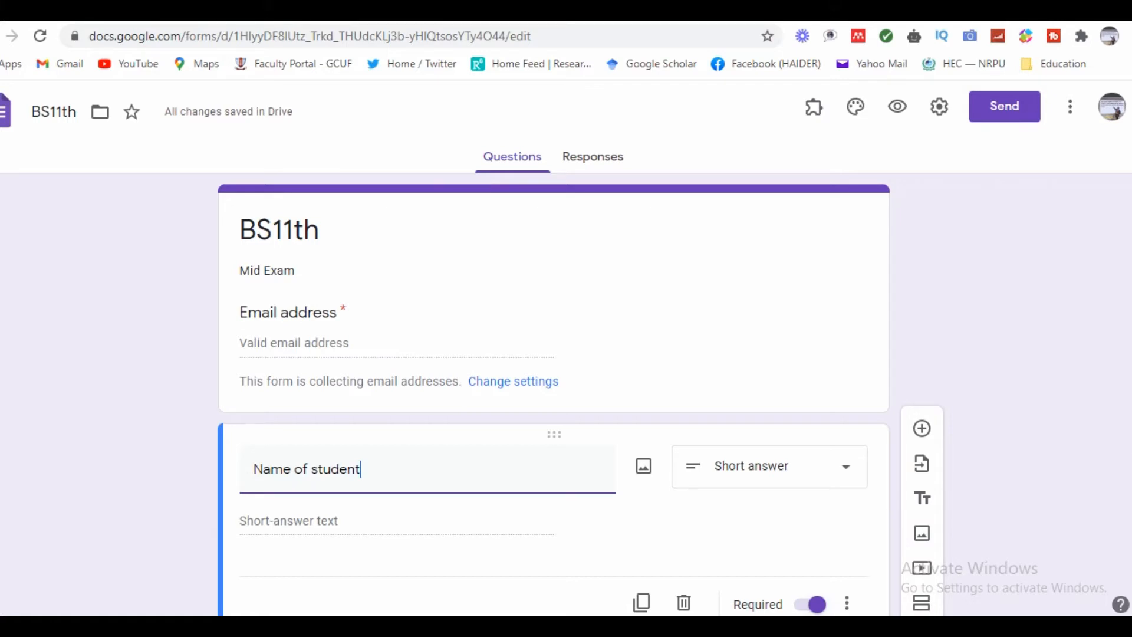
Duplicate the "Name of student" question and retitle the copy "Roll no.".
{"action": "scroll", "coordinate": [554, 377], "scroll_direction": "down", "scroll_amount": 1}
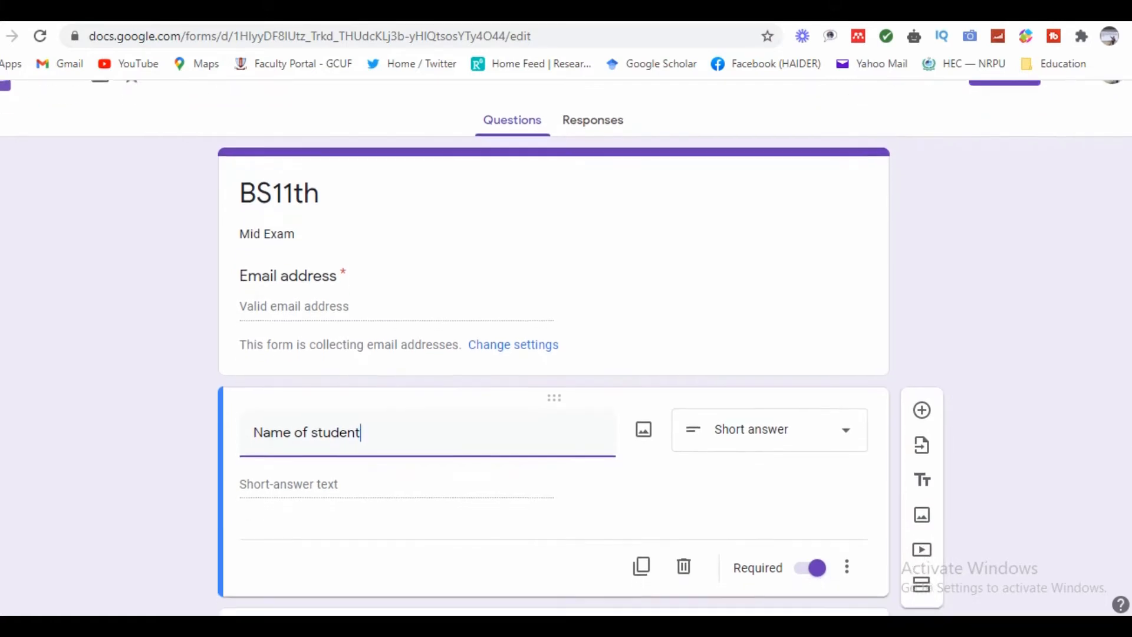
{"action": "scroll", "coordinate": [553, 378], "scroll_direction": "down", "scroll_amount": 1}
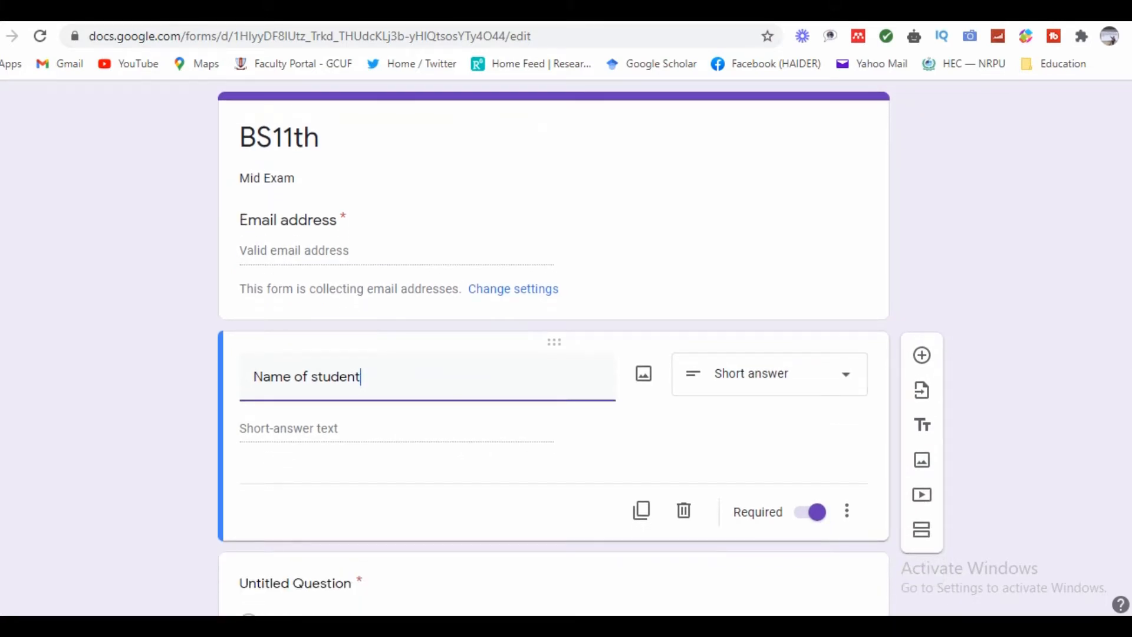
{"action": "left_click", "coordinate": [642, 512]}
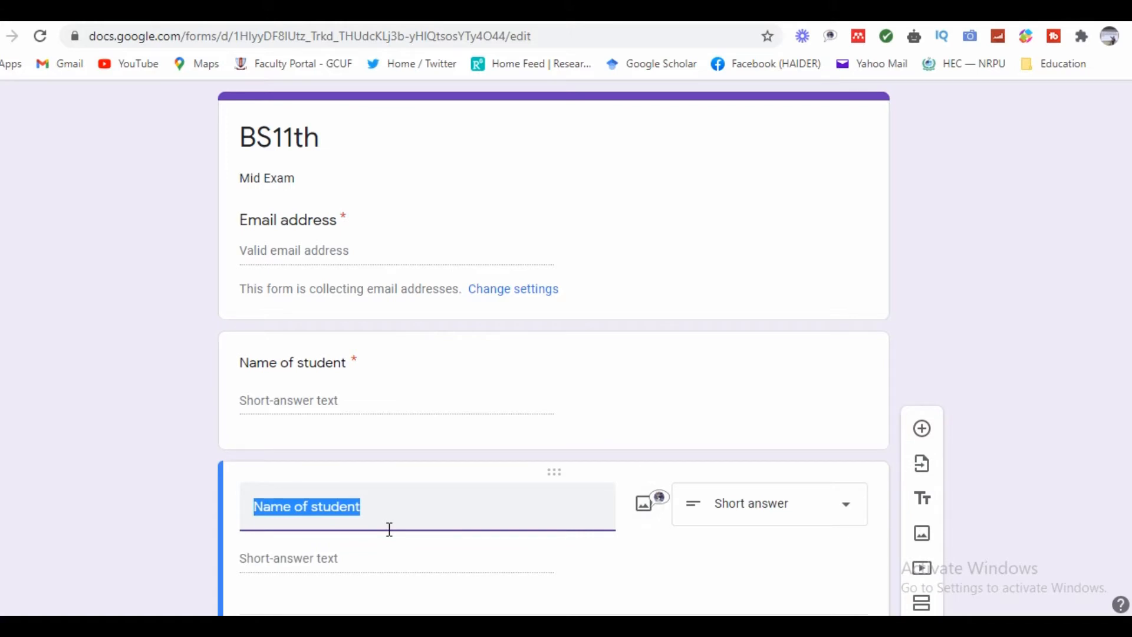
{"action": "type", "text": "Roll no."}
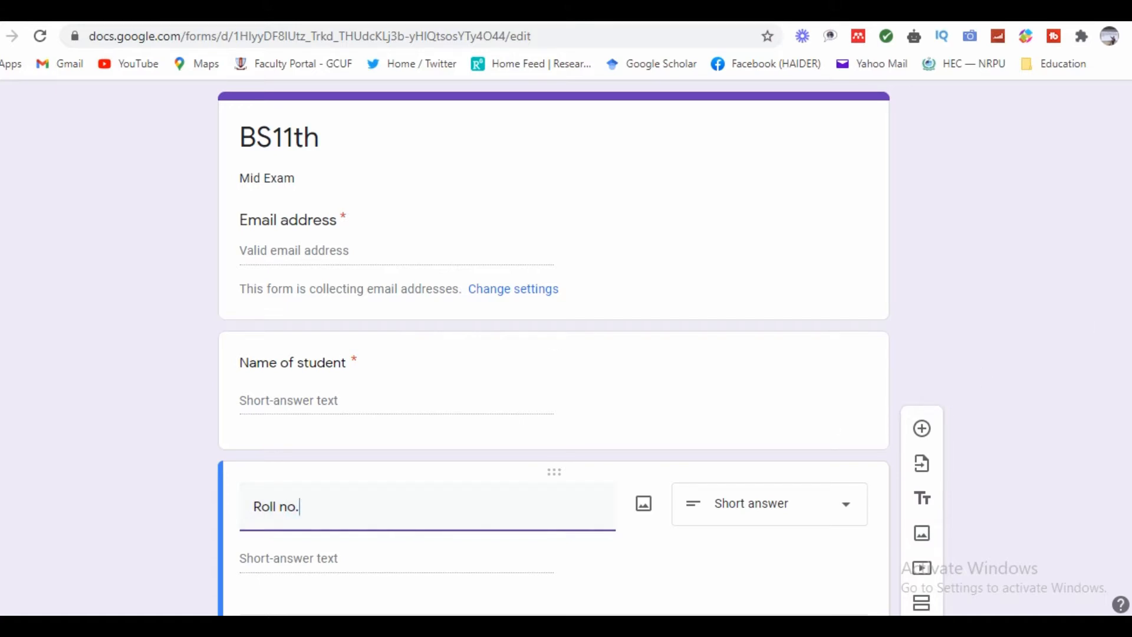
Add a new section after the "Roll no." question, titled "Objective" with the description "MCQs".
{"action": "scroll", "coordinate": [555, 348], "scroll_direction": "down", "scroll_amount": 2}
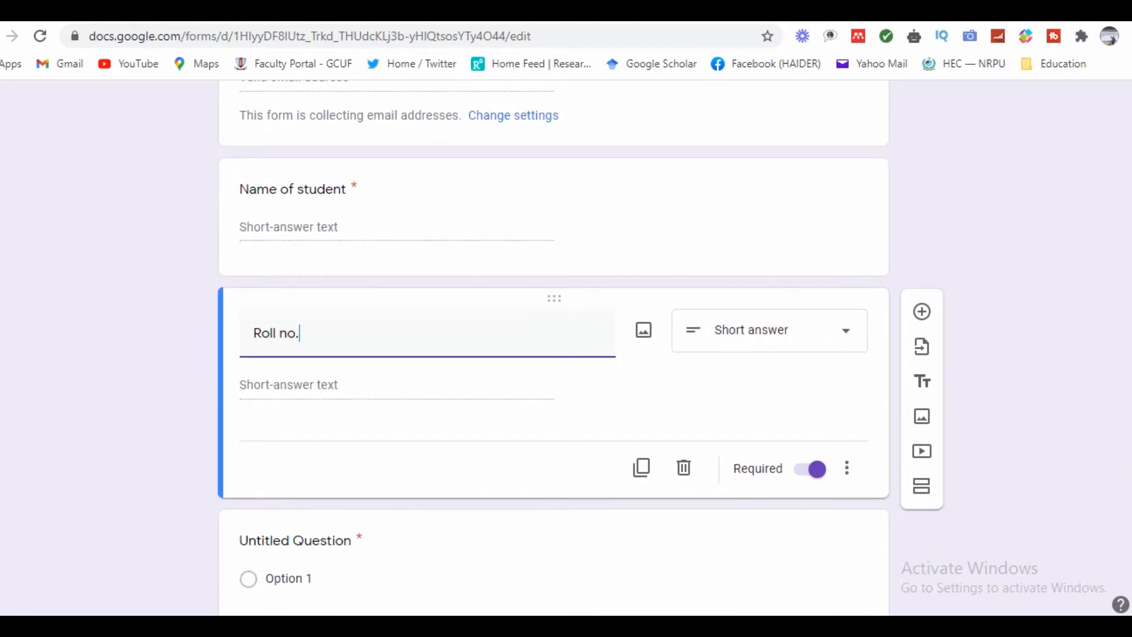
{"action": "scroll", "coordinate": [554, 348], "scroll_direction": "down", "scroll_amount": 1}
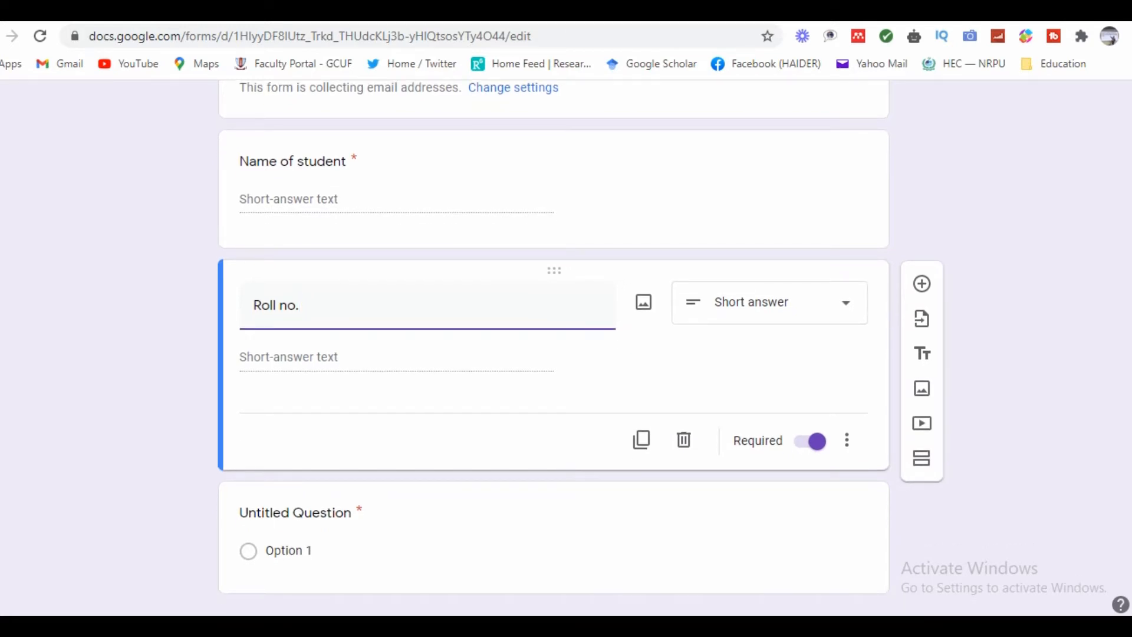
{"action": "left_click", "coordinate": [923, 463]}
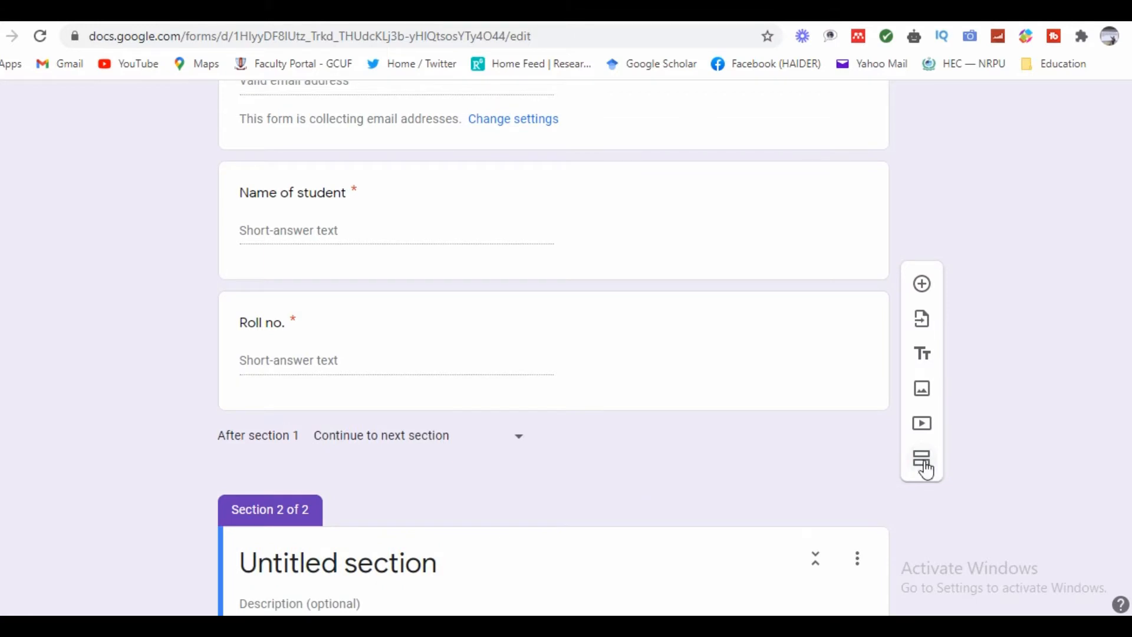
{"action": "scroll", "coordinate": [553, 348], "scroll_direction": "down", "scroll_amount": 3}
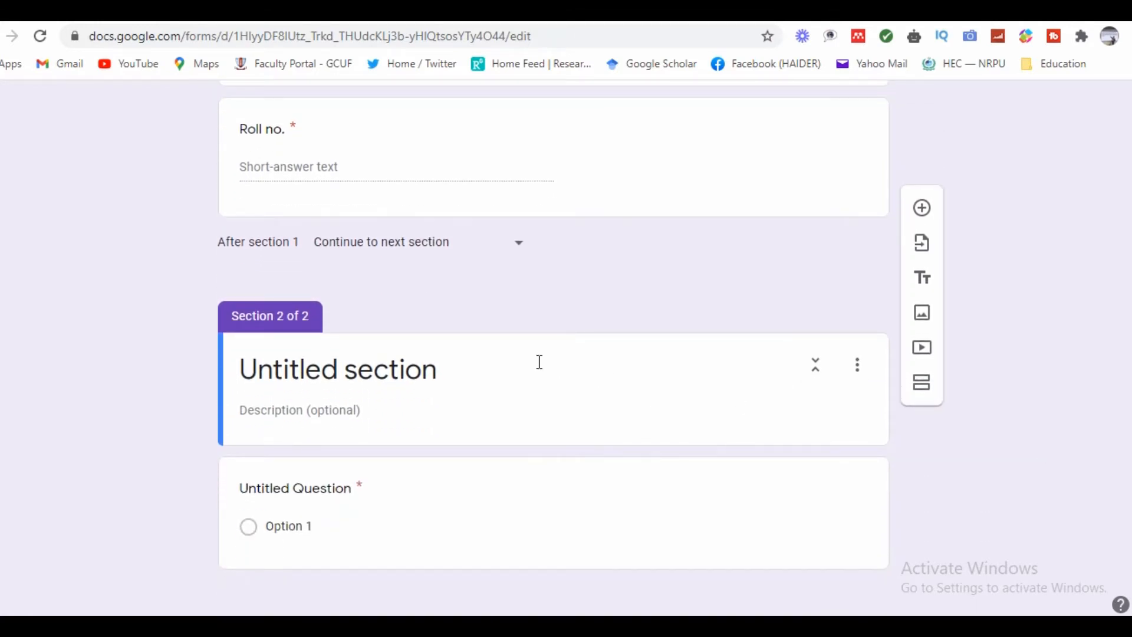
{"action": "left_click", "coordinate": [438, 367]}
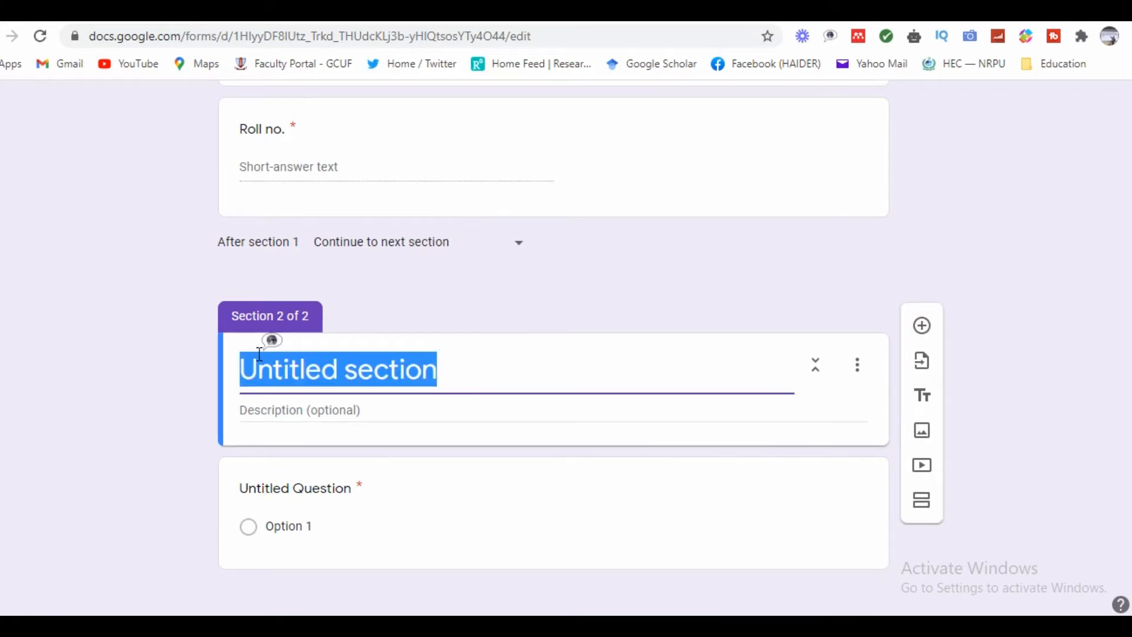
{"action": "type", "text": "Obj"}
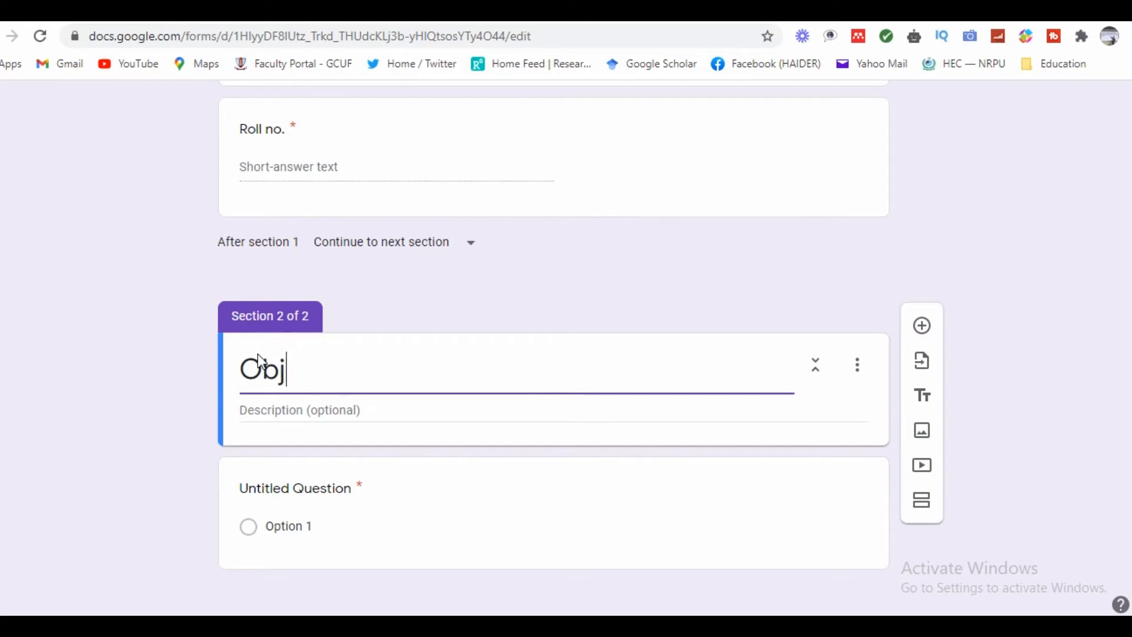
{"action": "type", "text": "ective"}
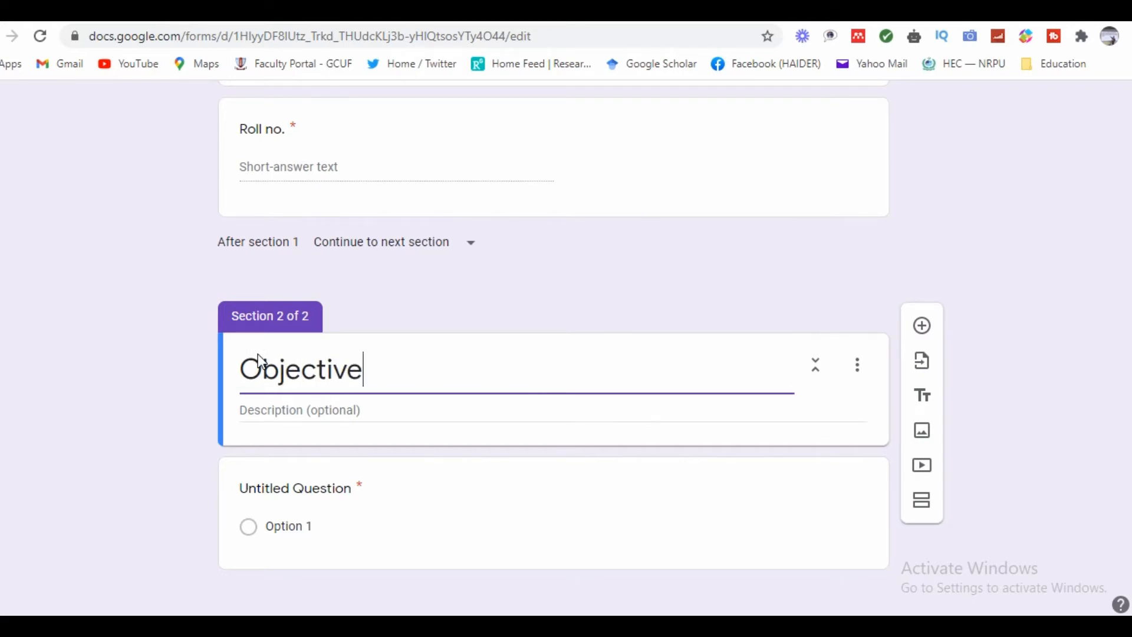
{"action": "left_click", "coordinate": [277, 415]}
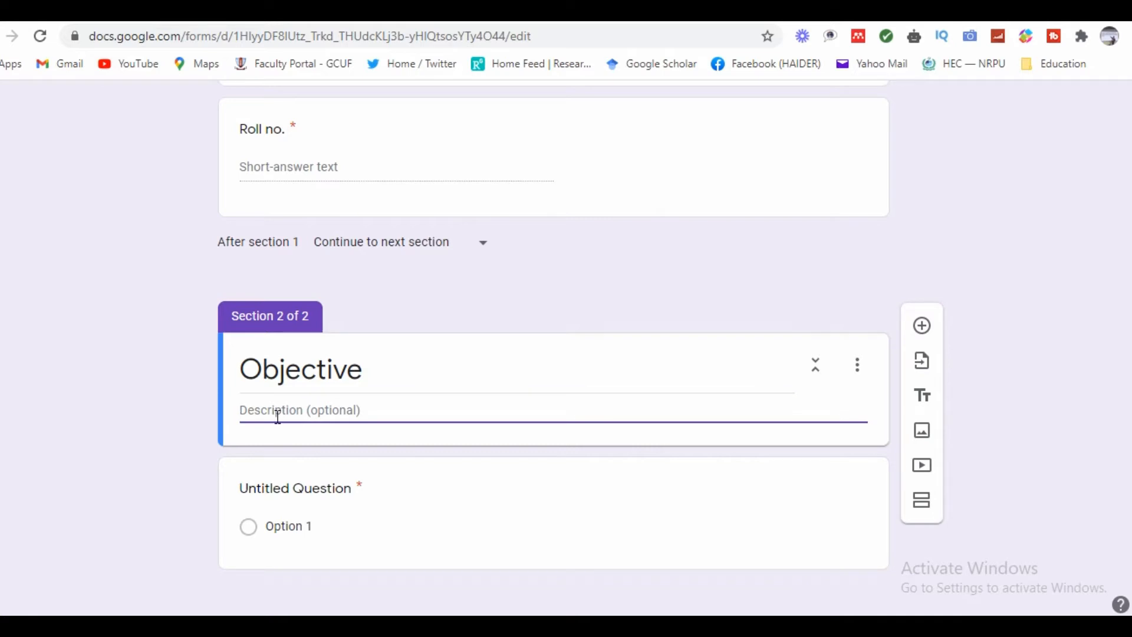
{"action": "type", "text": "MCQs"}
Change the answer type of the untitled question in the Objective section to Checkboxes.
{"action": "left_click", "coordinate": [566, 477]}
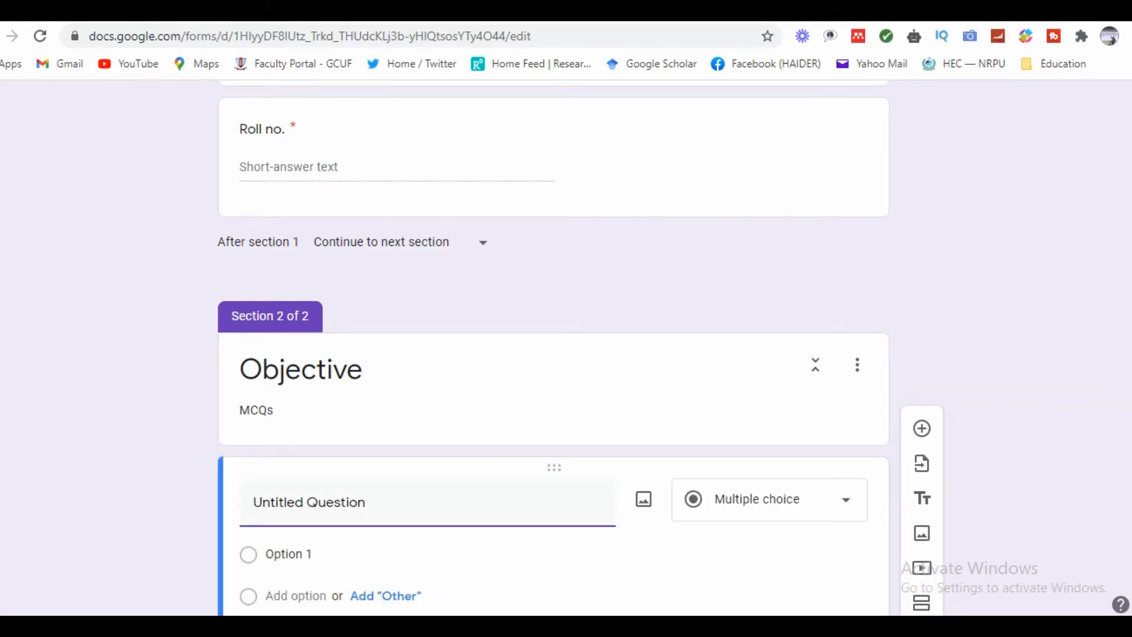
{"action": "scroll", "coordinate": [566, 348], "scroll_direction": "down", "scroll_amount": 2}
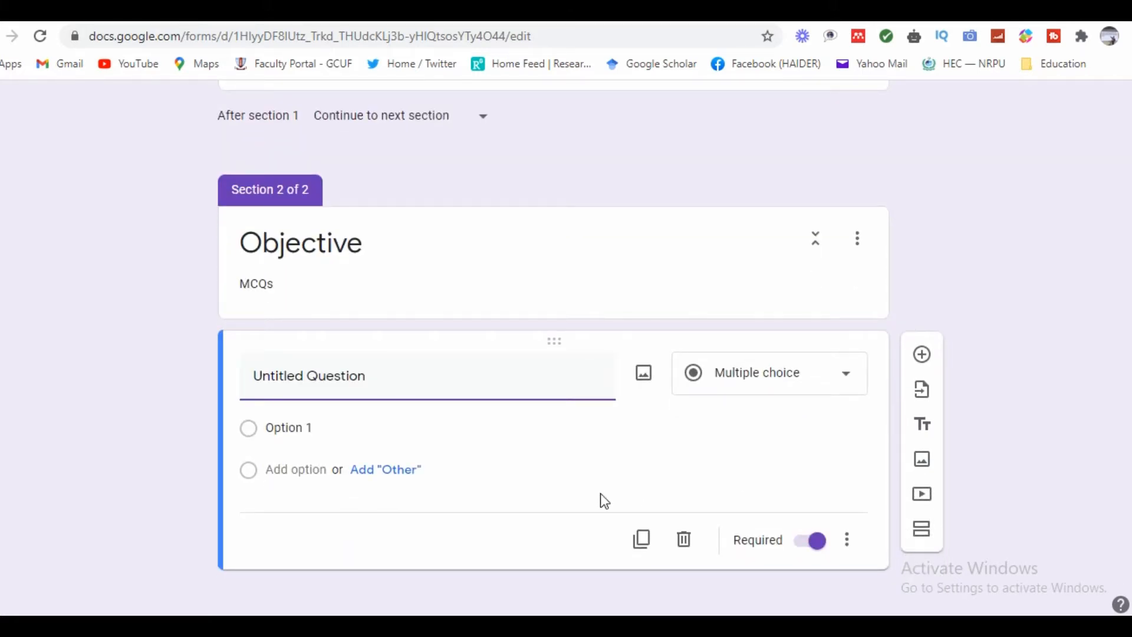
{"action": "left_click", "coordinate": [850, 376]}
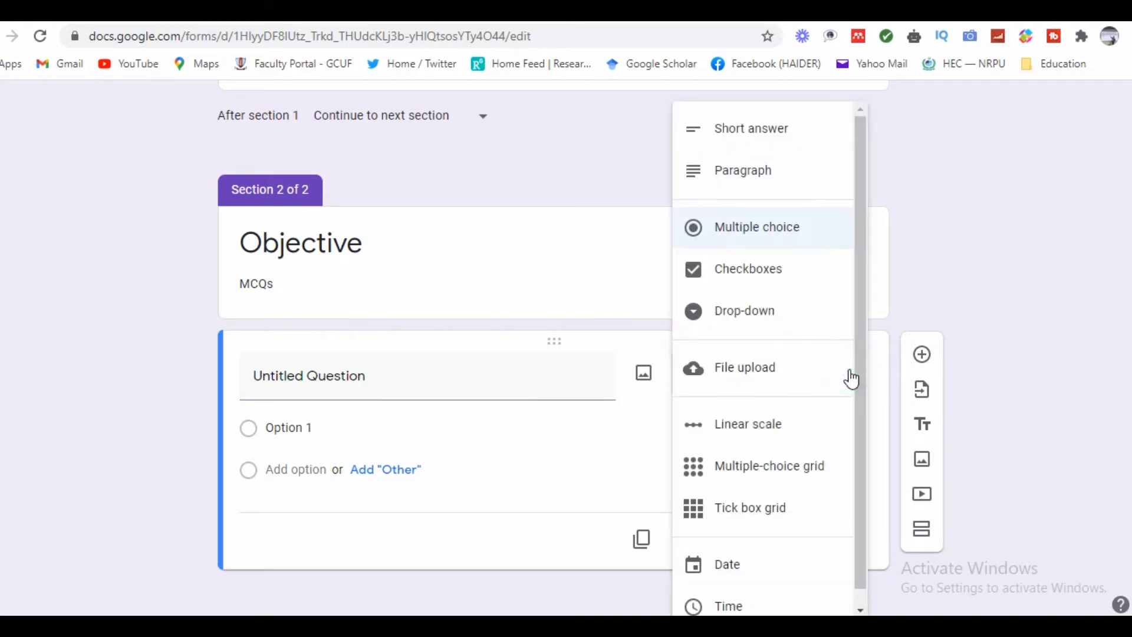
{"action": "left_click", "coordinate": [775, 286]}
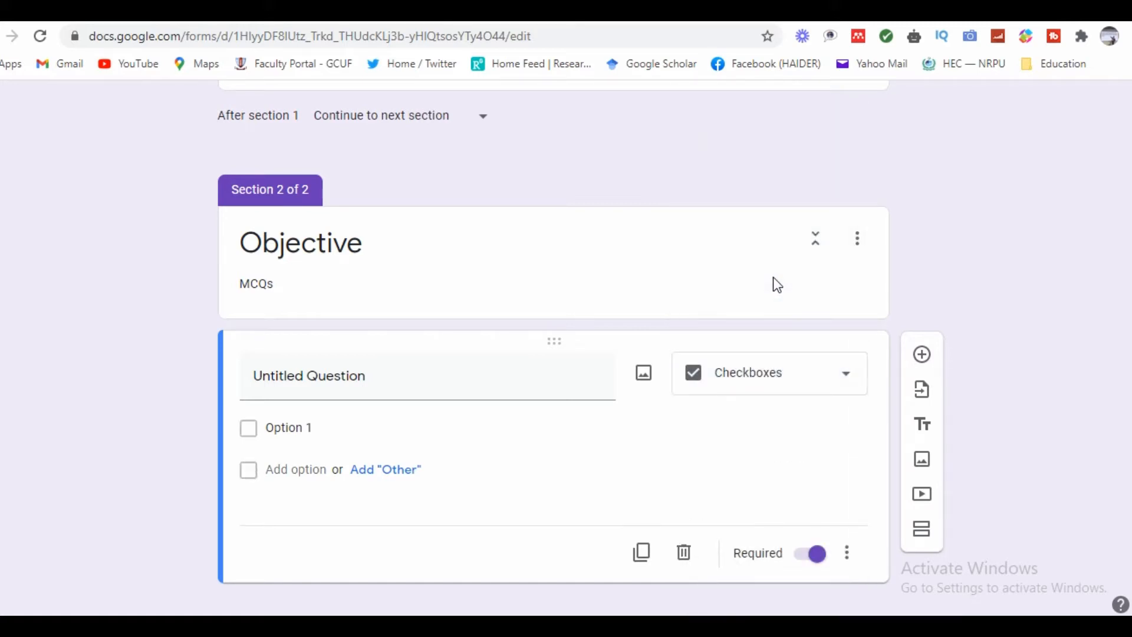
Look at question 7 on the mcqbiology.com botany MCQ page, then return to the form.
{"action": "left_click", "coordinate": [114, 21]}
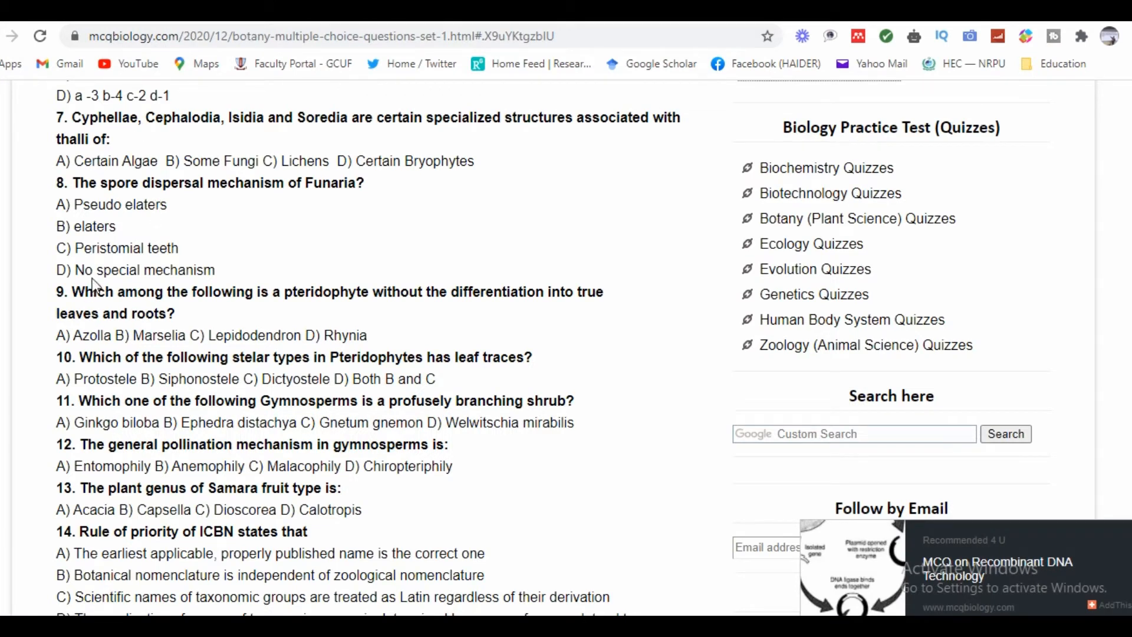
{"action": "left_click", "coordinate": [76, 118]}
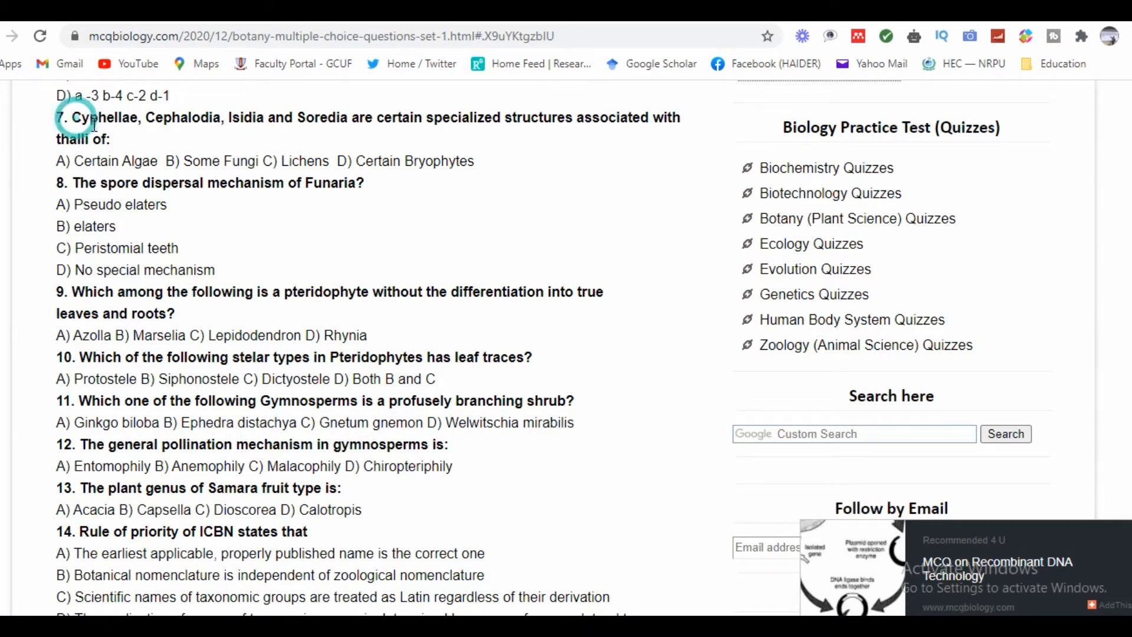
{"action": "left_click", "coordinate": [77, 117]}
{"action": "left_click", "coordinate": [78, 117]}
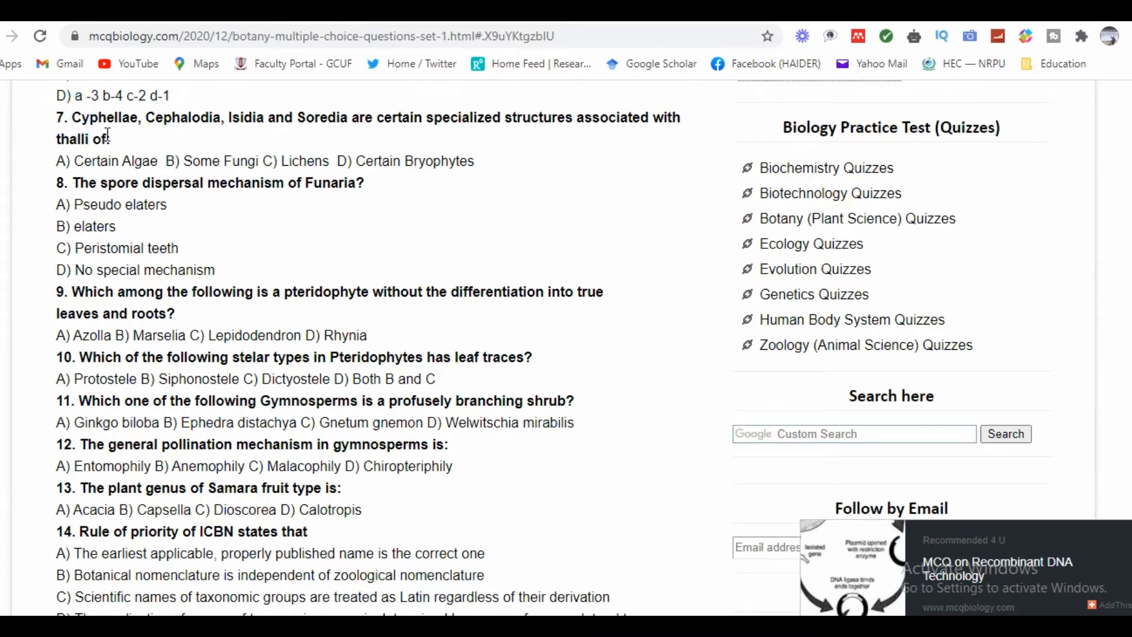
{"action": "left_click", "coordinate": [111, 137]}
{"action": "left_click", "coordinate": [247, 13]}
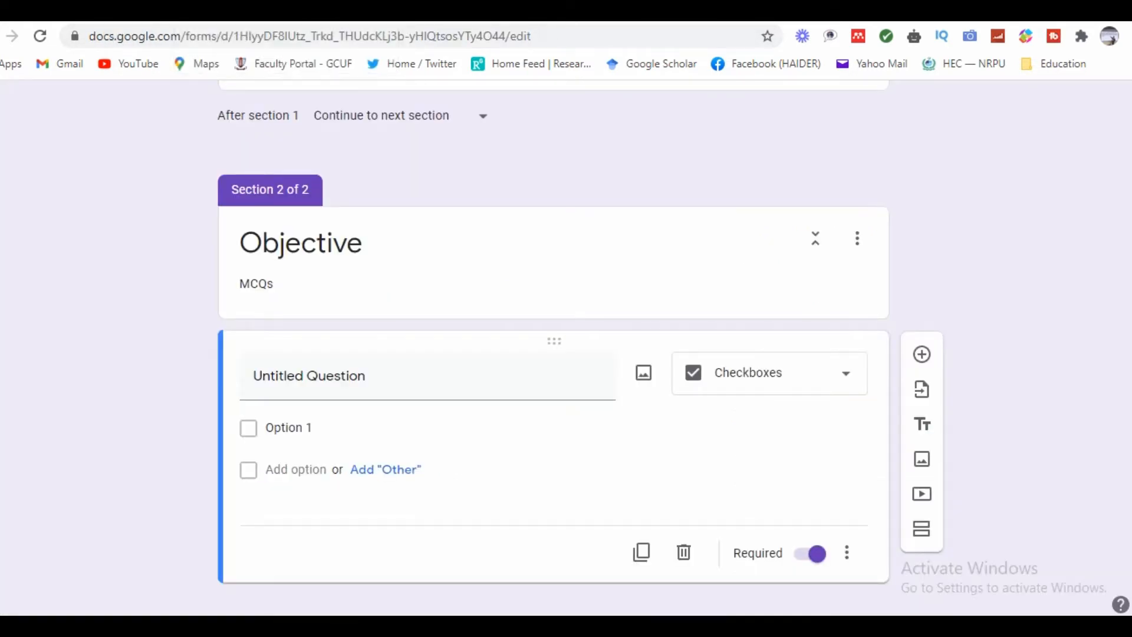
Title the untitled checkbox question in the Objective section "What is Botany?".
{"action": "left_click", "coordinate": [358, 380]}
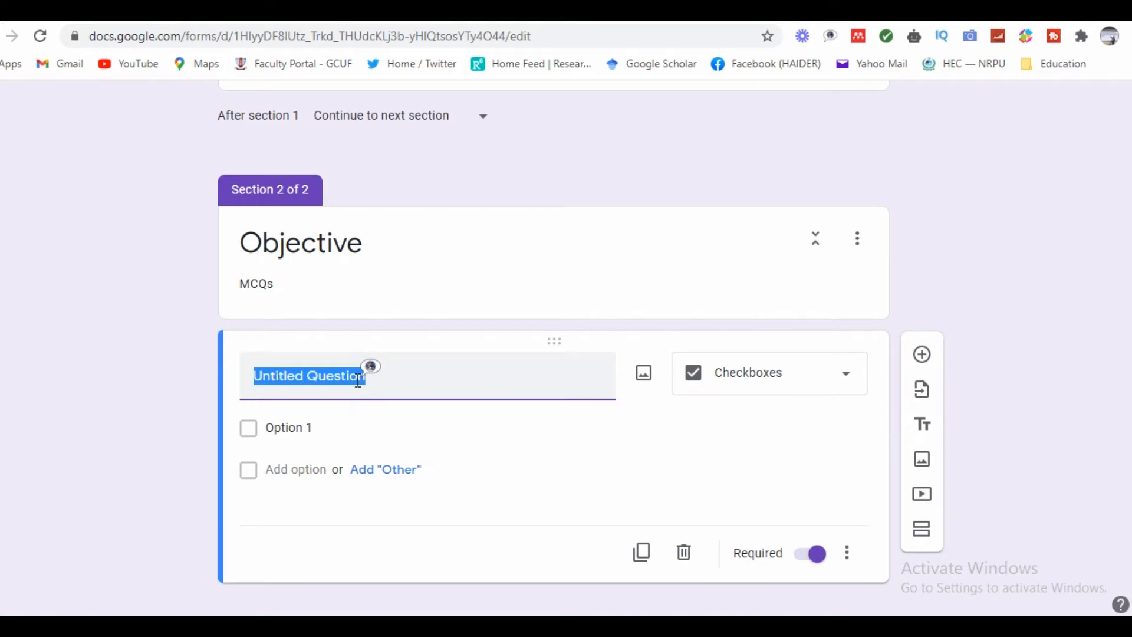
{"action": "type", "text": "What"}
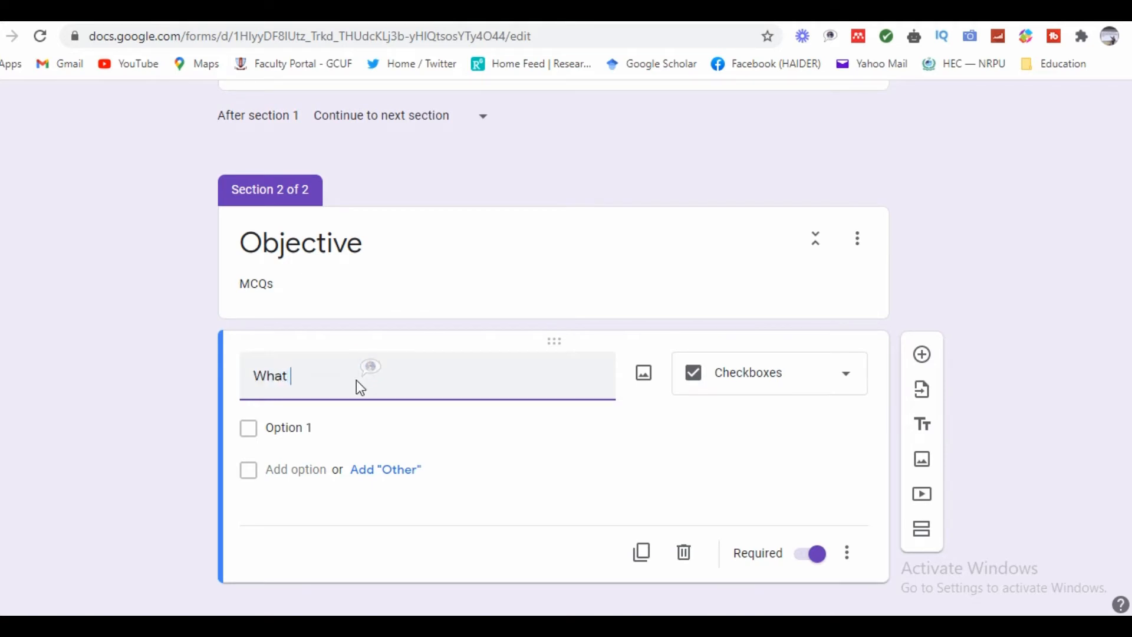
{"action": "type", "text": " is Botany?"}
Set the first answer option of the "What is Botany?" question to "study of Algae".
{"action": "left_click", "coordinate": [286, 429]}
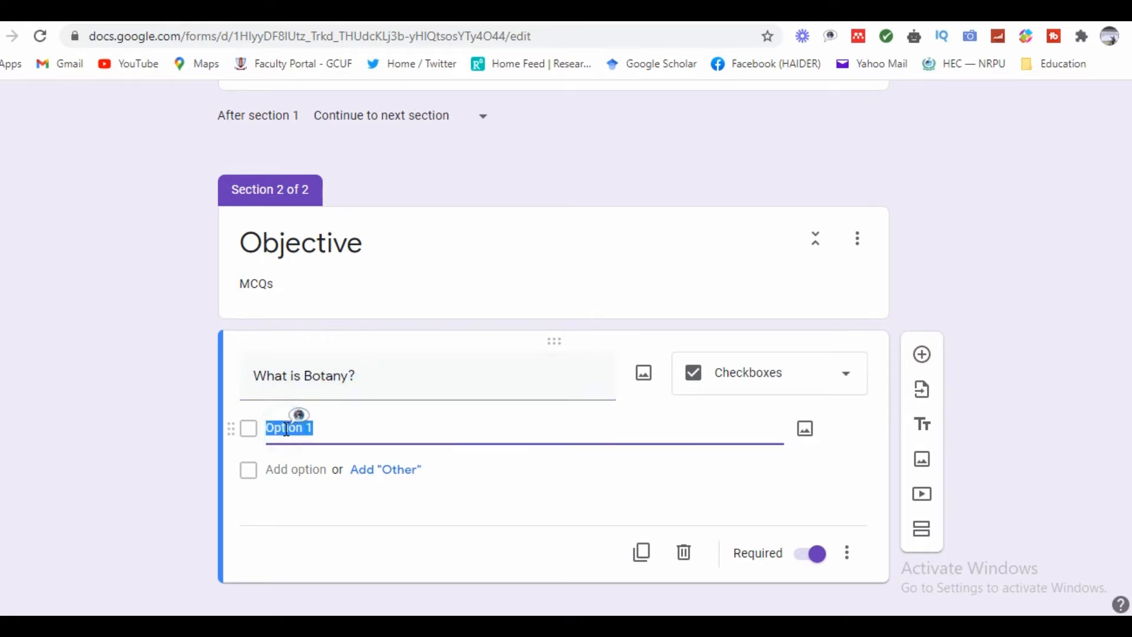
{"action": "type", "text": "study i"}
{"action": "key", "text": "BackSpace"}
{"action": "type", "text": "of ALga"}
{"action": "key", "text": "BackSpace"}
{"action": "key", "text": "BackSpace"}
{"action": "key", "text": "BackSpace"}
{"action": "type", "text": "lgae"}
Copy the first option's text into a second answer option and change it to "study of Animal".
{"action": "left_click_drag", "start_coordinate": [346, 427], "coordinate": [270, 419]}
{"action": "key", "text": "ctrl+c"}
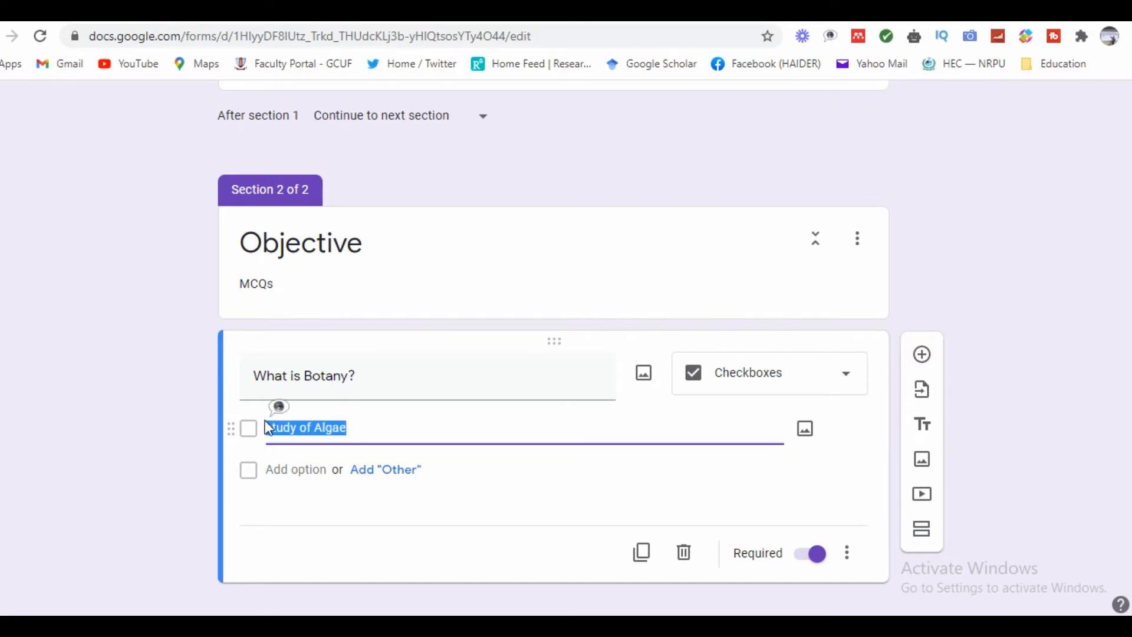
{"action": "left_click", "coordinate": [278, 473]}
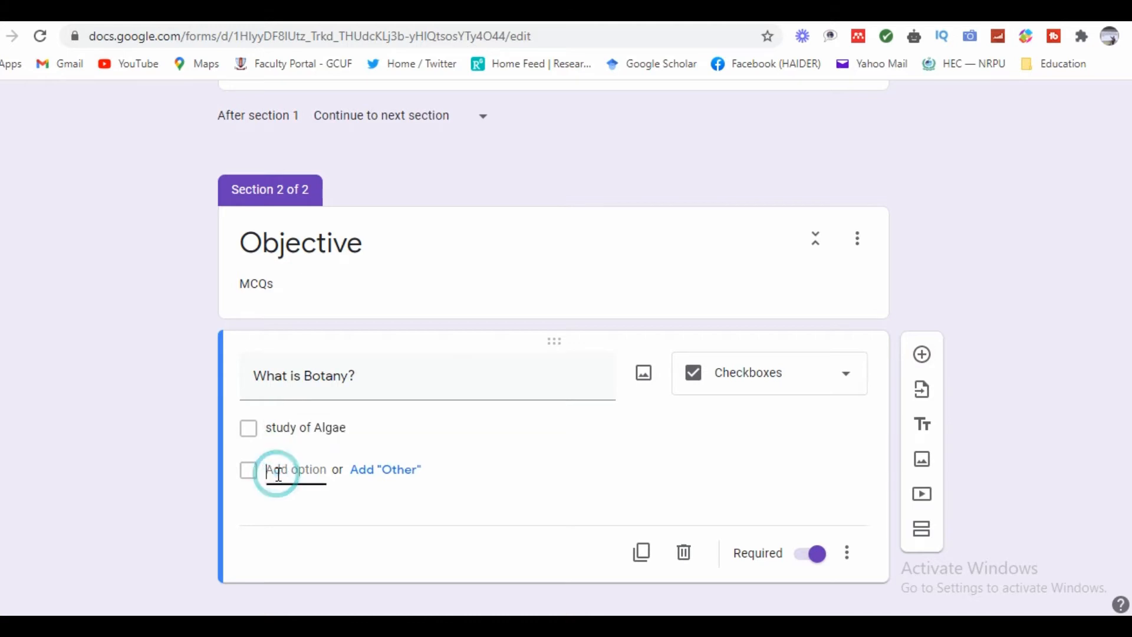
{"action": "key", "text": "ctrl+v"}
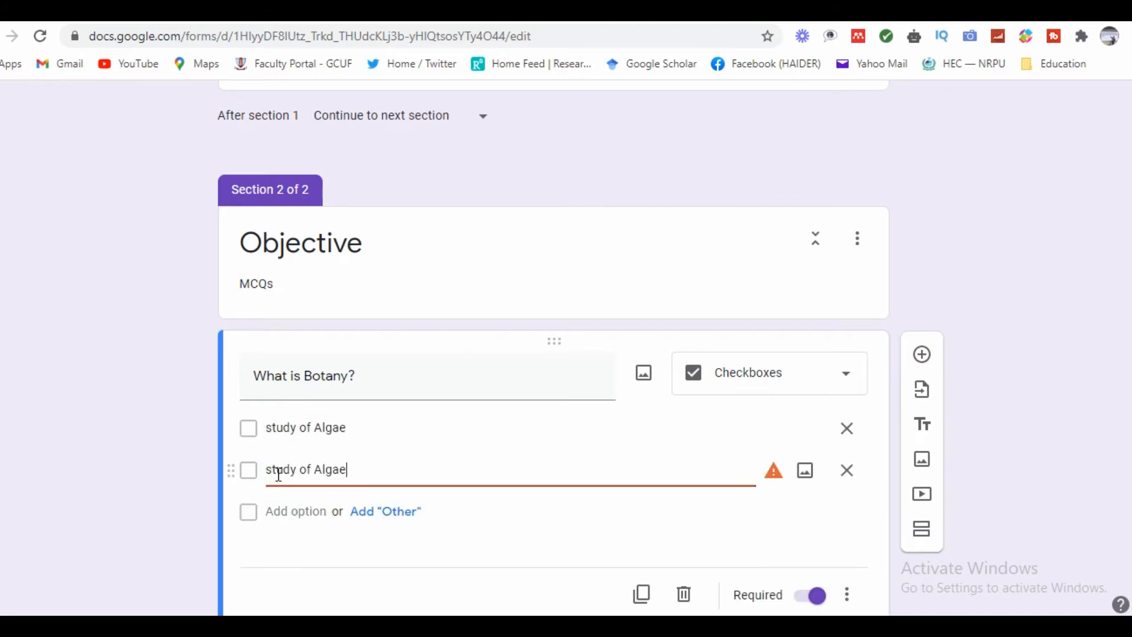
{"action": "key", "text": "BackSpace"}
{"action": "key", "text": "BackSpace"}
{"action": "key", "text": "BackSpace"}
{"action": "key", "text": "BackSpace"}
{"action": "type", "text": "nimal"}
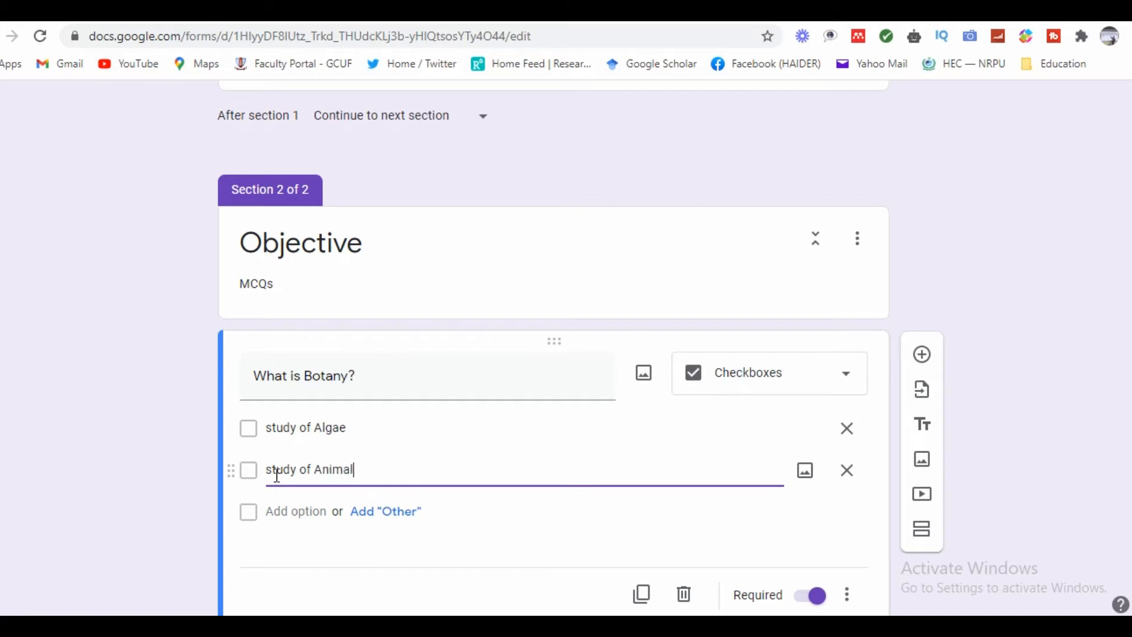
Add a third answer option from the copied text and change it to "study of plants".
{"action": "left_click", "coordinate": [291, 508]}
{"action": "left_click", "coordinate": [292, 508]}
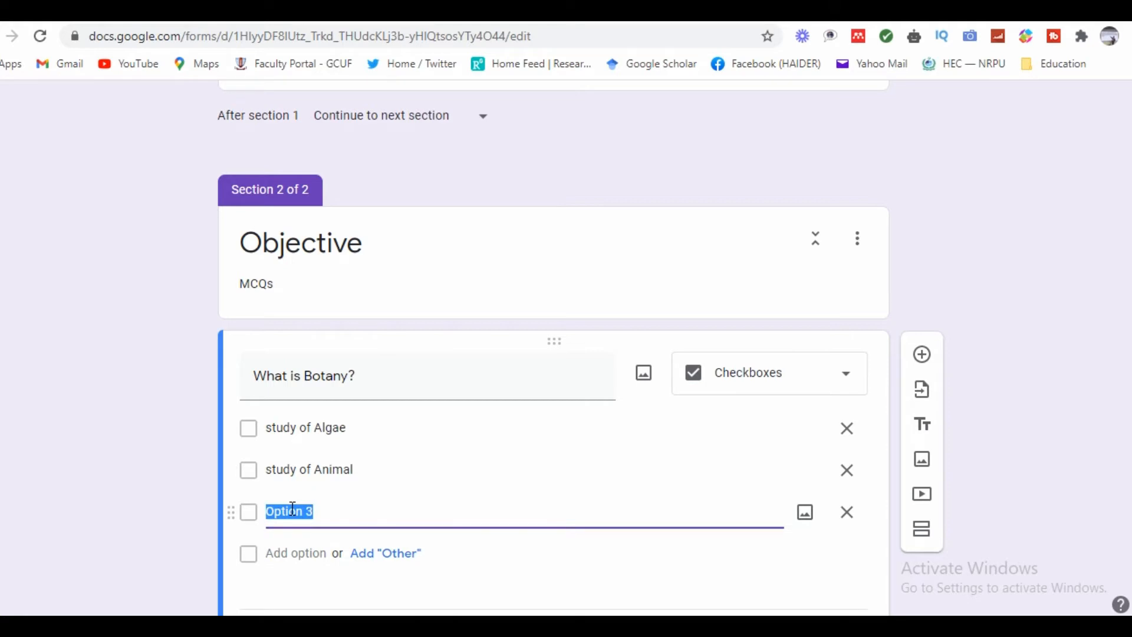
{"action": "key", "text": "ctrl+v"}
{"action": "key", "text": "BackSpace"}
{"action": "key", "text": "BackSpace"}
{"action": "key", "text": "BackSpace"}
{"action": "key", "text": "BackSpace"}
{"action": "key", "text": "BackSpace"}
{"action": "type", "text": "plants"}
Add a fourth answer option from the copied text and change it to "study of Fungi".
{"action": "left_click", "coordinate": [295, 554]}
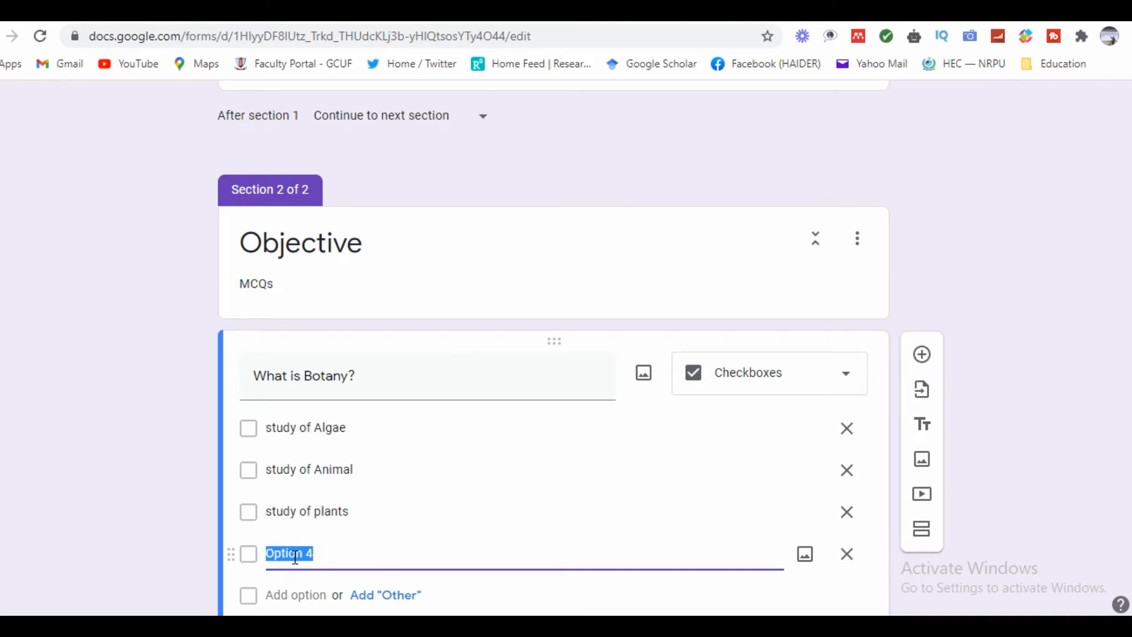
{"action": "key", "text": "ctrl+v"}
{"action": "left_click_drag", "start_coordinate": [346, 555], "coordinate": [315, 555]}
{"action": "key", "text": "BackSpace"}
{"action": "type", "text": "Funi"}
{"action": "key", "text": "BackSpace"}
{"action": "type", "text": "gi"}
Add "None of given" as the fifth answer option of the "What is Botany?" question.
{"action": "scroll", "coordinate": [581, 342], "scroll_direction": "down", "scroll_amount": 2}
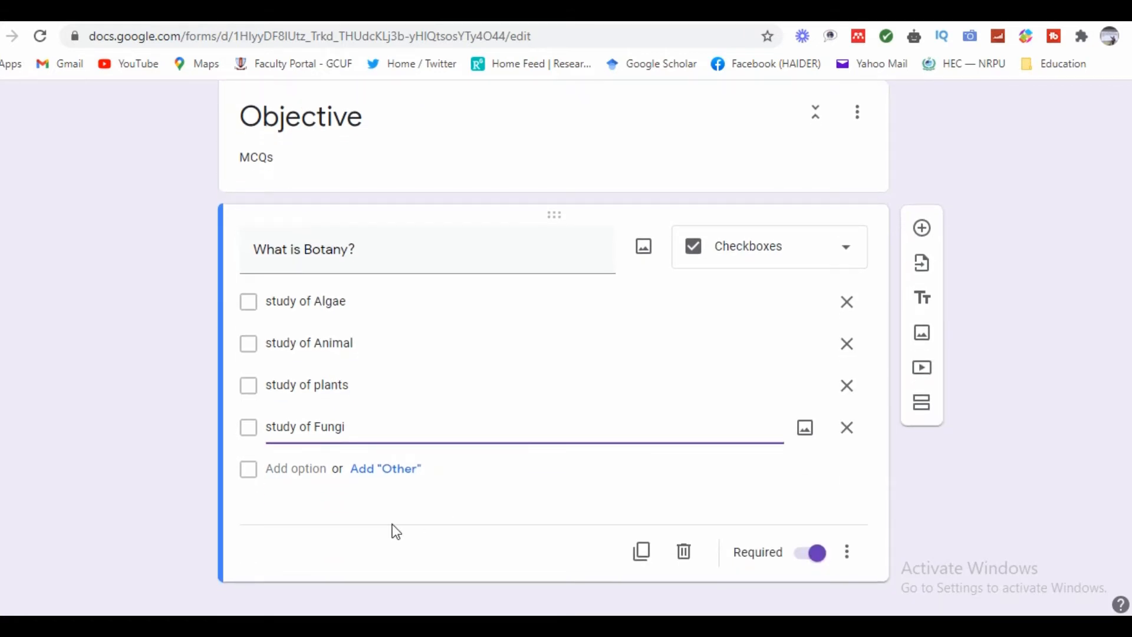
{"action": "left_click", "coordinate": [313, 481]}
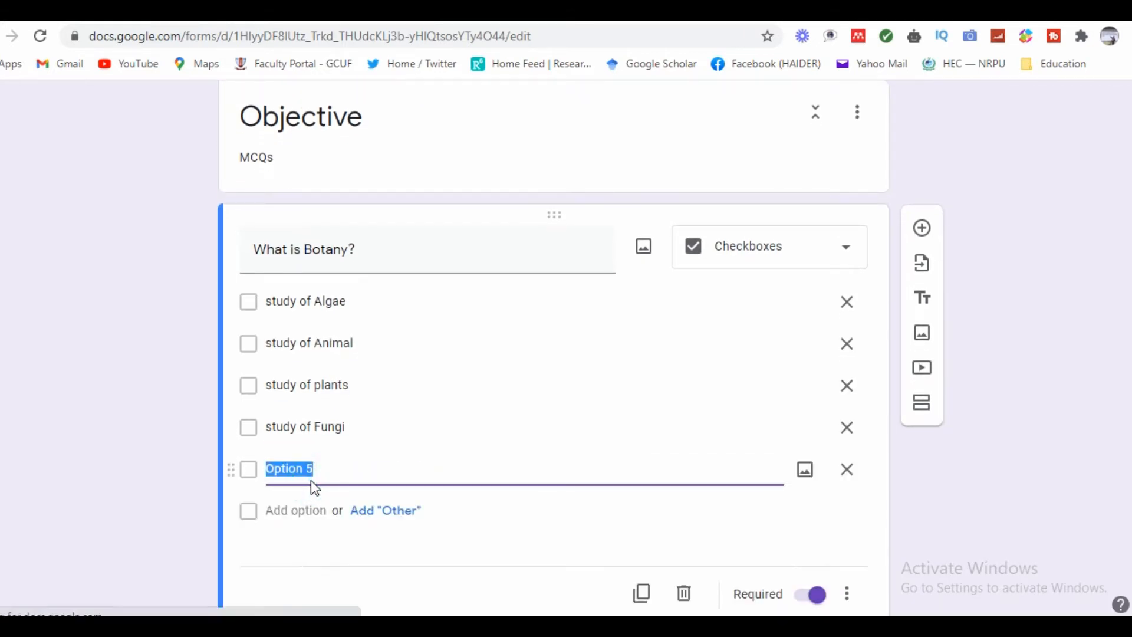
{"action": "type", "text": "None of given"}
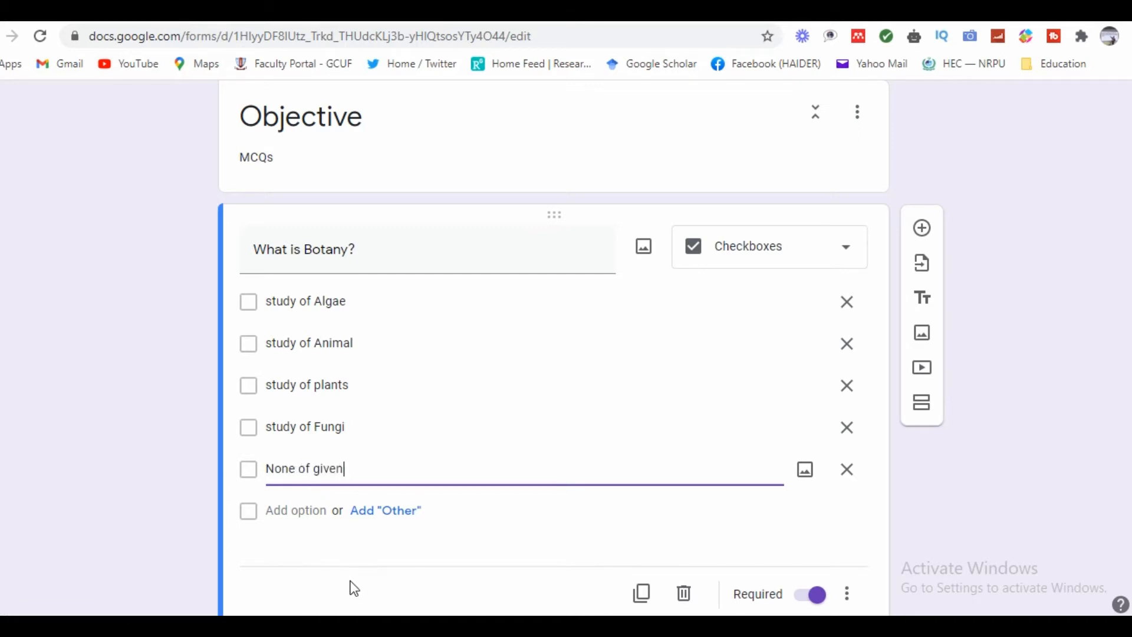
{"action": "left_click", "coordinate": [352, 585]}
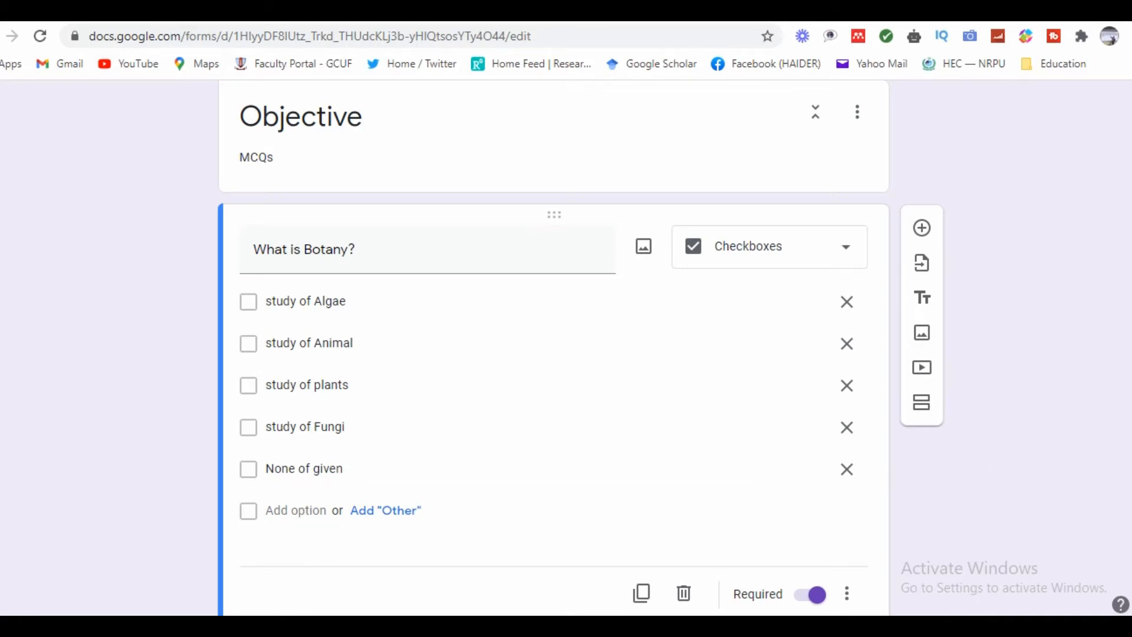
Open the form's general settings and turn off response receipts for respondents.
{"action": "scroll", "coordinate": [581, 346], "scroll_direction": "up", "scroll_amount": 1}
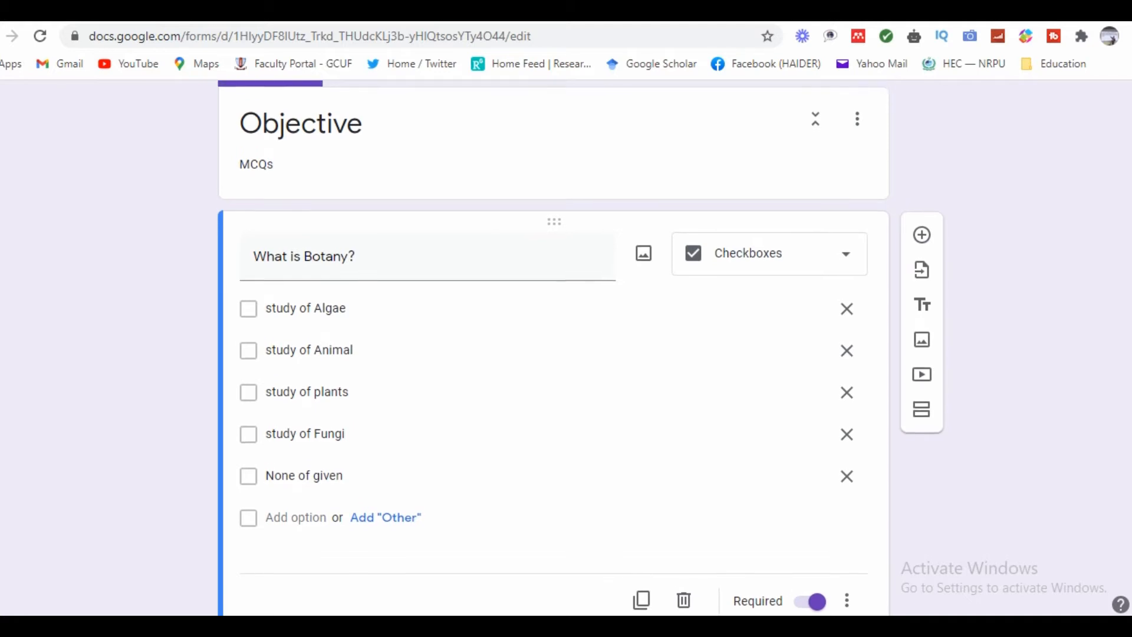
{"action": "scroll", "coordinate": [580, 348], "scroll_direction": "up", "scroll_amount": 1}
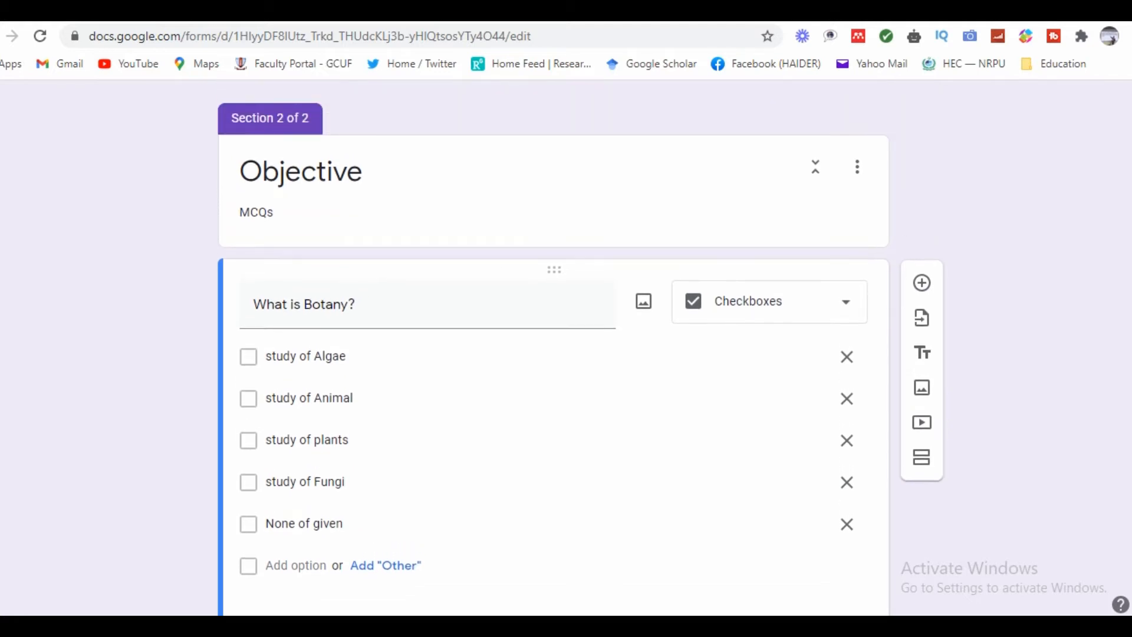
{"action": "scroll", "coordinate": [553, 354], "scroll_direction": "up", "scroll_amount": 12}
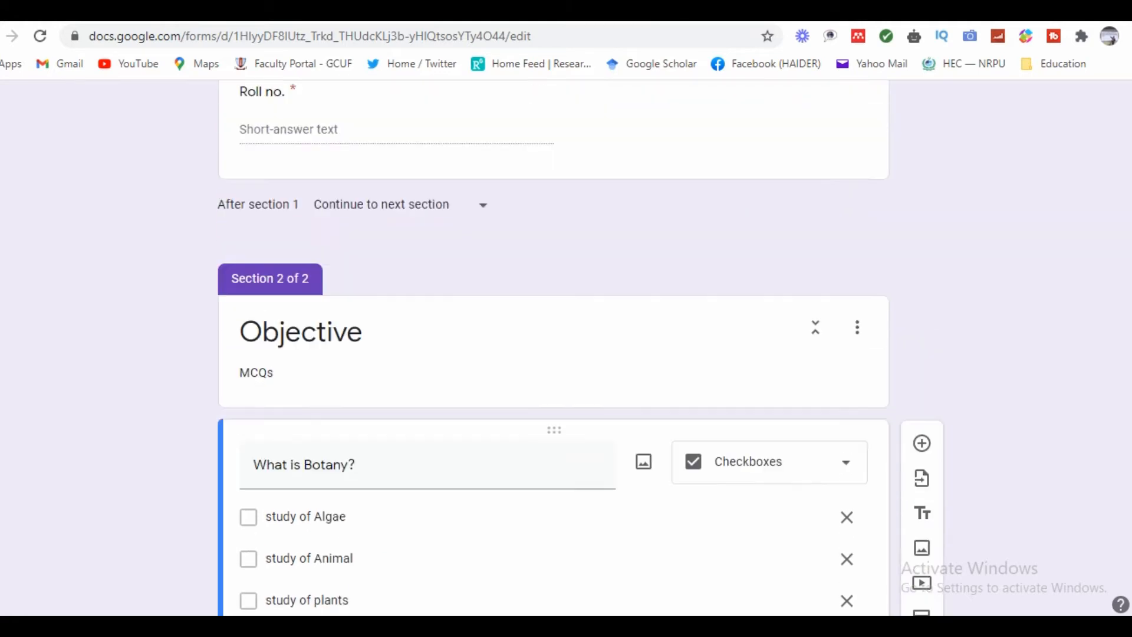
{"action": "scroll", "coordinate": [553, 354], "scroll_direction": "up", "scroll_amount": 2}
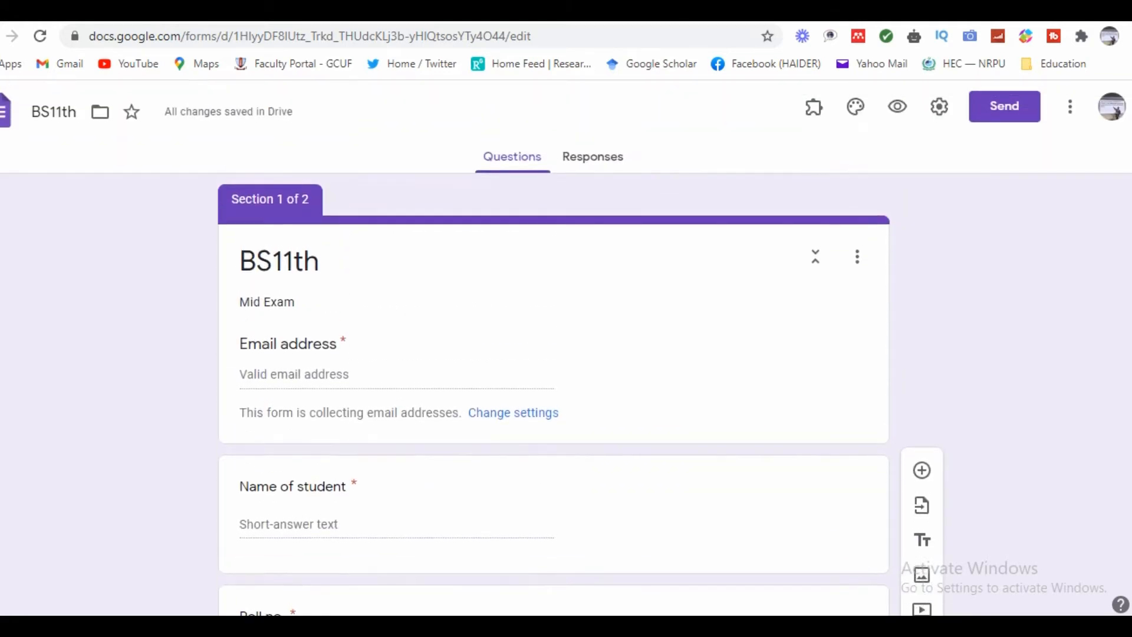
{"action": "left_click", "coordinate": [938, 106]}
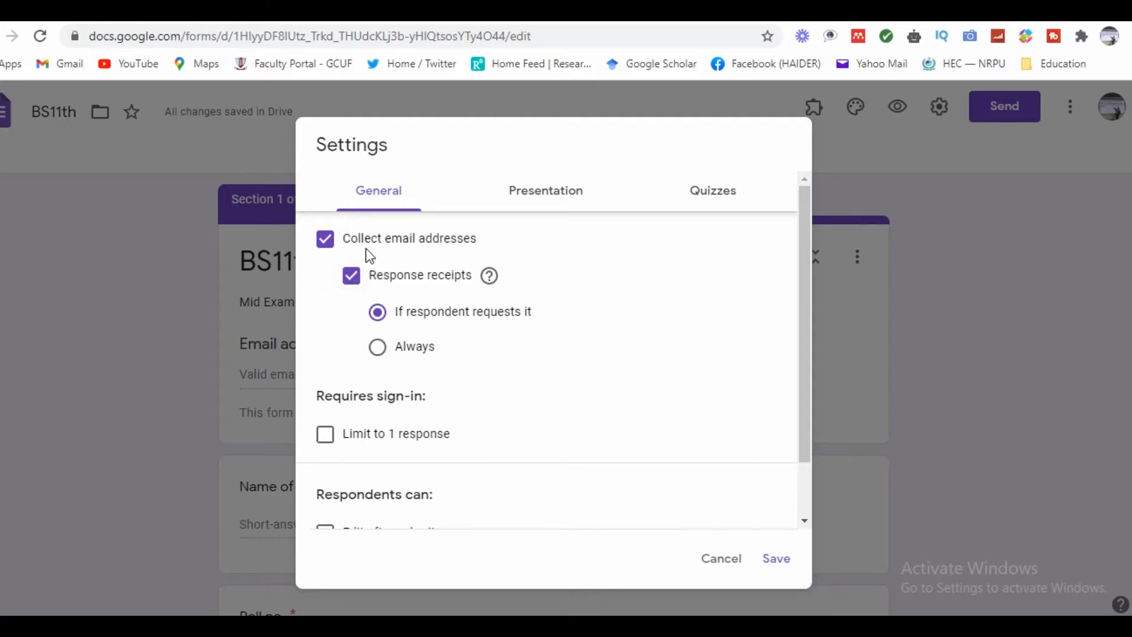
{"action": "left_click", "coordinate": [353, 278]}
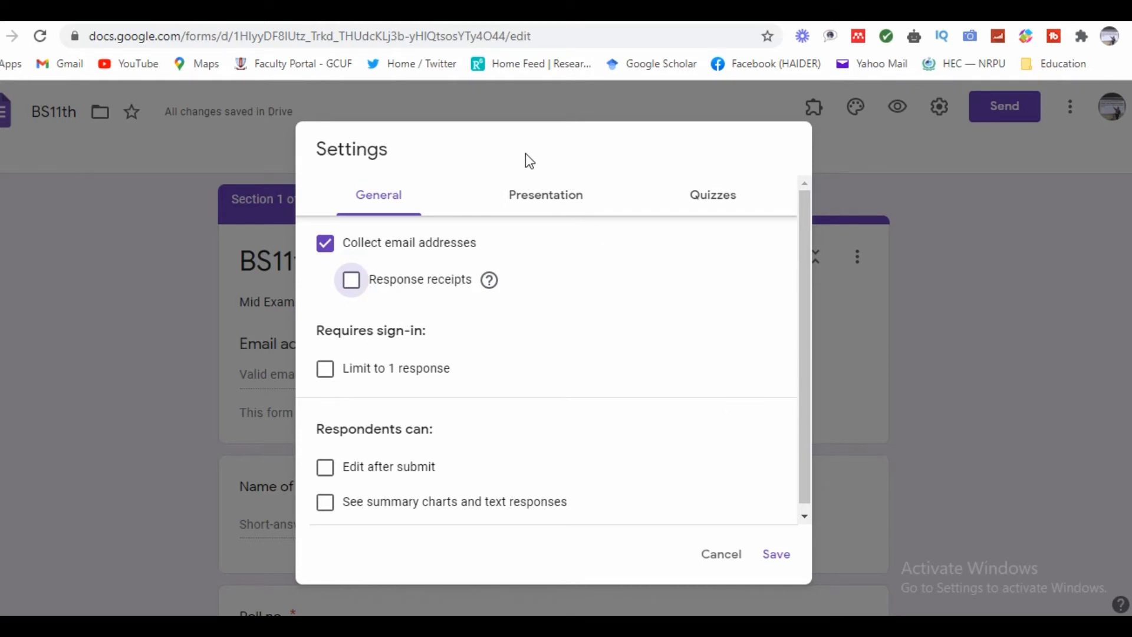
In the presentation settings, enable the progress bar and shuffled question order, and disable the link to submit another response.
{"action": "left_click", "coordinate": [539, 203]}
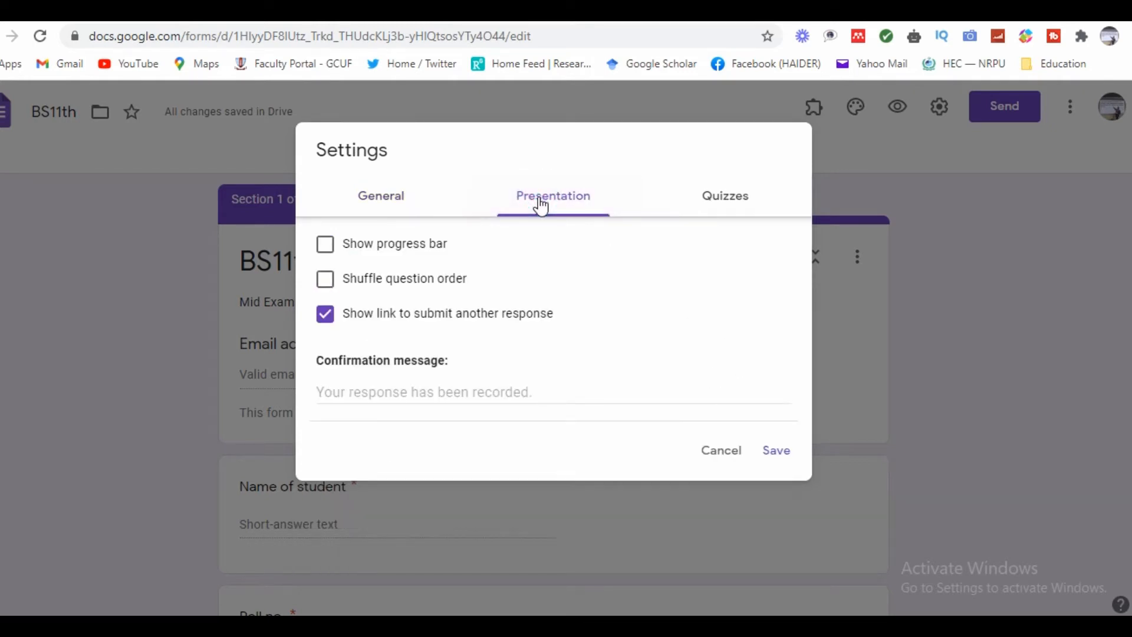
{"action": "left_click", "coordinate": [328, 248]}
{"action": "left_click", "coordinate": [326, 281]}
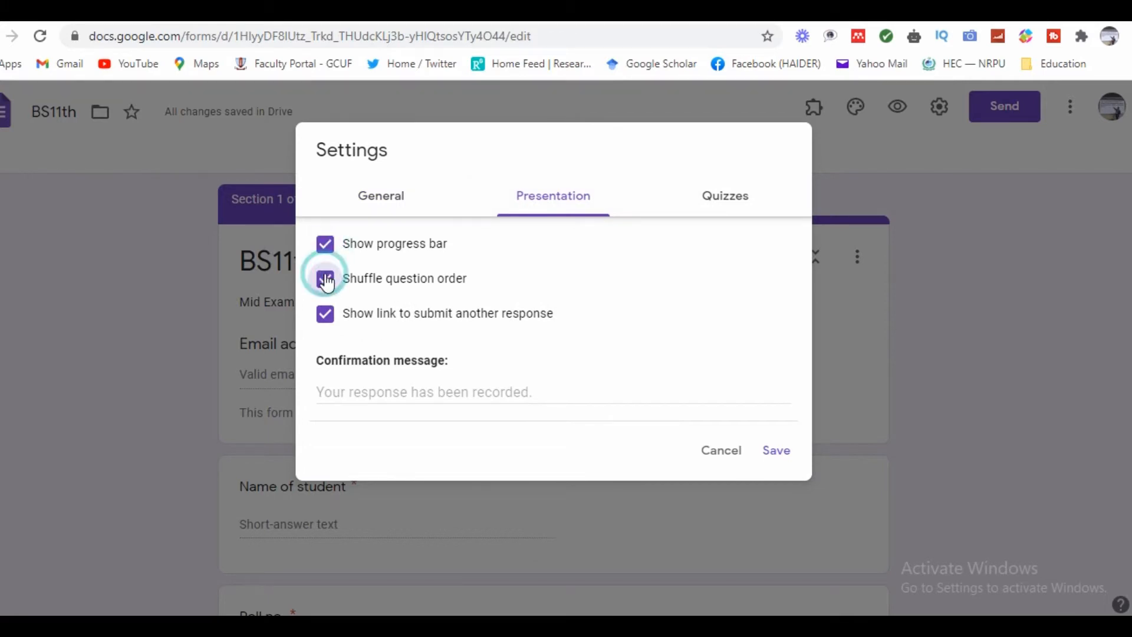
{"action": "left_click", "coordinate": [325, 318]}
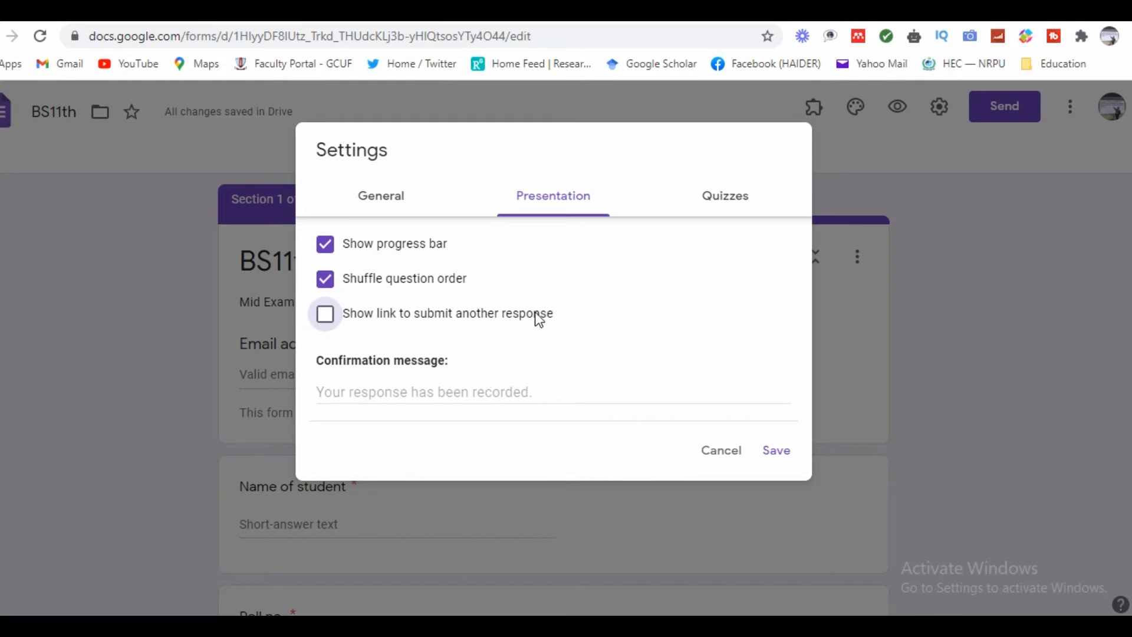
Make the form a quiz and set marks to be released later, after manual review.
{"action": "left_click", "coordinate": [735, 201]}
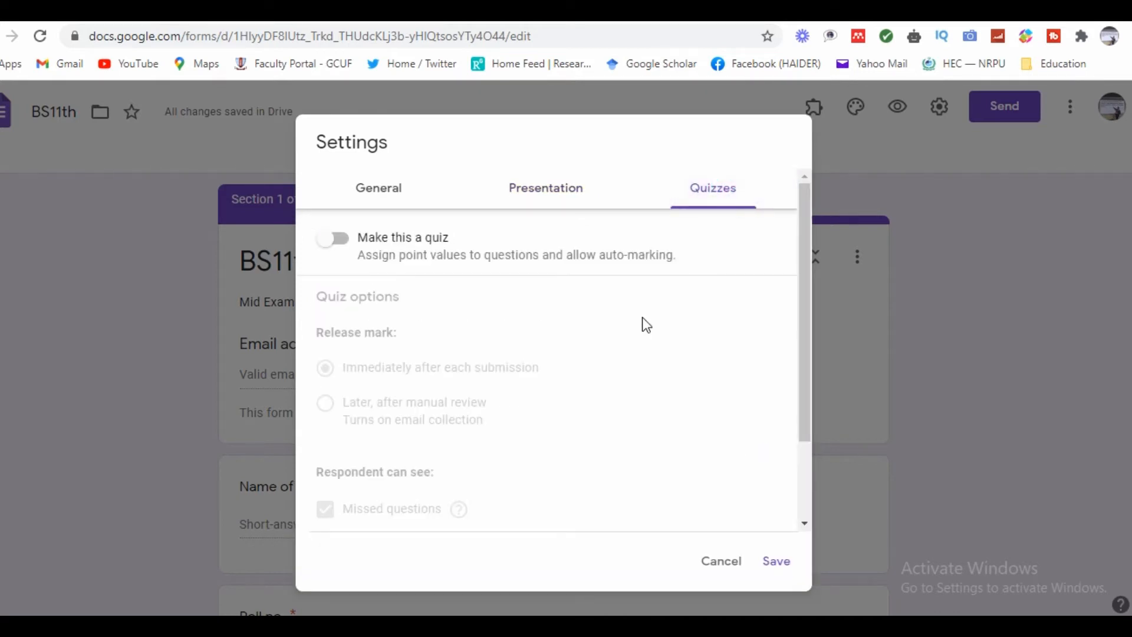
{"action": "left_click", "coordinate": [350, 241]}
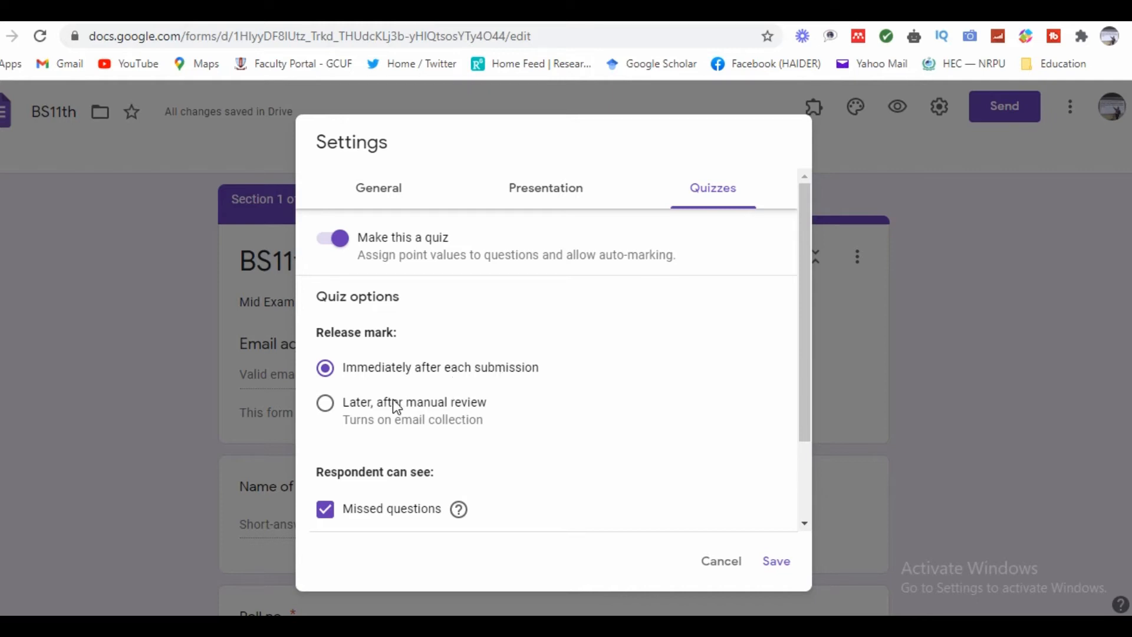
{"action": "left_click", "coordinate": [327, 408]}
Hide missed questions, correct answers and point values from respondents, and save the form settings.
{"action": "left_click_drag", "start_coordinate": [807, 374], "coordinate": [803, 472]}
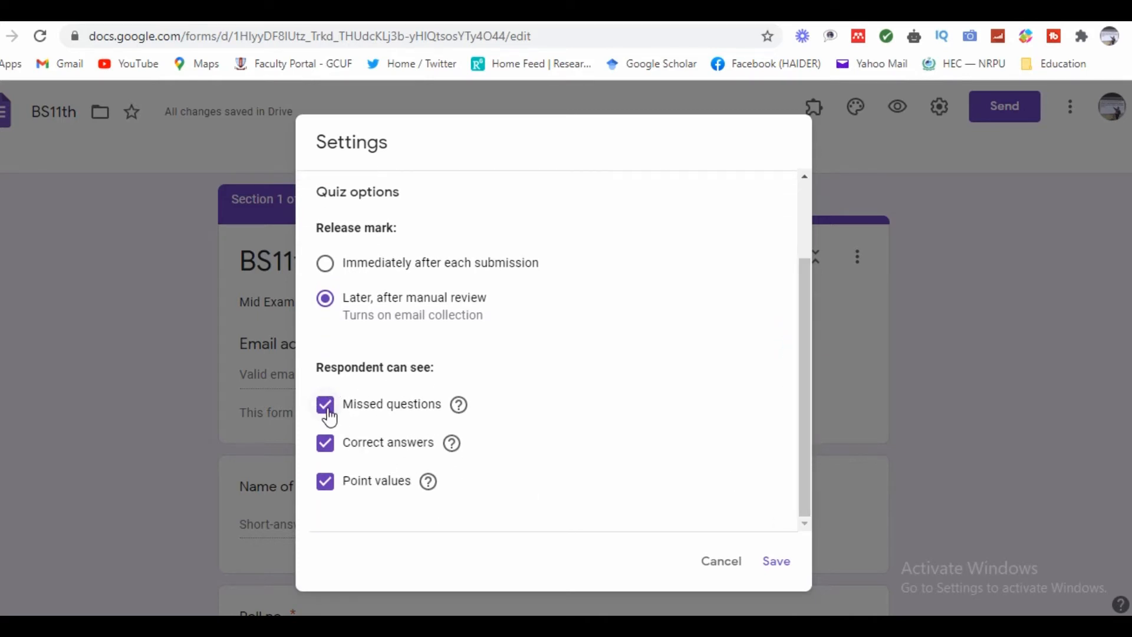
{"action": "left_click", "coordinate": [325, 406]}
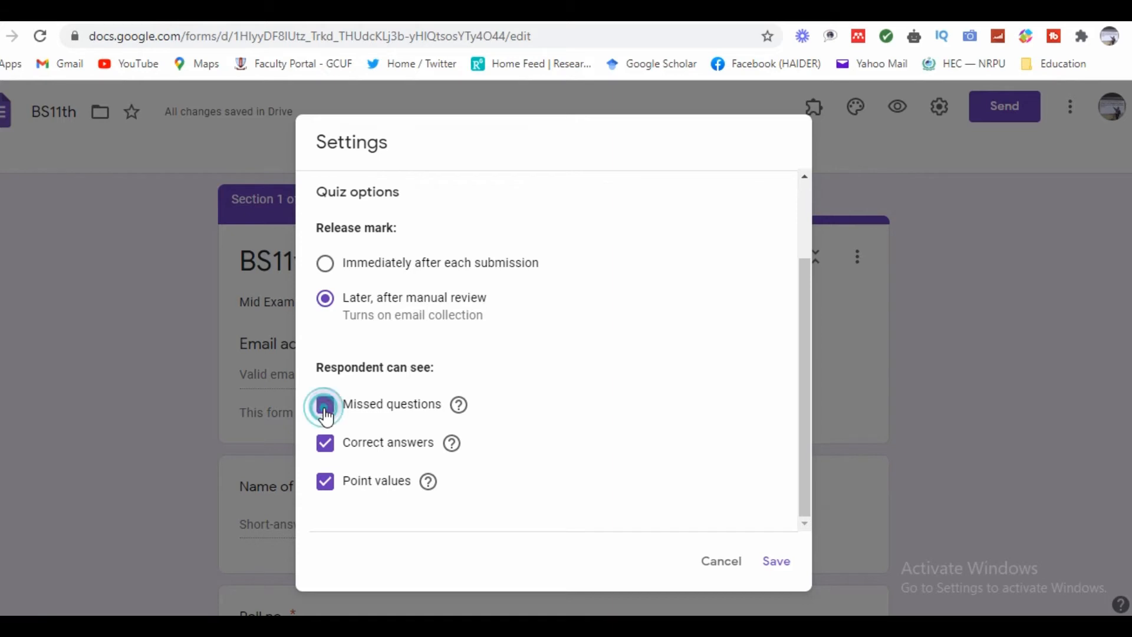
{"action": "left_click", "coordinate": [327, 452]}
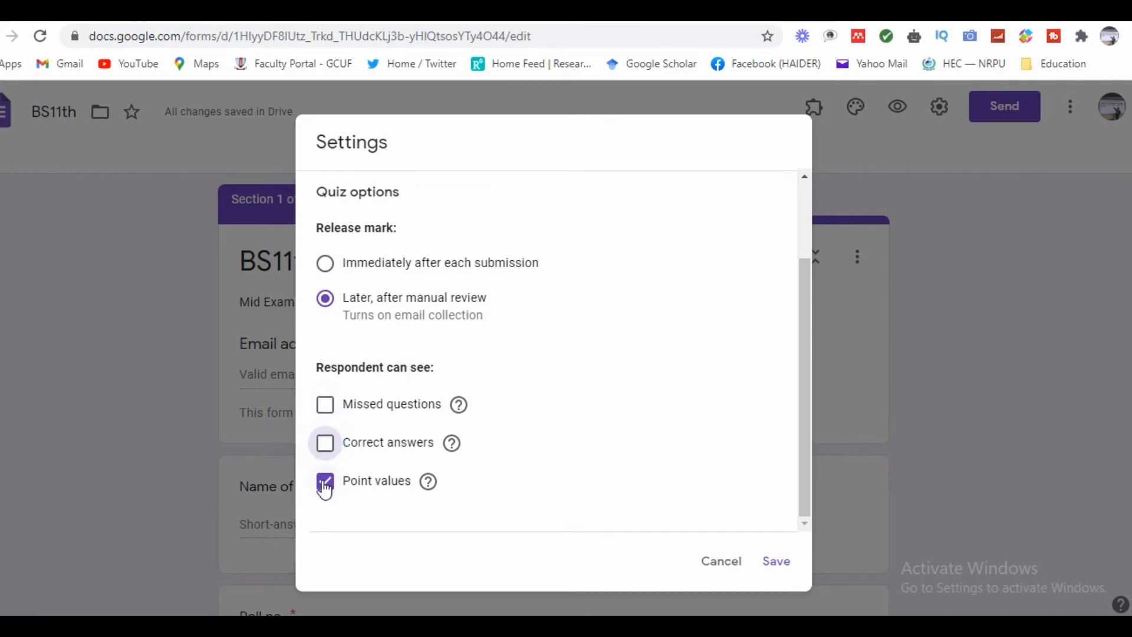
{"action": "left_click", "coordinate": [325, 482]}
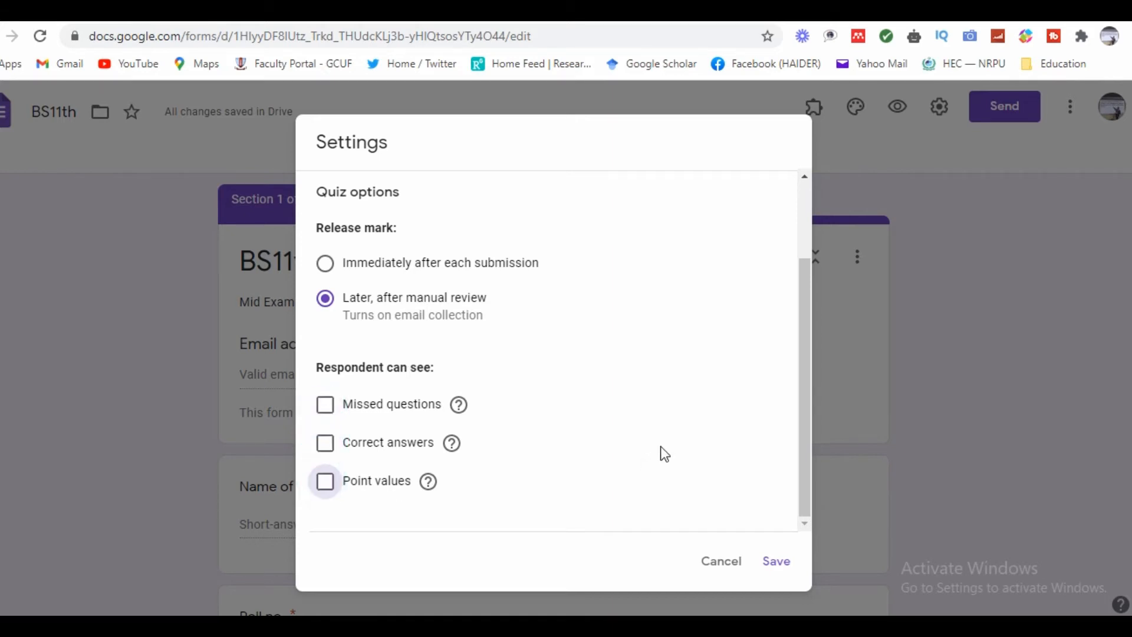
{"action": "left_click", "coordinate": [776, 561]}
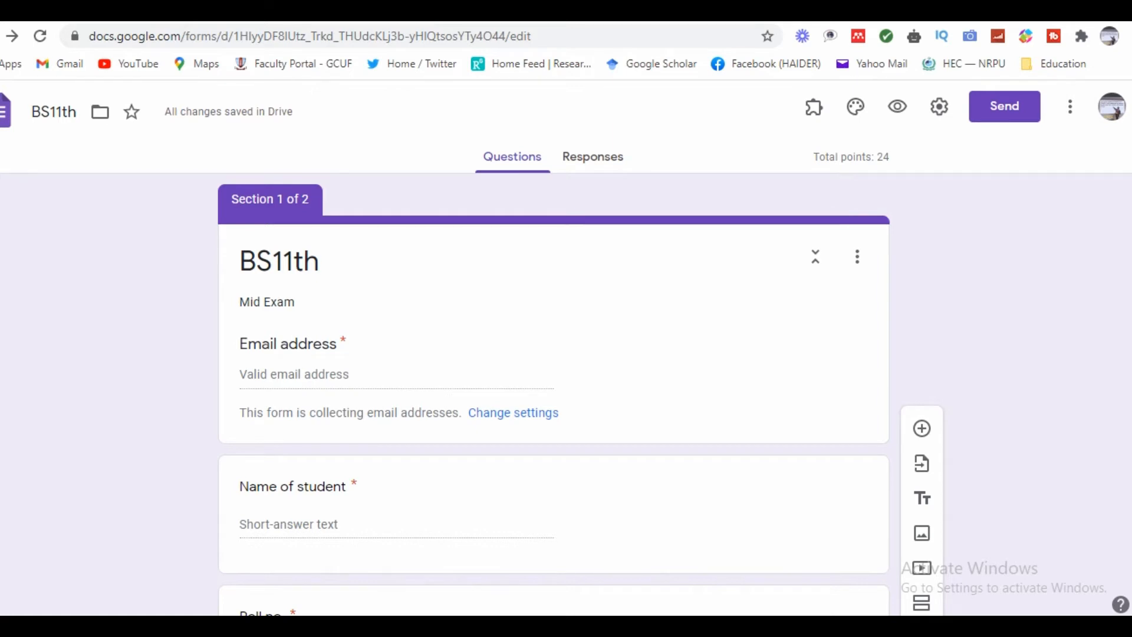
In the answer key for "What is Botany?", set the score to 1 point and mark "study of plants" as correct.
{"action": "scroll", "coordinate": [566, 348], "scroll_direction": "down", "scroll_amount": 2}
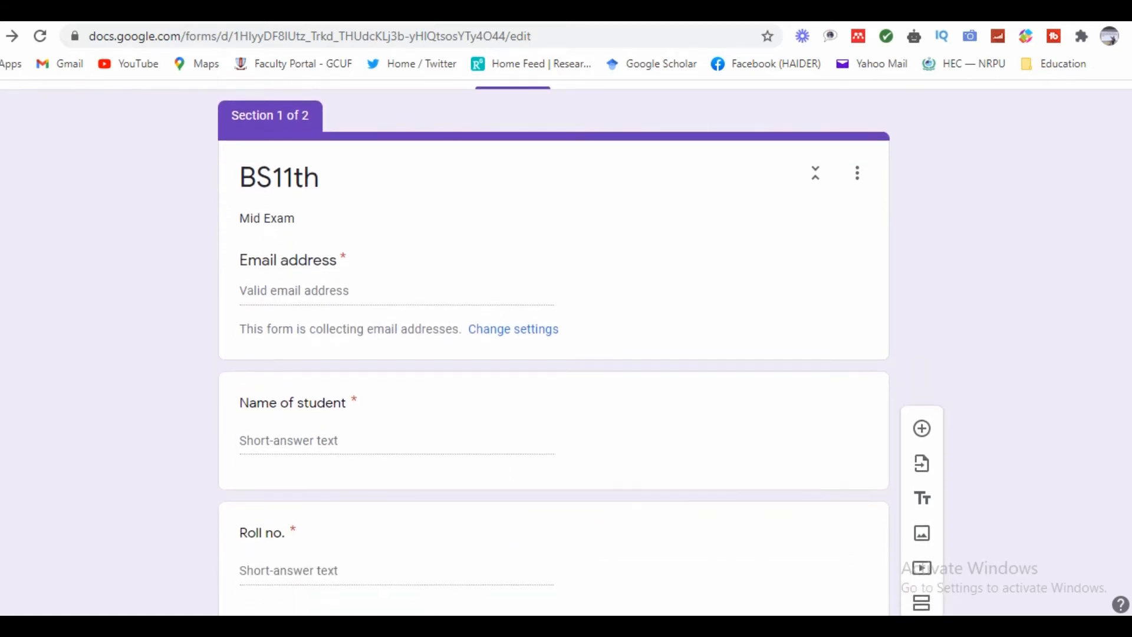
{"action": "scroll", "coordinate": [567, 348], "scroll_direction": "down", "scroll_amount": 1}
{"action": "scroll", "coordinate": [566, 348], "scroll_direction": "down", "scroll_amount": 2}
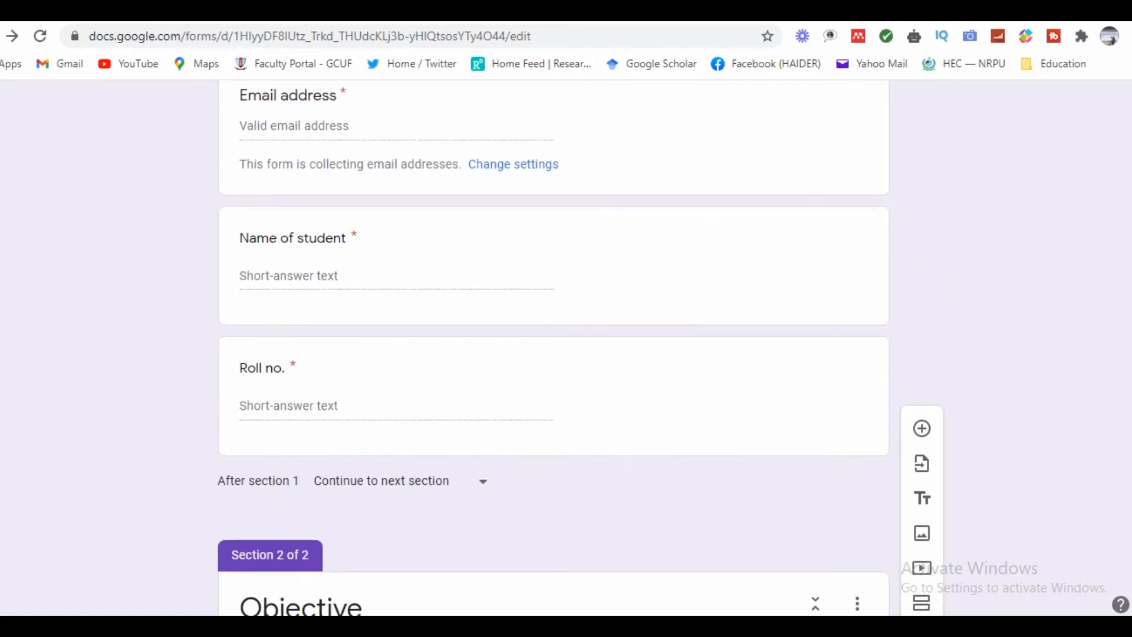
{"action": "scroll", "coordinate": [567, 348], "scroll_direction": "down", "scroll_amount": 3}
{"action": "scroll", "coordinate": [566, 348], "scroll_direction": "down", "scroll_amount": 2}
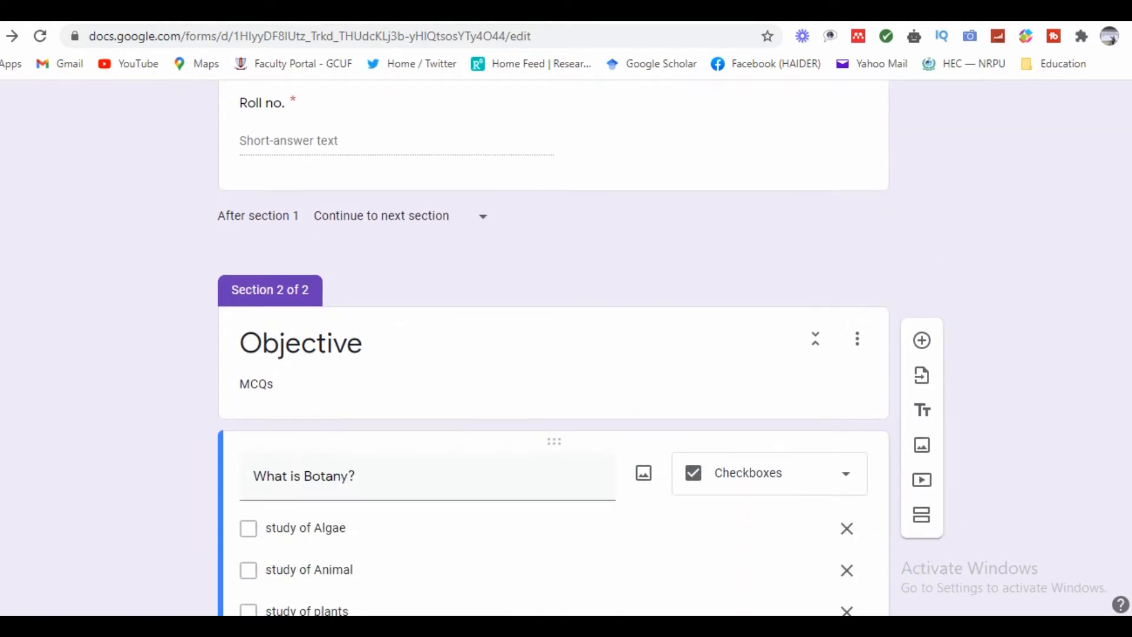
{"action": "scroll", "coordinate": [567, 348], "scroll_direction": "down", "scroll_amount": 4}
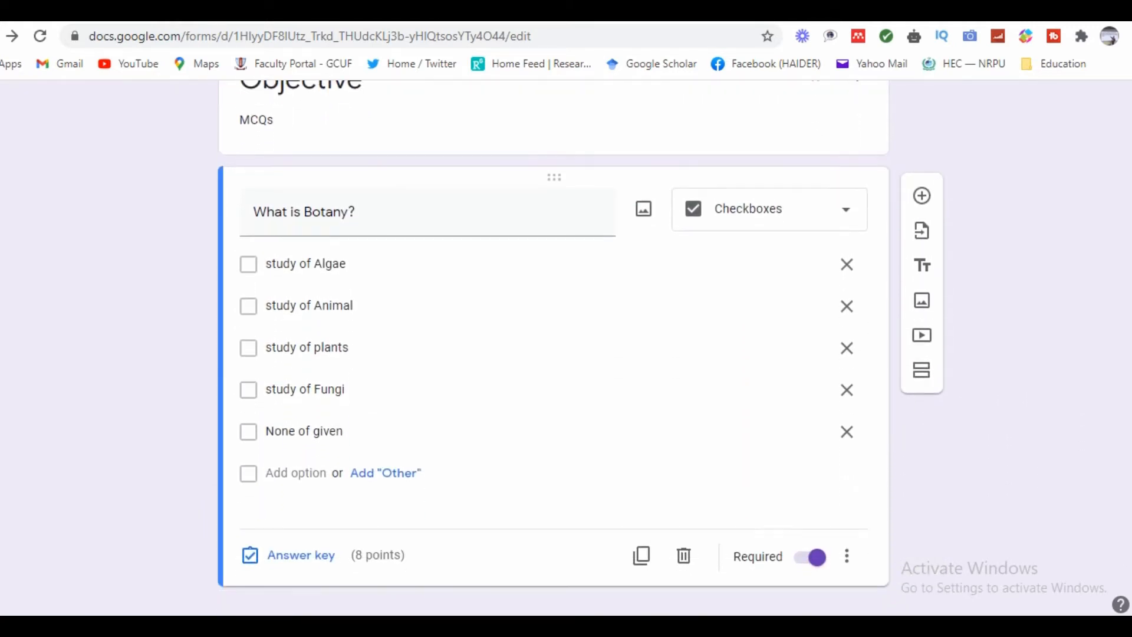
{"action": "scroll", "coordinate": [566, 348], "scroll_direction": "down", "scroll_amount": 1}
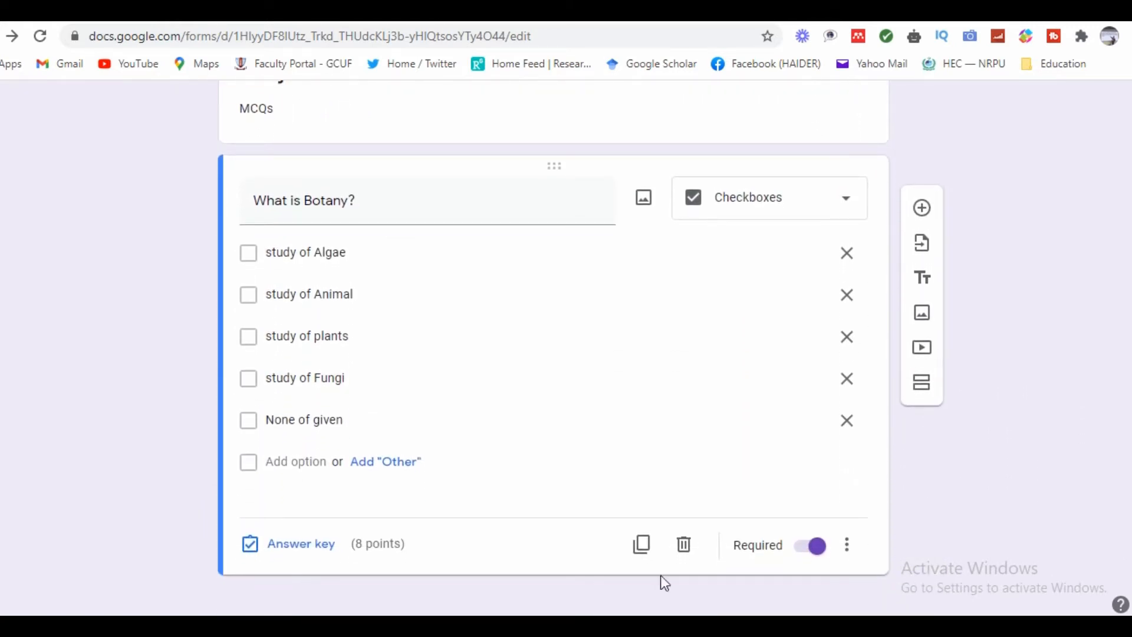
{"action": "left_click", "coordinate": [293, 554]}
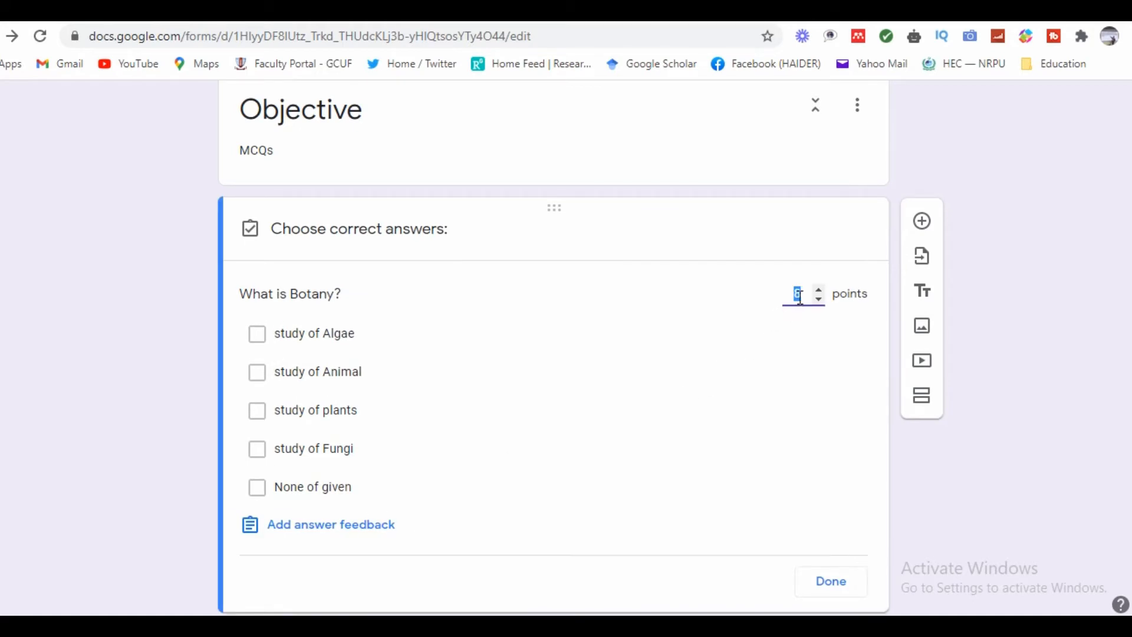
{"action": "type", "text": "1"}
{"action": "left_click", "coordinate": [258, 412]}
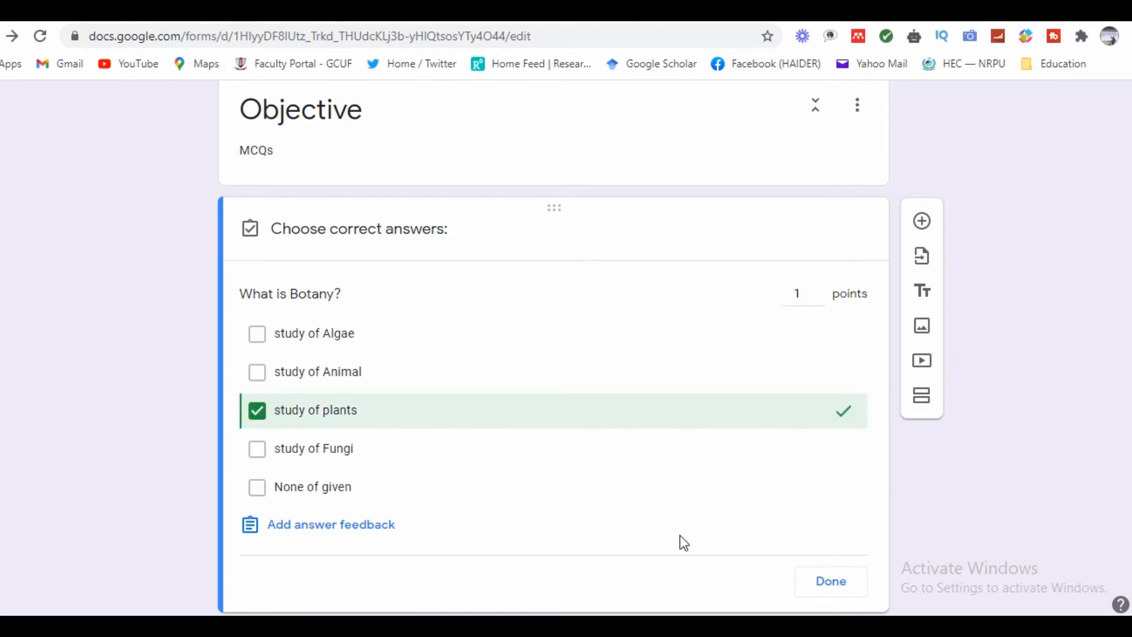
{"action": "left_click", "coordinate": [832, 584]}
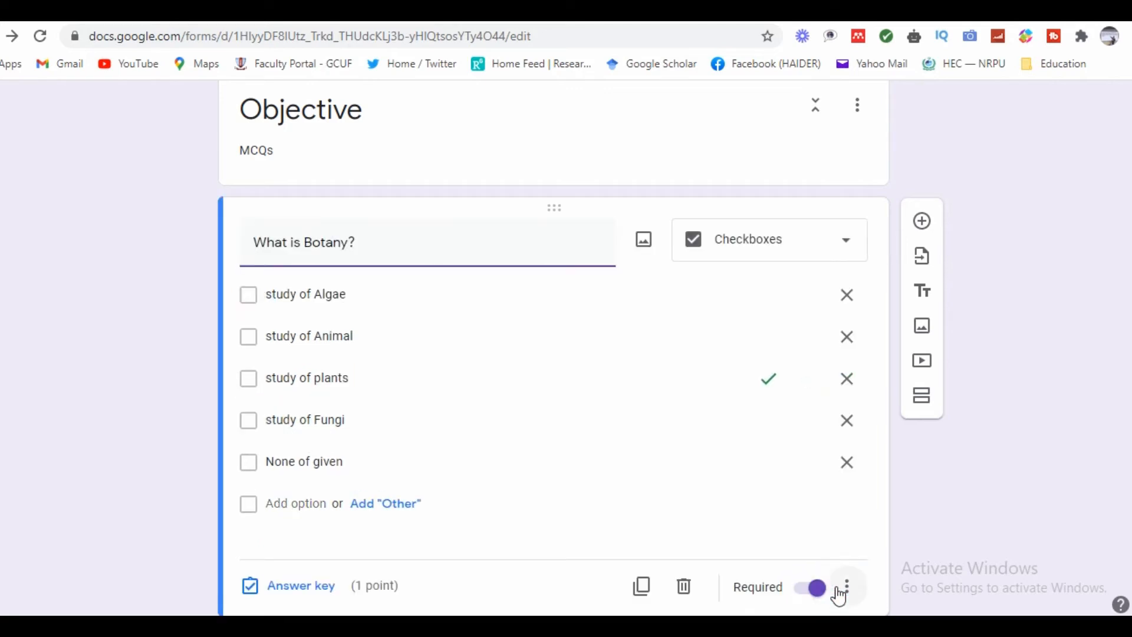
Switch the Botany question's required setting off and back on.
{"action": "scroll", "coordinate": [553, 348], "scroll_direction": "down", "scroll_amount": 1}
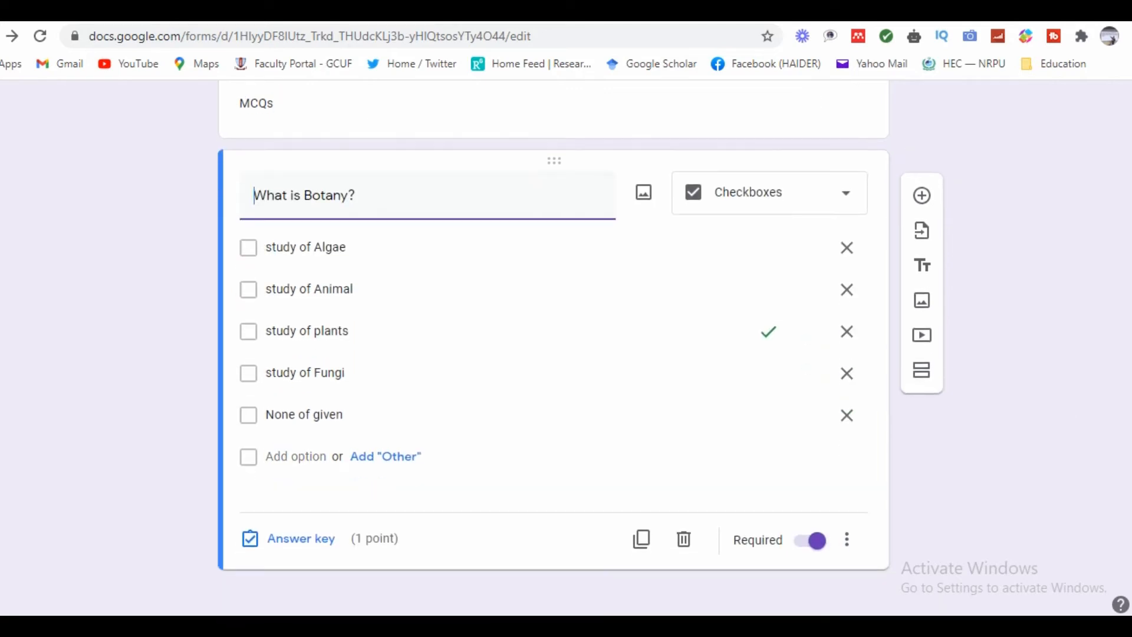
{"action": "left_click", "coordinate": [815, 544]}
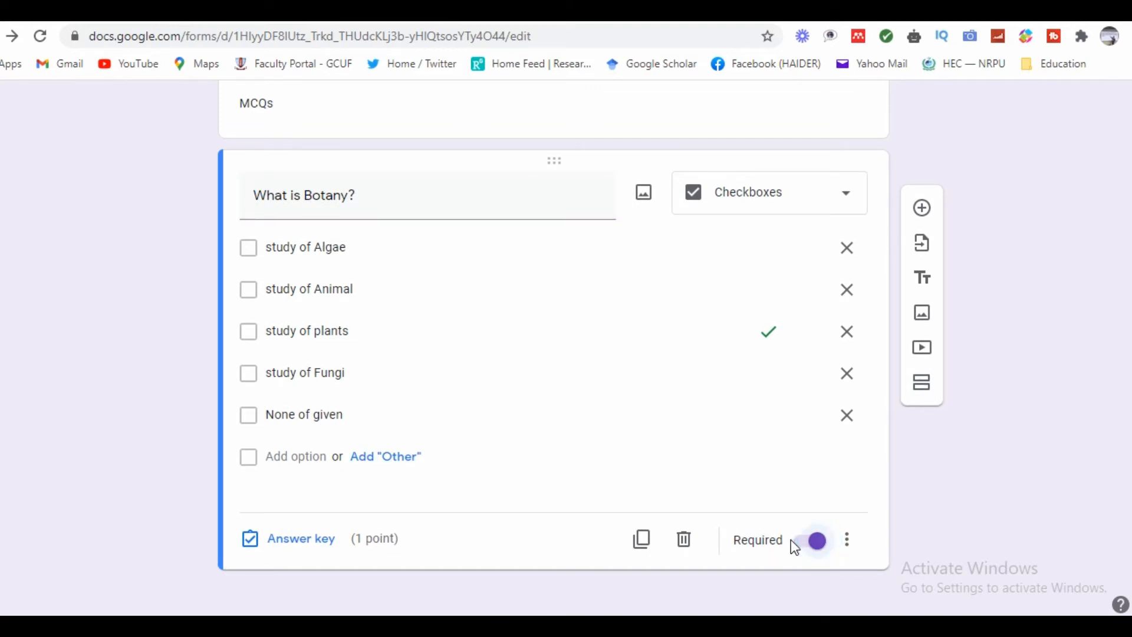
{"action": "left_click", "coordinate": [799, 546]}
{"action": "left_click", "coordinate": [820, 544]}
Duplicate the Botany question and change the copy's question text to "What is Mycolgy?".
{"action": "left_click", "coordinate": [641, 541]}
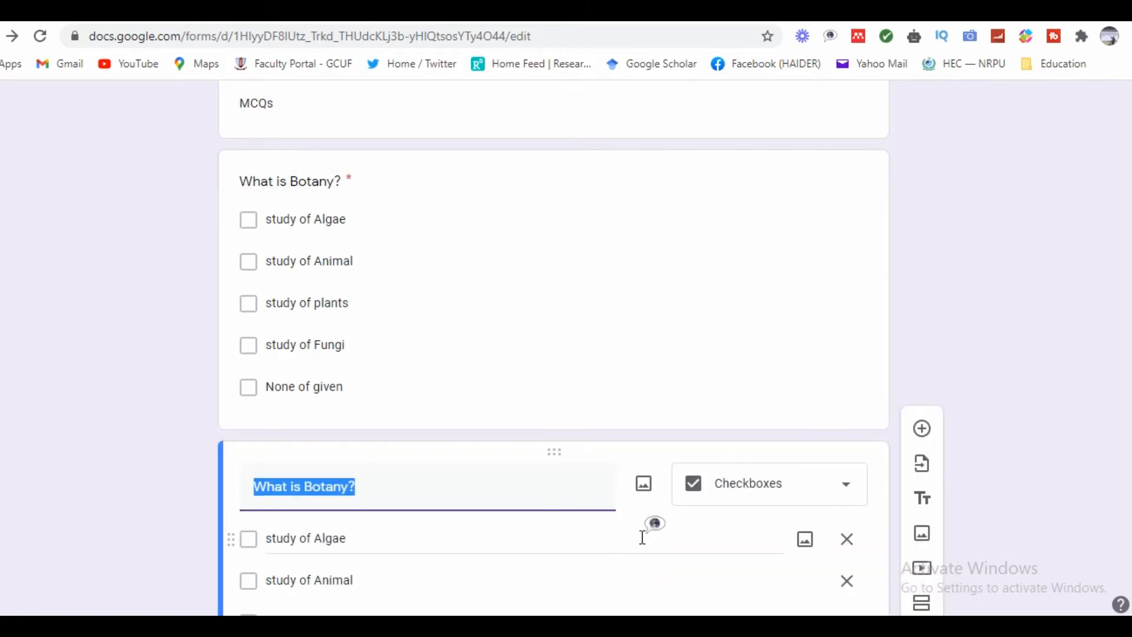
{"action": "left_click_drag", "start_coordinate": [1131, 377], "coordinate": [1131, 510]}
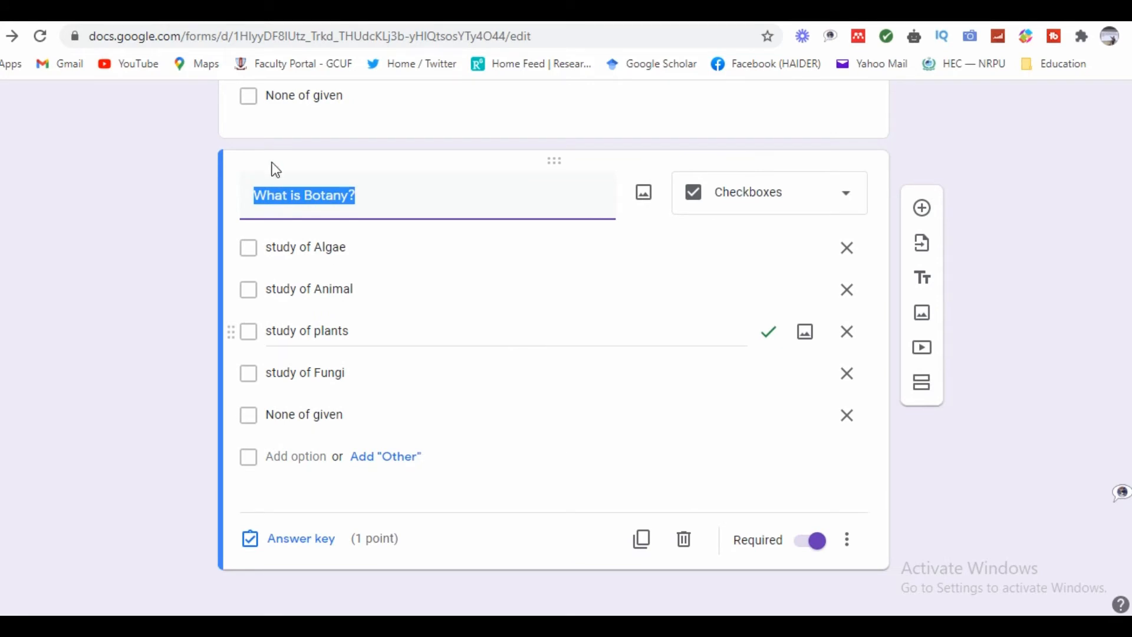
{"action": "left_click", "coordinate": [303, 194]}
{"action": "left_click_drag", "start_coordinate": [304, 195], "coordinate": [347, 197]}
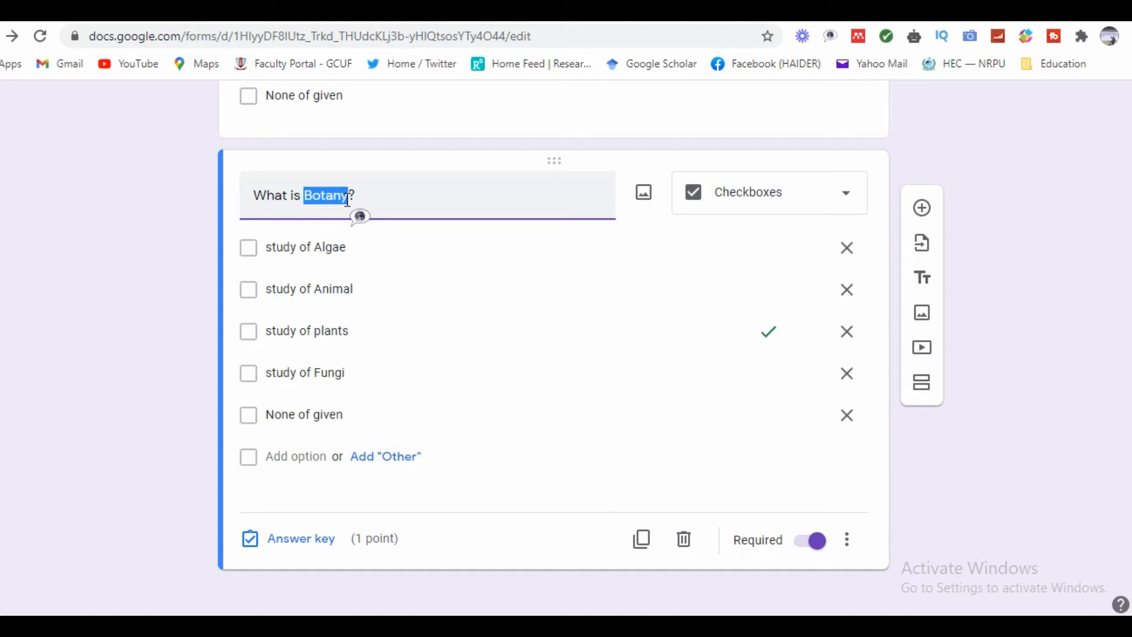
{"action": "type", "text": "Mycolgy"}
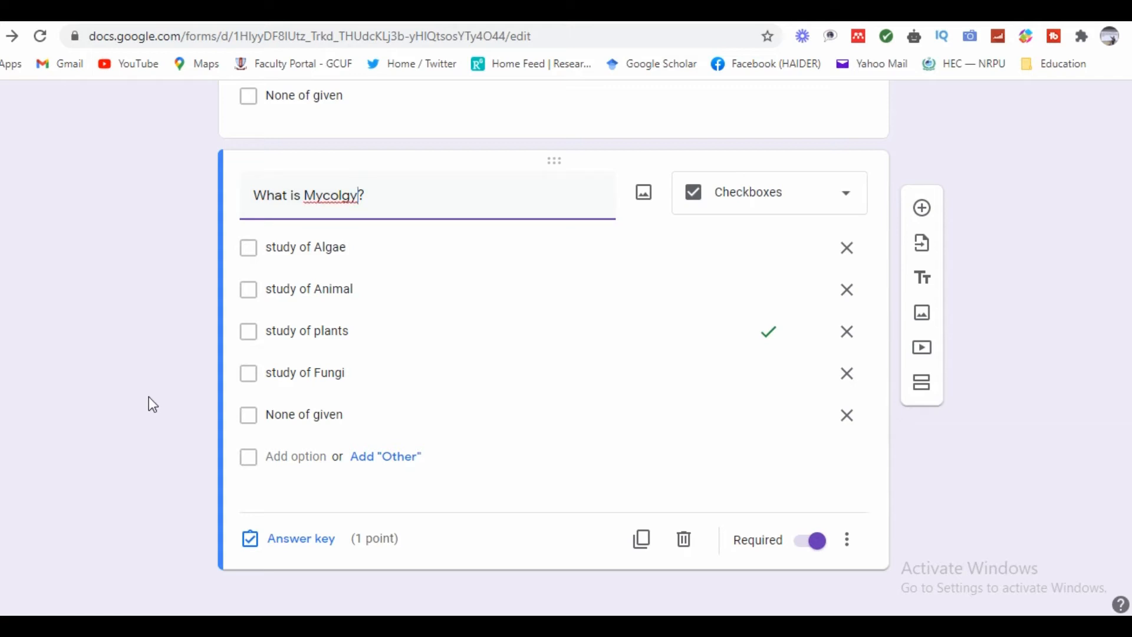
{"action": "left_click", "coordinate": [334, 243]}
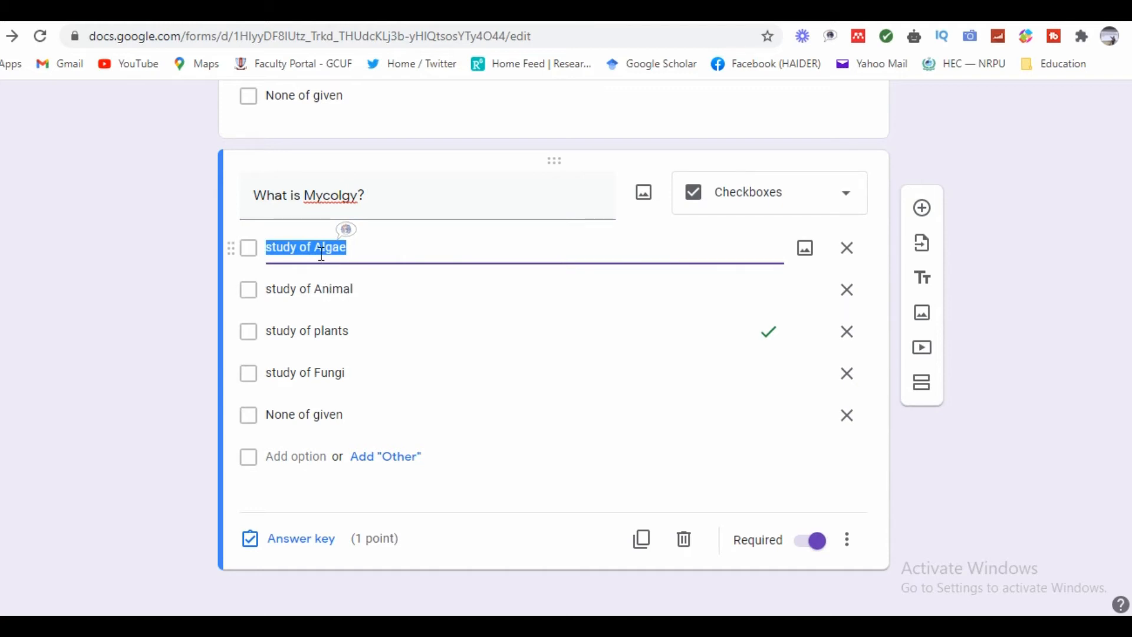
Make "study of Fungi" the duplicated question's only correct answer and correct its question text to "What is Mycology?".
{"action": "left_click", "coordinate": [289, 552]}
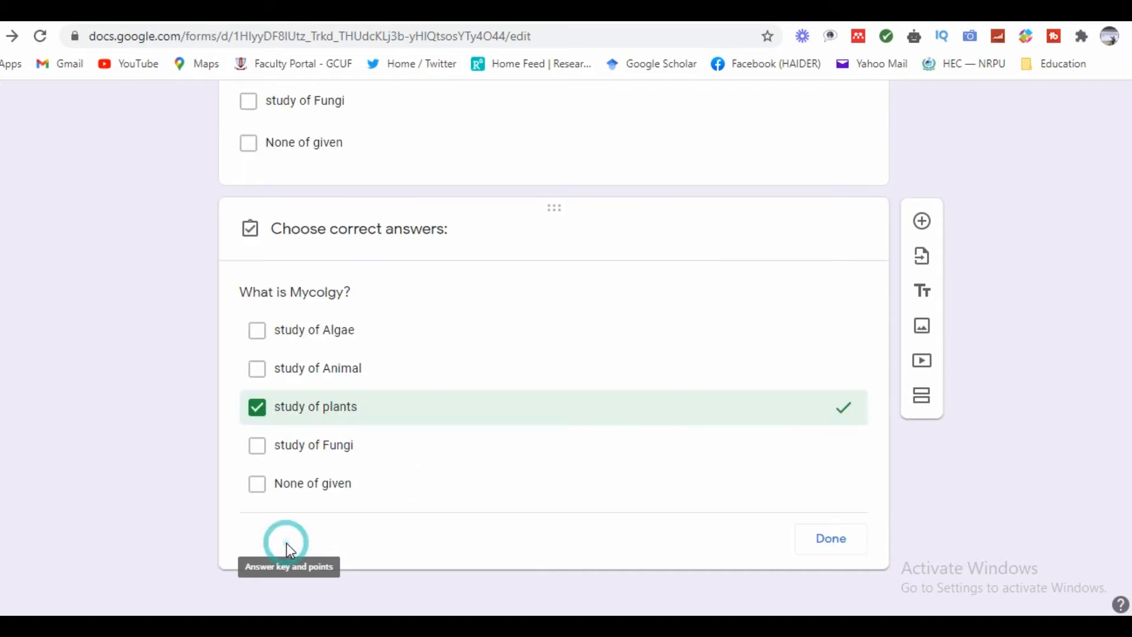
{"action": "left_click", "coordinate": [258, 450]}
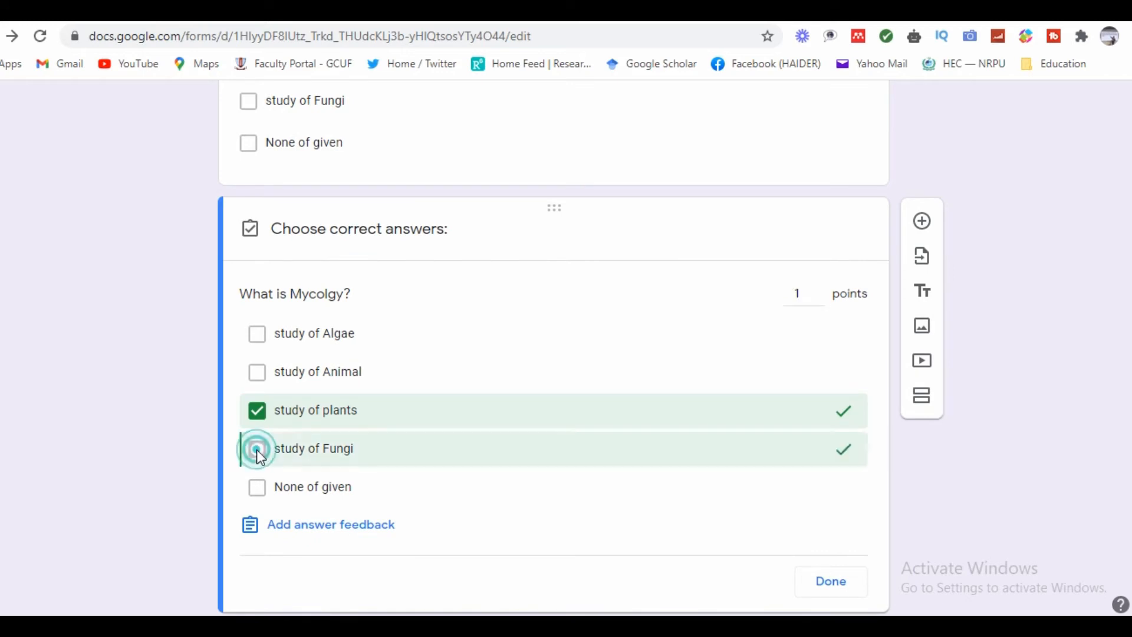
{"action": "left_click", "coordinate": [257, 410]}
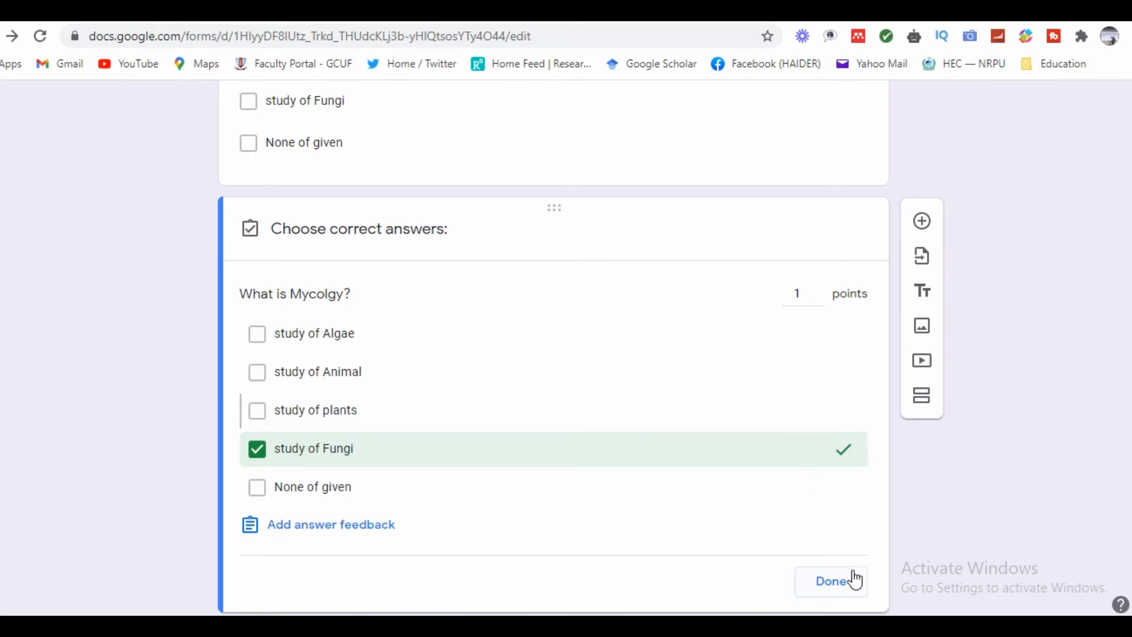
{"action": "left_click", "coordinate": [832, 582]}
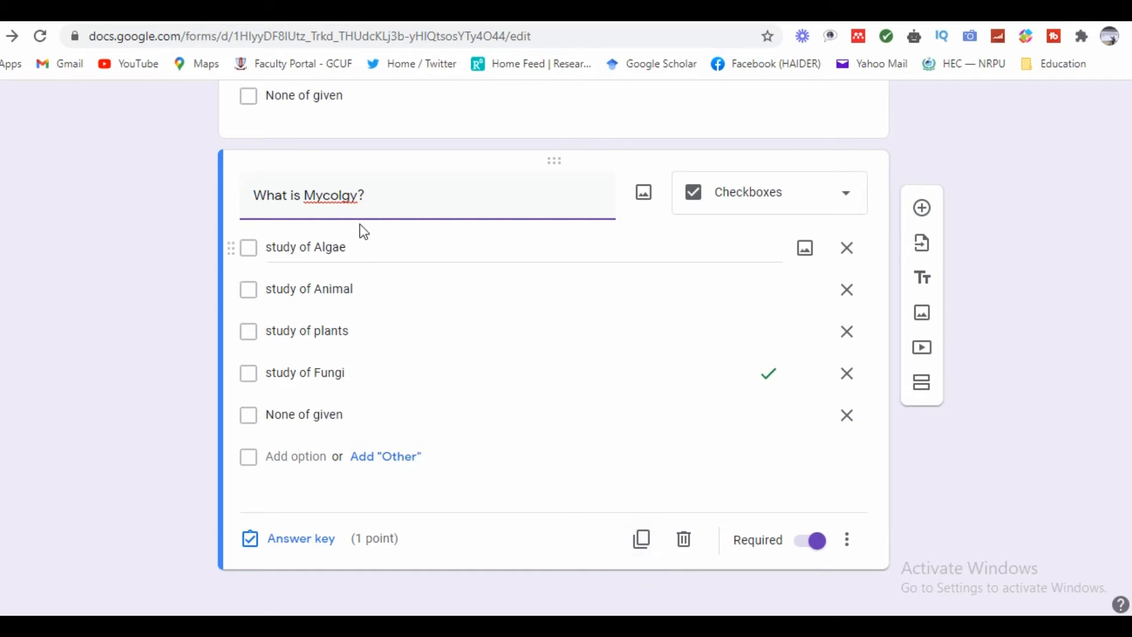
{"action": "left_click", "coordinate": [346, 197]}
{"action": "type", "text": "o"}
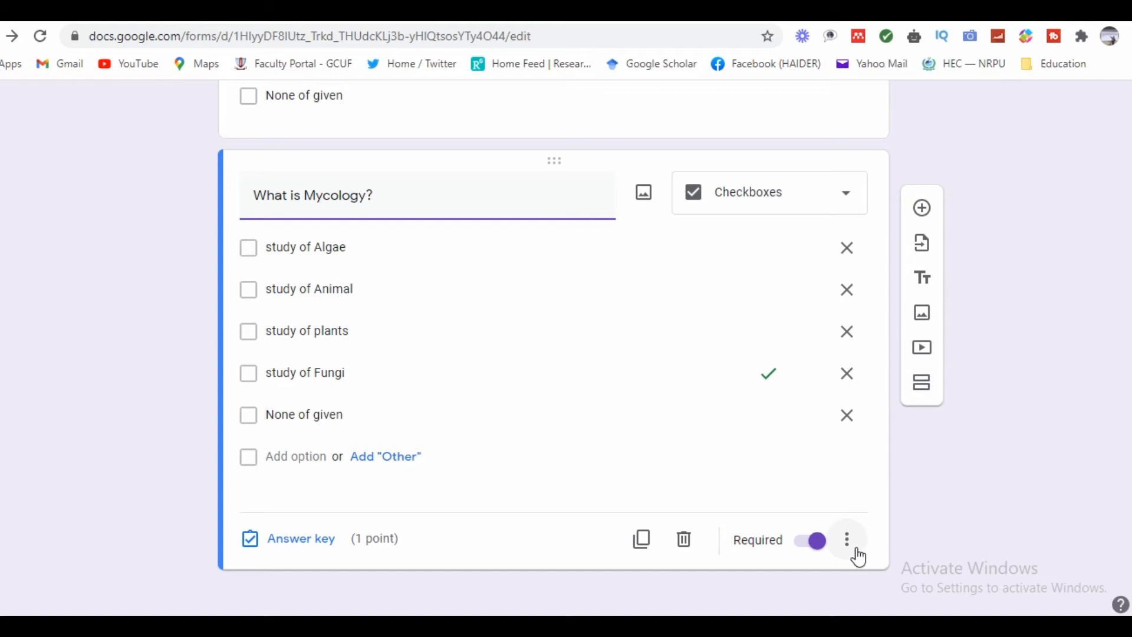
Add a new section after the Mycology question and title it "Subjective".
{"action": "left_click", "coordinate": [923, 386]}
{"action": "left_click", "coordinate": [930, 391]}
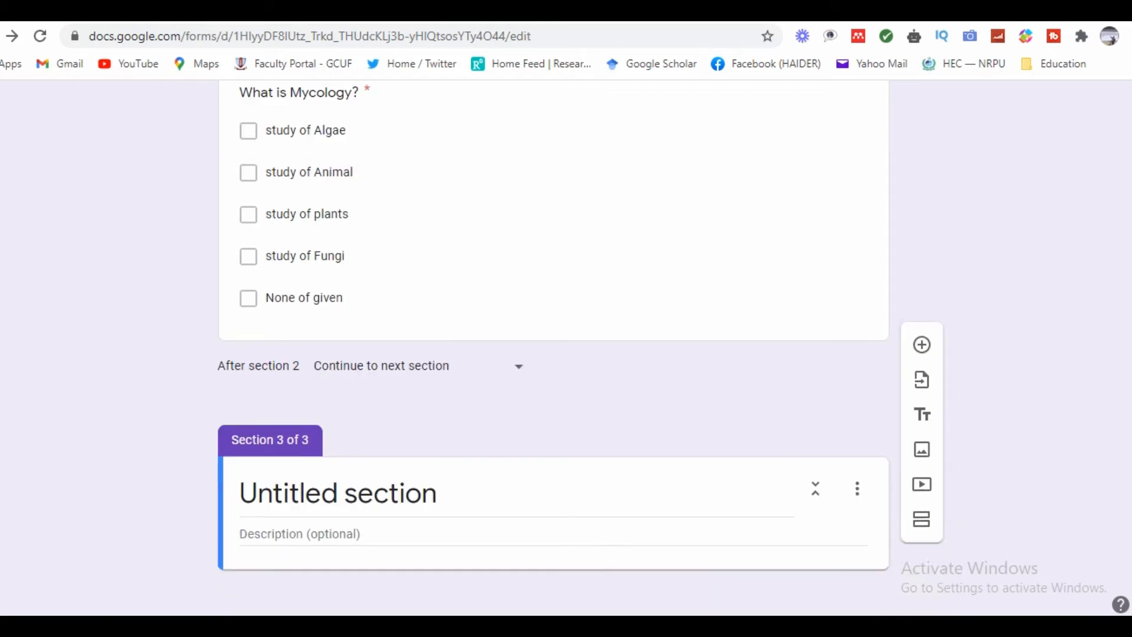
{"action": "left_click", "coordinate": [496, 487]}
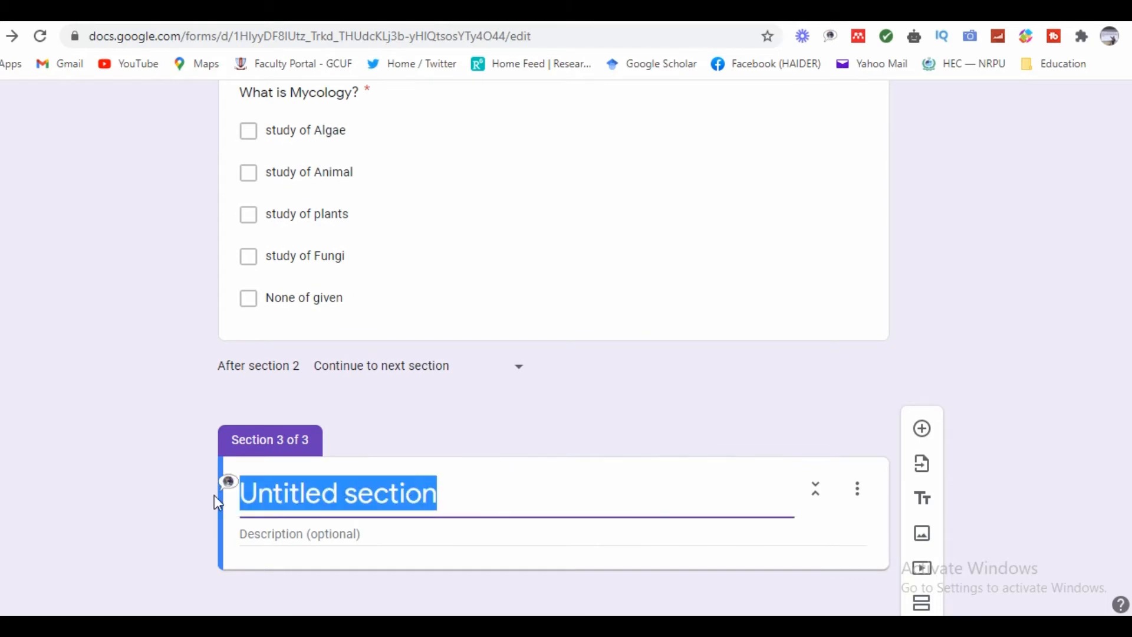
{"action": "type", "text": "Su"}
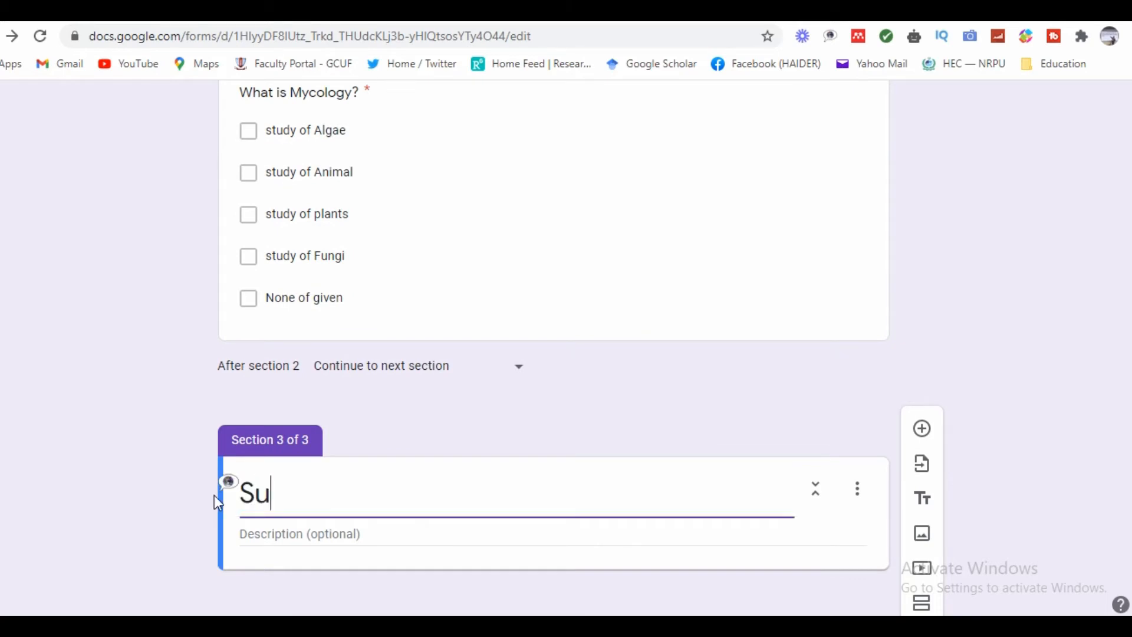
{"action": "type", "text": "bjective"}
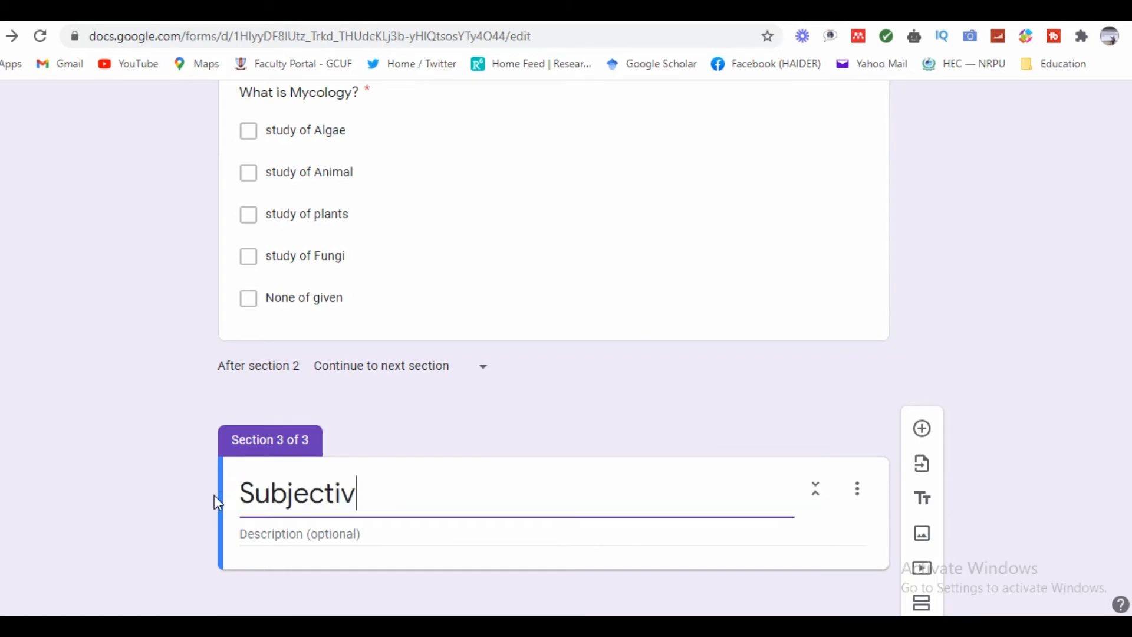
Fill the Subjective section's description with three lines, each reading "what is science?".
{"action": "left_click", "coordinate": [289, 537]}
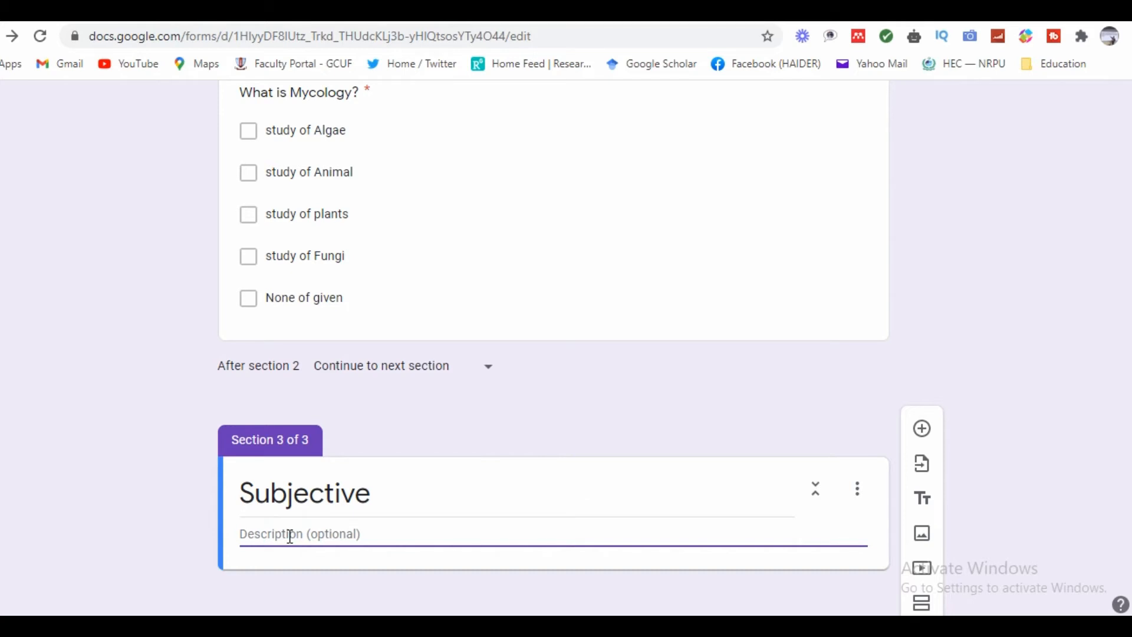
{"action": "type", "text": "what is science?"}
{"action": "left_click_drag", "start_coordinate": [343, 533], "coordinate": [243, 535]}
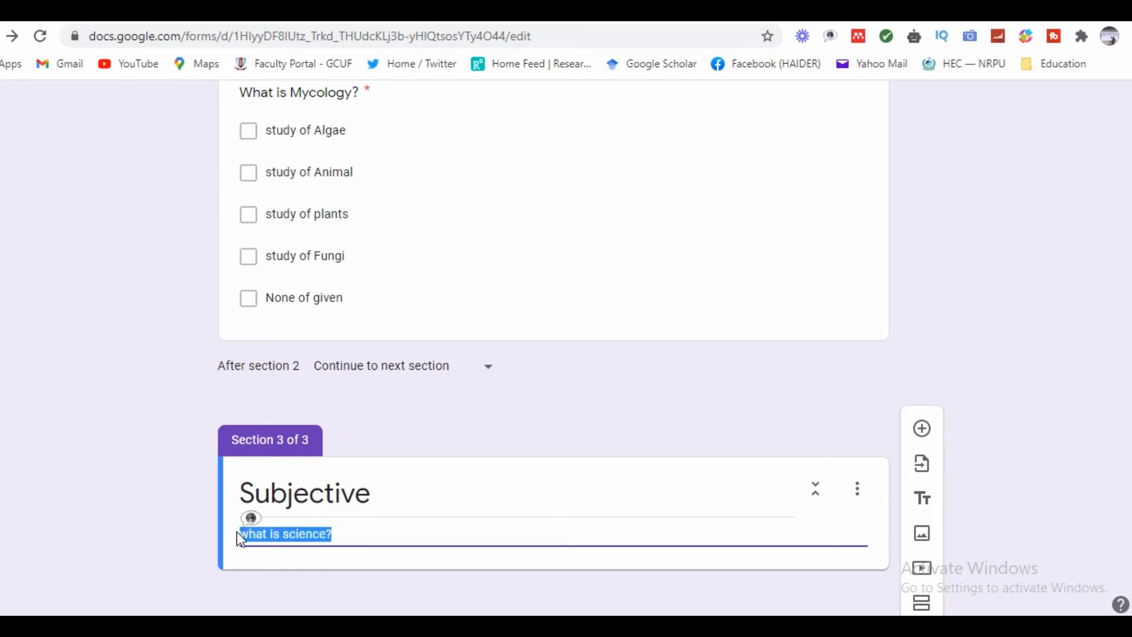
{"action": "left_click", "coordinate": [343, 536]}
{"action": "key", "text": "Return"}
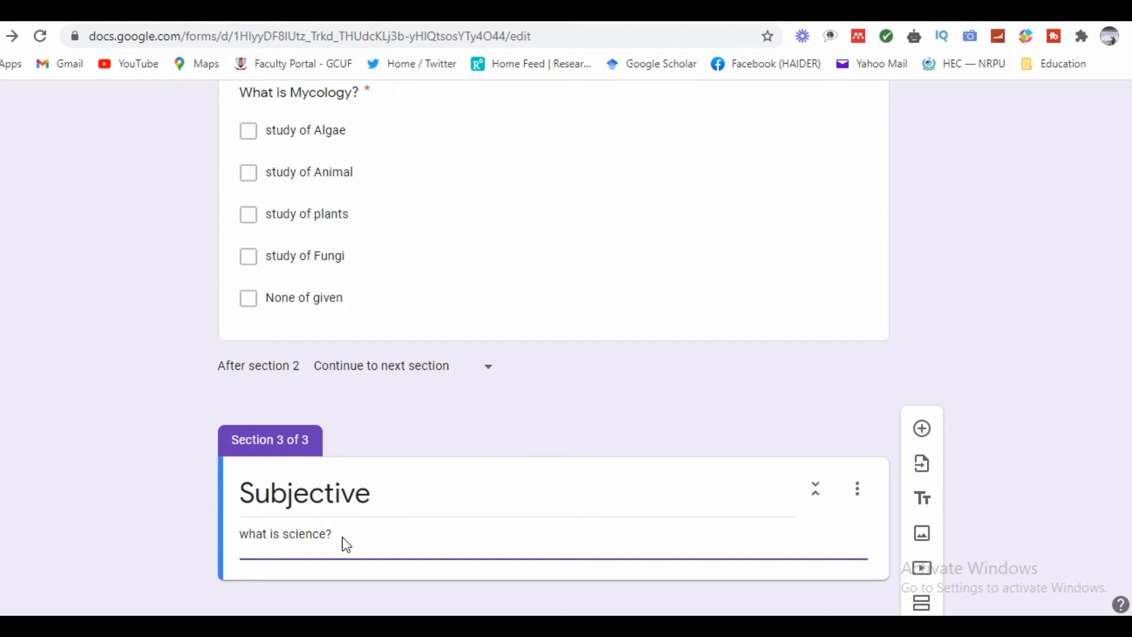
{"action": "type", "text": "what is science?"}
{"action": "key", "text": "Return"}
{"action": "type", "text": "what is science?"}
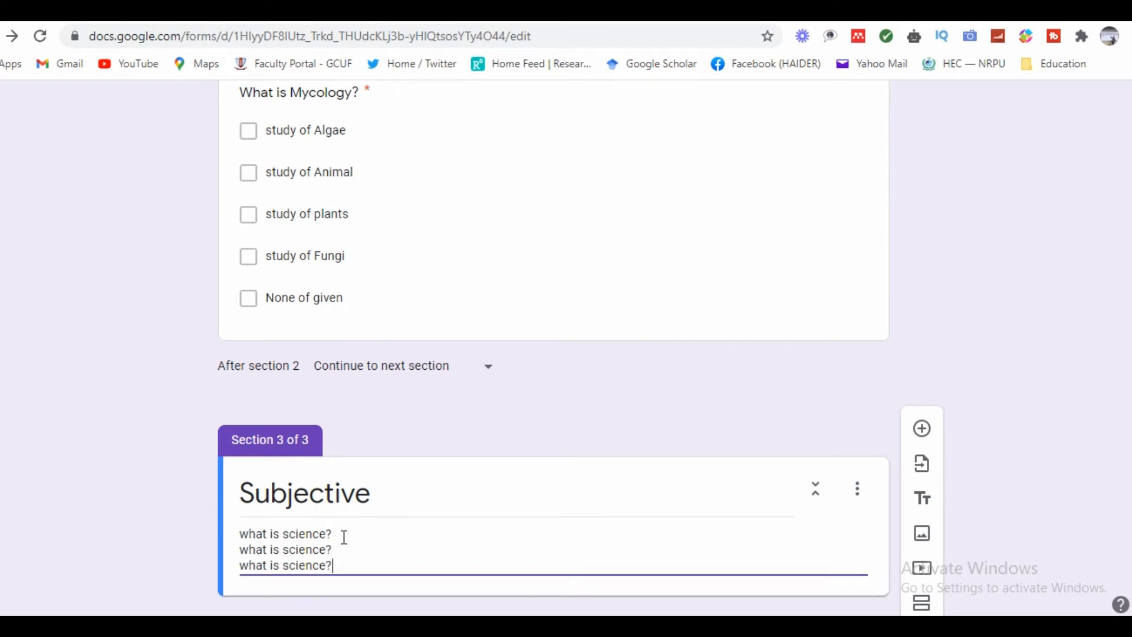
Append the marks 5, 1 and 5 to the ends of the three description lines in the Subjective section.
{"action": "left_click", "coordinate": [346, 537]}
{"action": "type", "text": "5"}
{"action": "key", "text": "Down"}
{"action": "type", "text": "1"}
{"action": "left_click", "coordinate": [347, 567]}
{"action": "type", "text": "5"}
Review the form's General, Presentation and Quizzes settings and save them.
{"action": "scroll", "coordinate": [1127, 489], "scroll_direction": "up", "scroll_amount": 10}
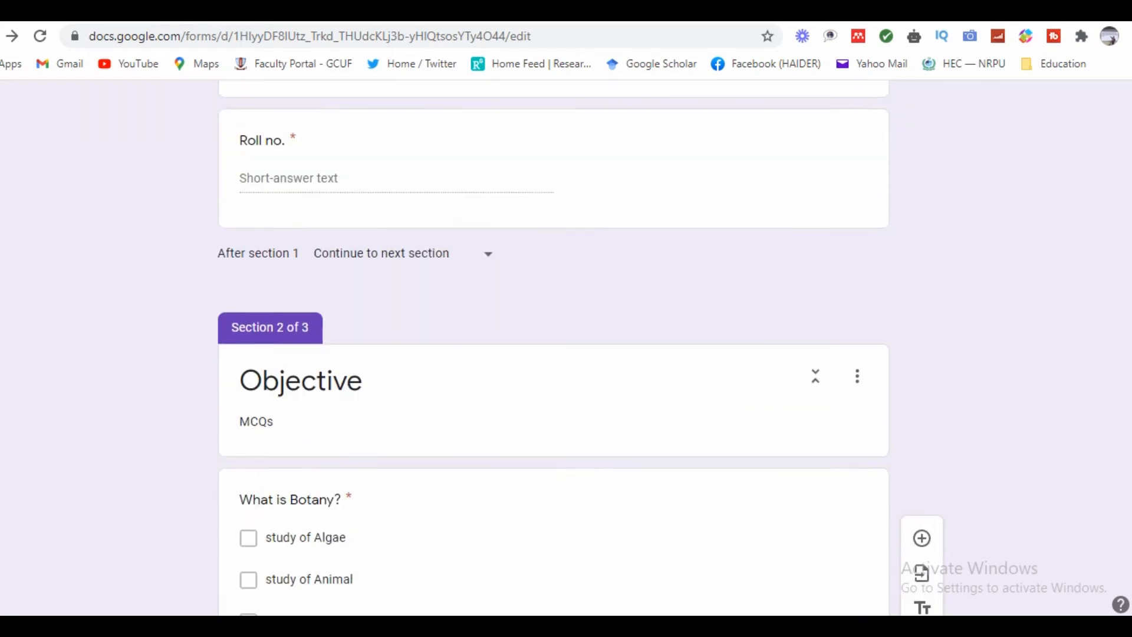
{"action": "scroll", "coordinate": [553, 348], "scroll_direction": "up", "scroll_amount": 8}
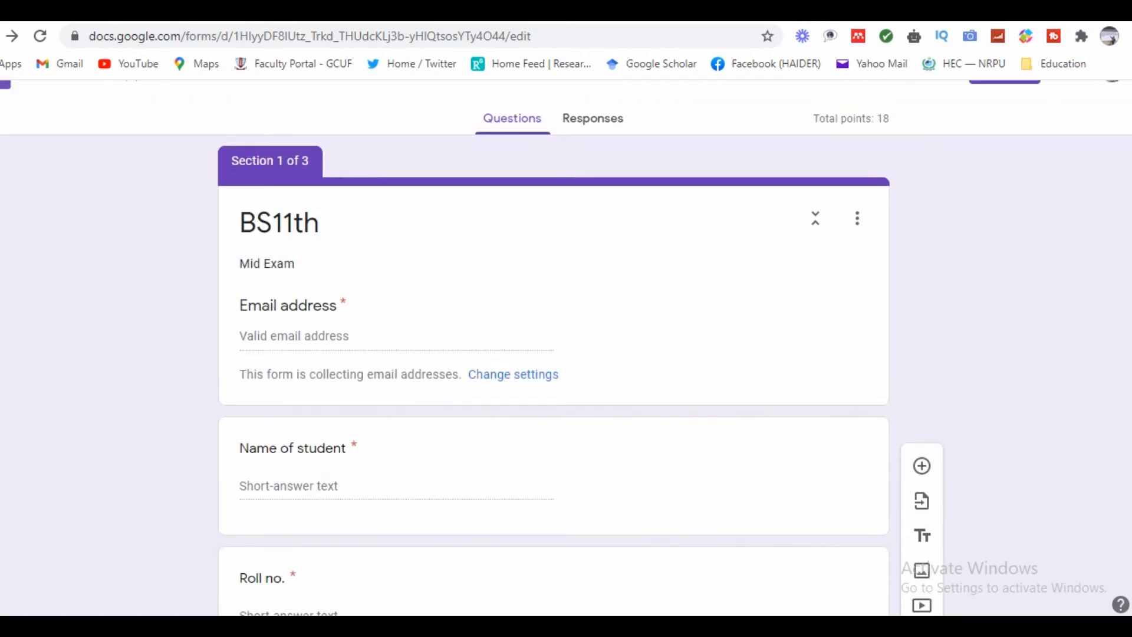
{"action": "scroll", "coordinate": [553, 348], "scroll_direction": "up", "scroll_amount": 1}
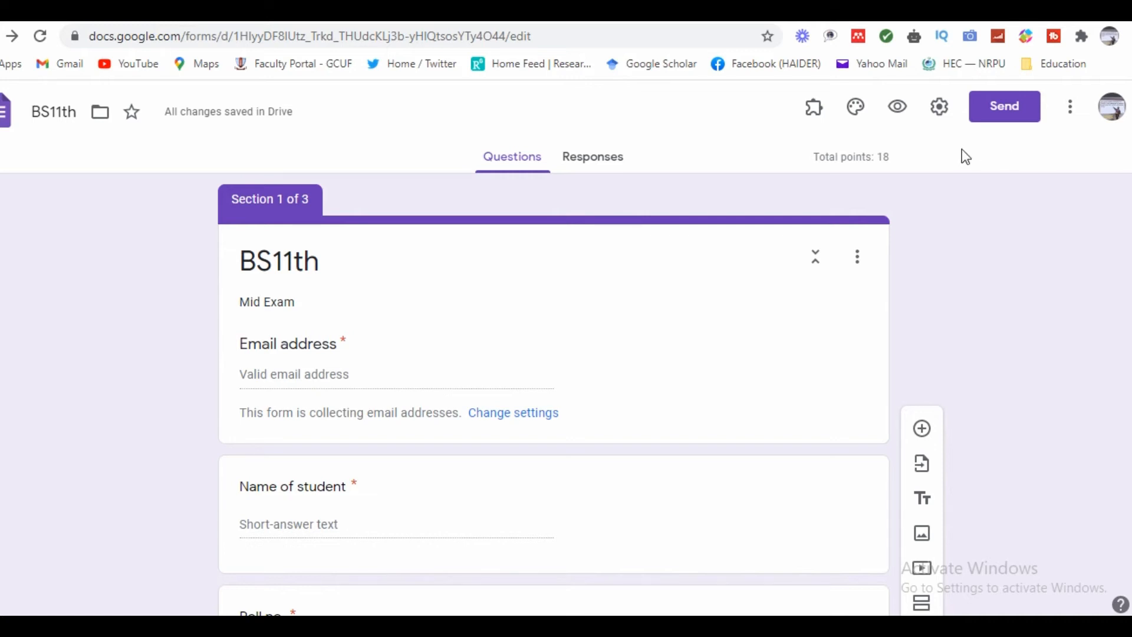
{"action": "left_click", "coordinate": [937, 116]}
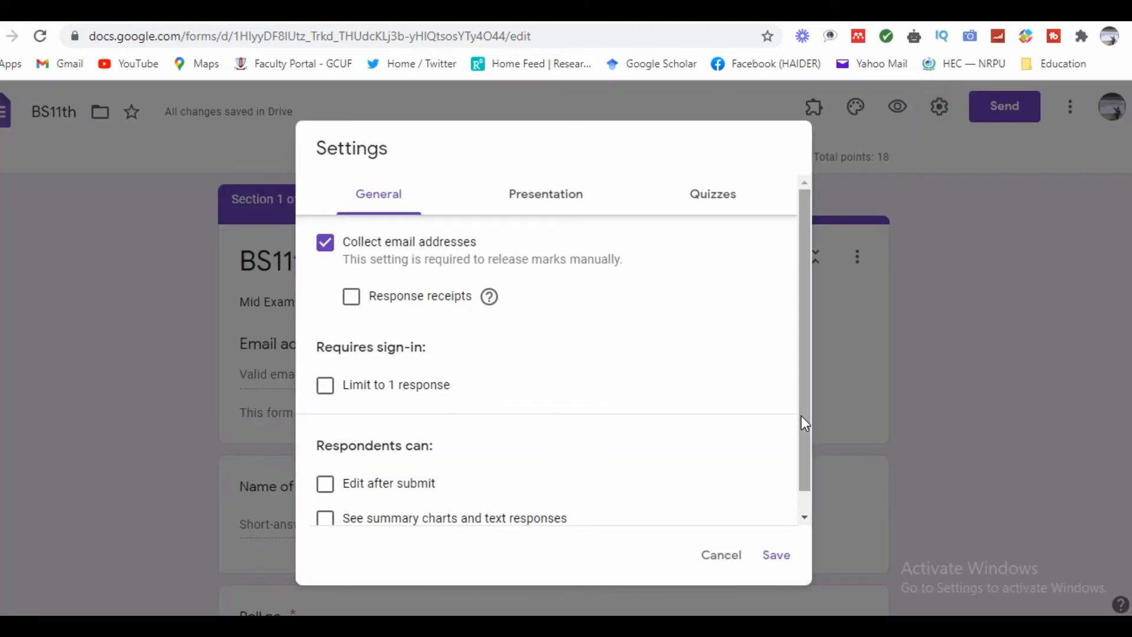
{"action": "left_click_drag", "start_coordinate": [808, 412], "coordinate": [808, 469]}
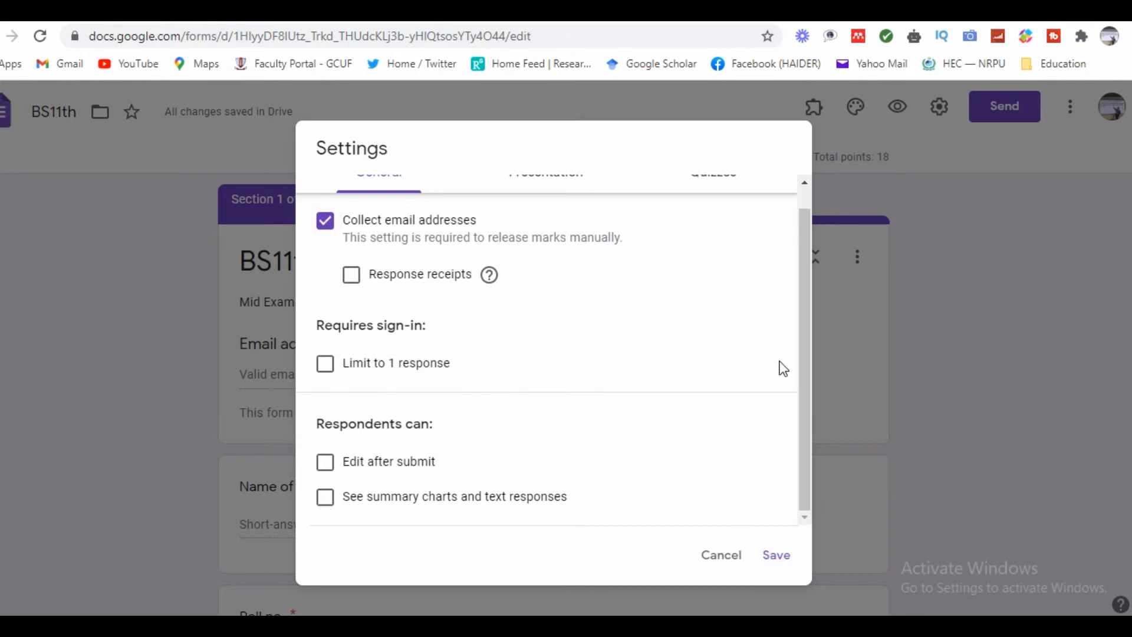
{"action": "left_click_drag", "start_coordinate": [808, 376], "coordinate": [807, 355]}
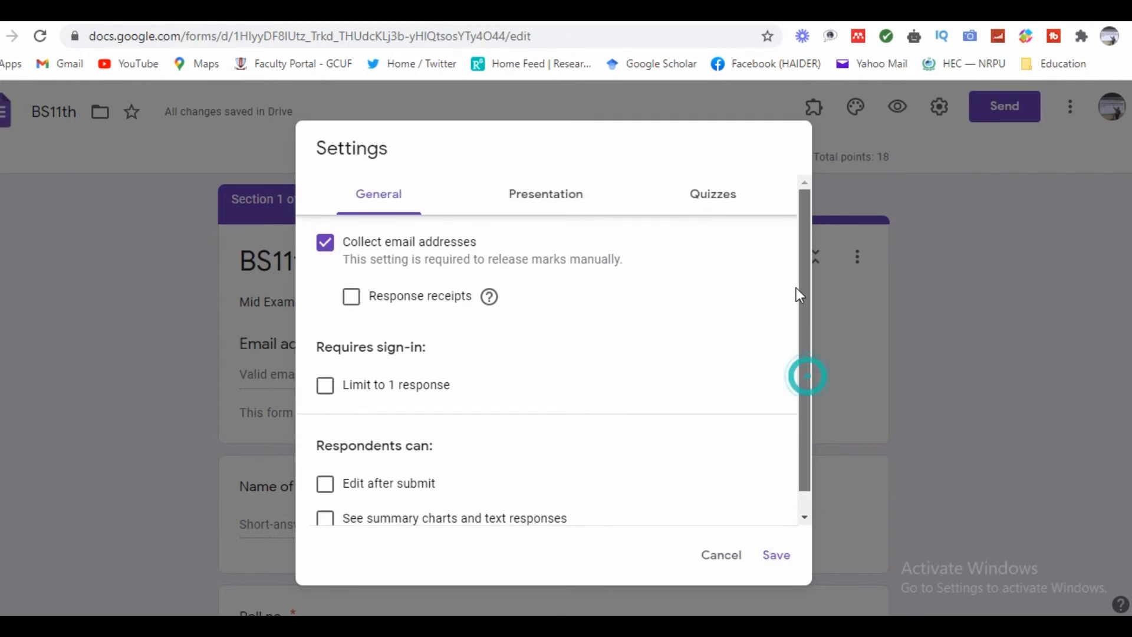
{"action": "left_click", "coordinate": [525, 207]}
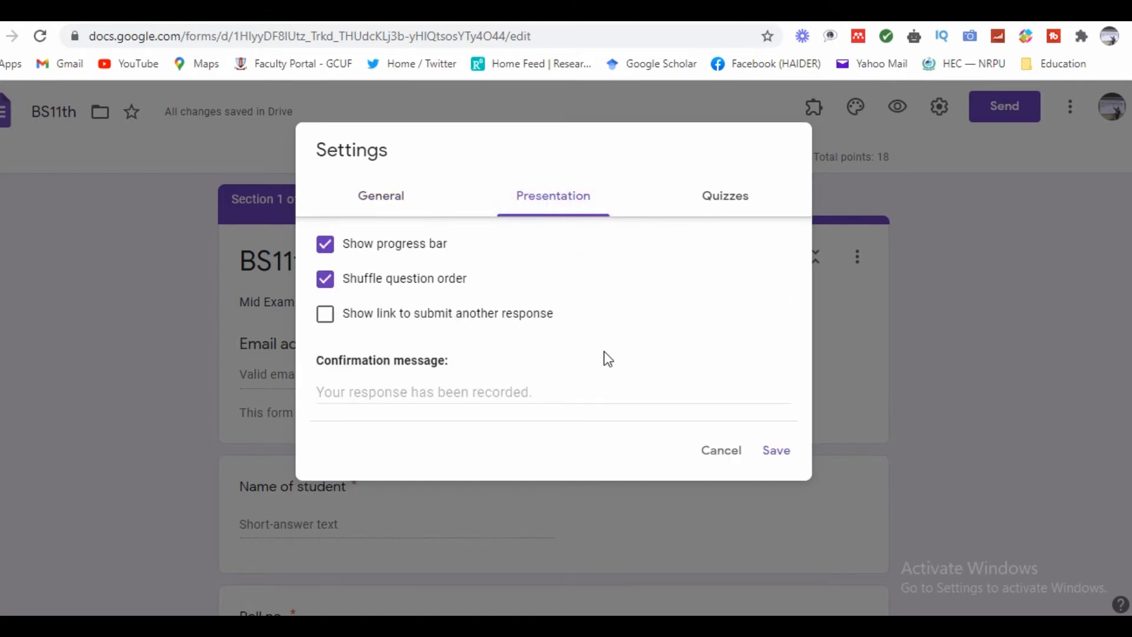
{"action": "left_click", "coordinate": [713, 201]}
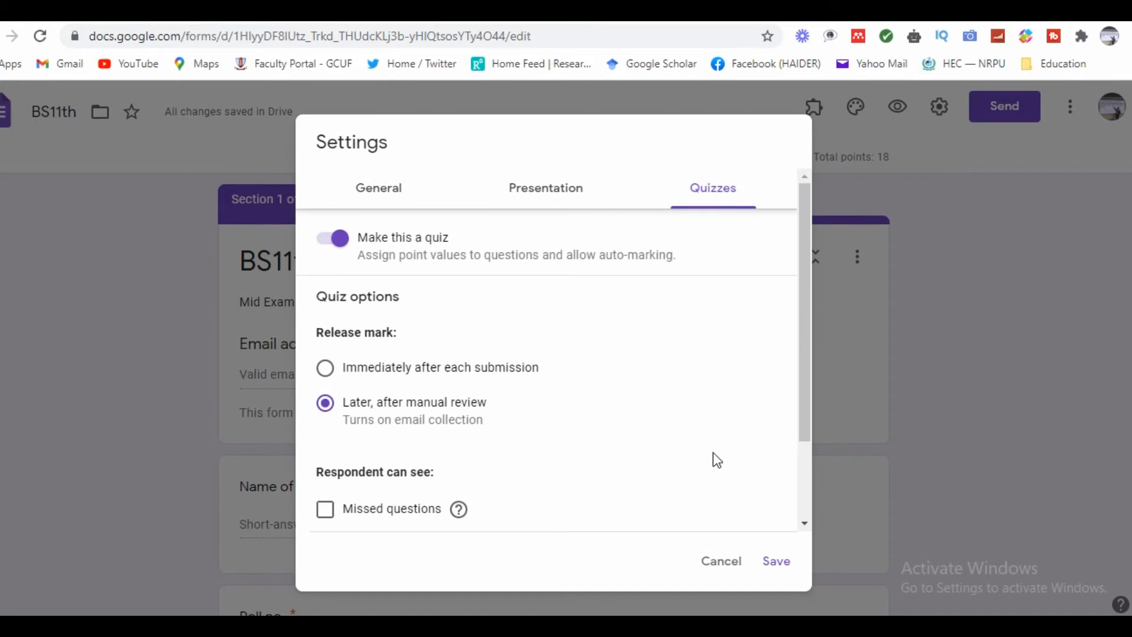
{"action": "left_click_drag", "start_coordinate": [808, 388], "coordinate": [804, 480]}
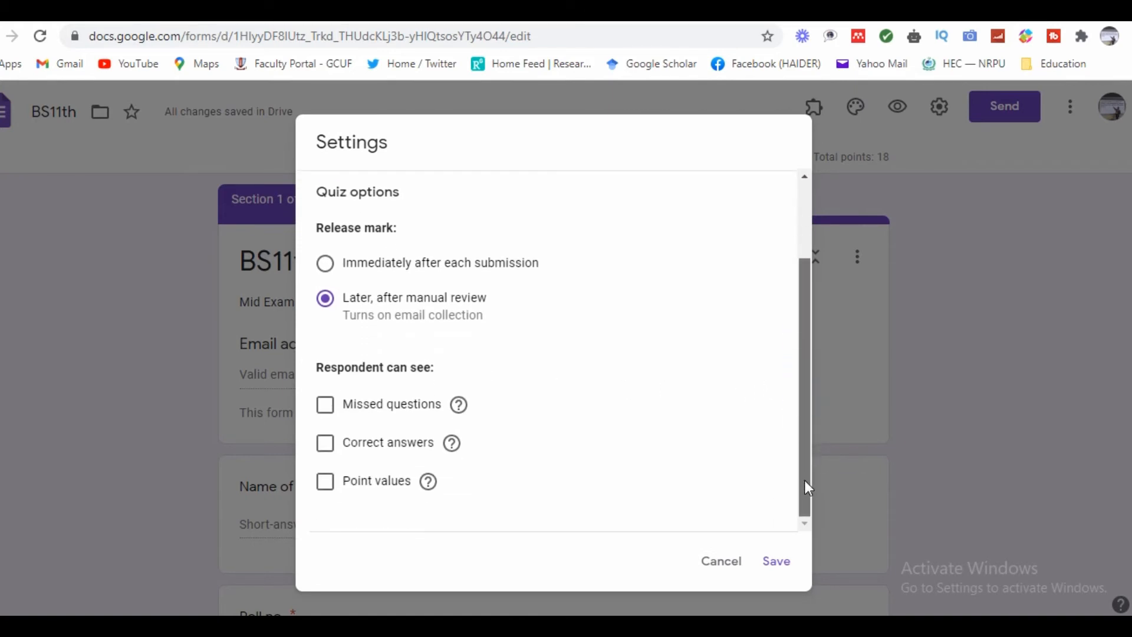
{"action": "left_click", "coordinate": [776, 562]}
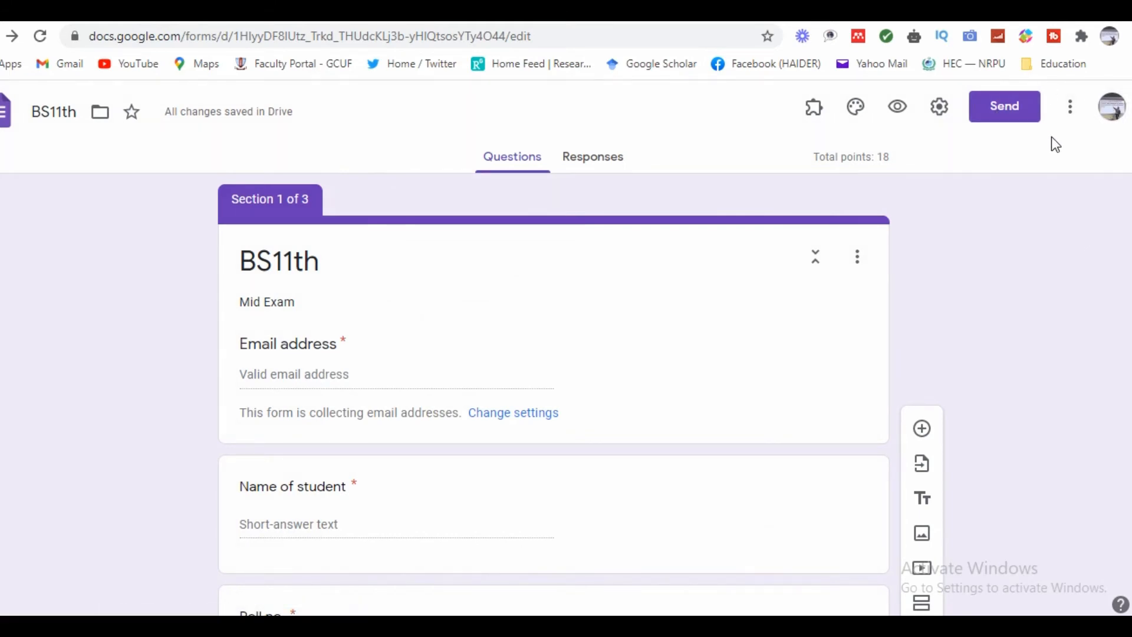
Search the form add-ons for Extended Forms, view its details page, and close the add-on store.
{"action": "left_click", "coordinate": [1070, 112]}
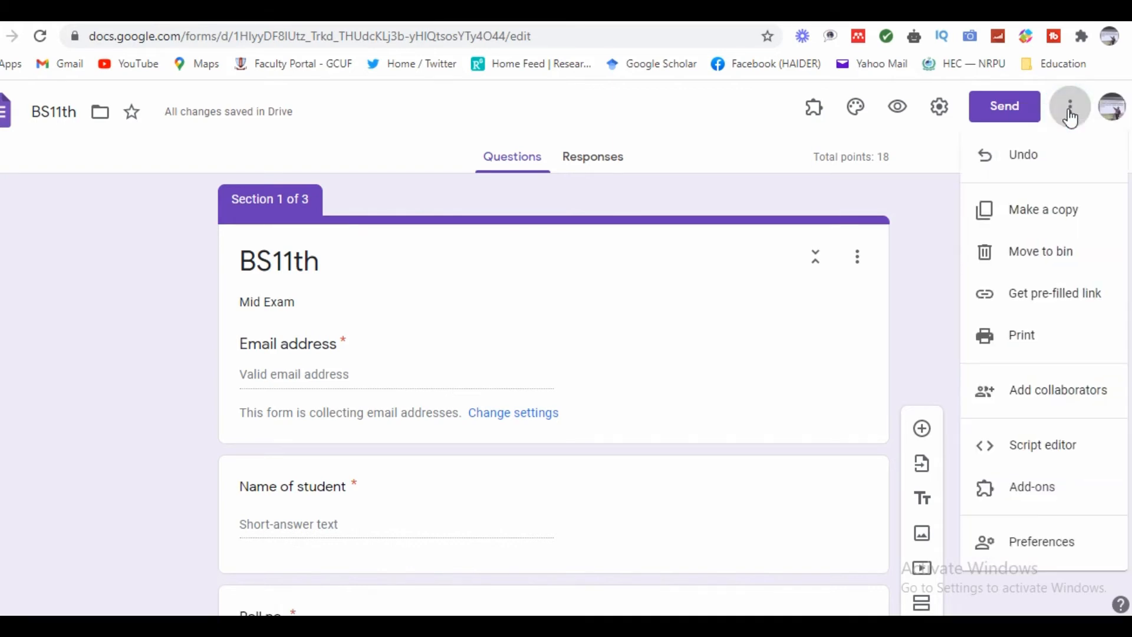
{"action": "left_click", "coordinate": [1037, 489]}
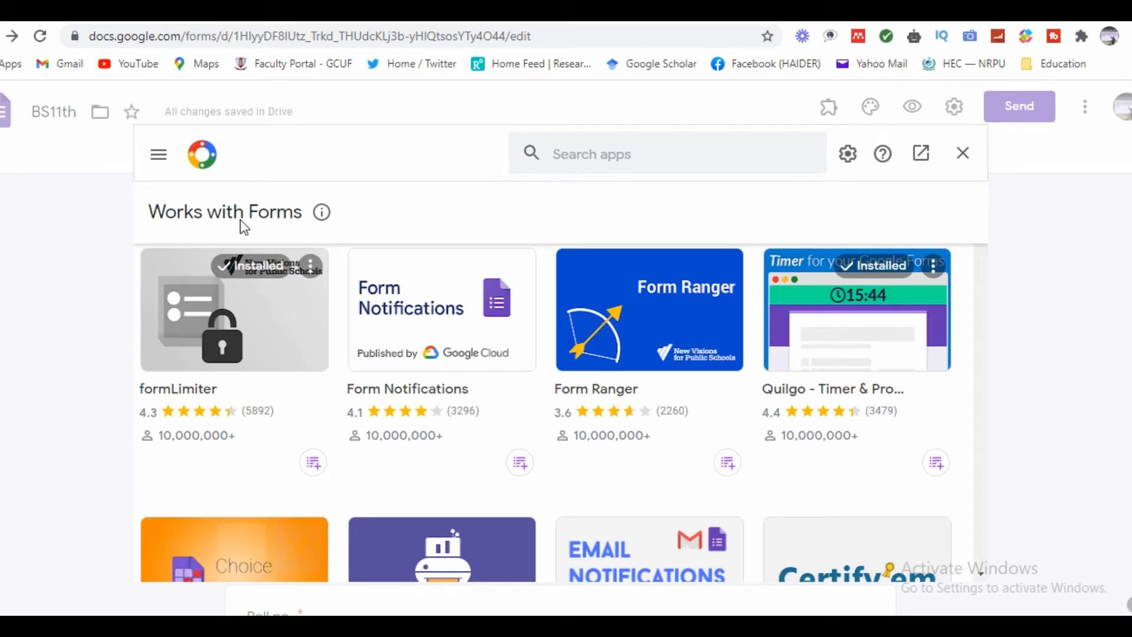
{"action": "left_click", "coordinate": [605, 153]}
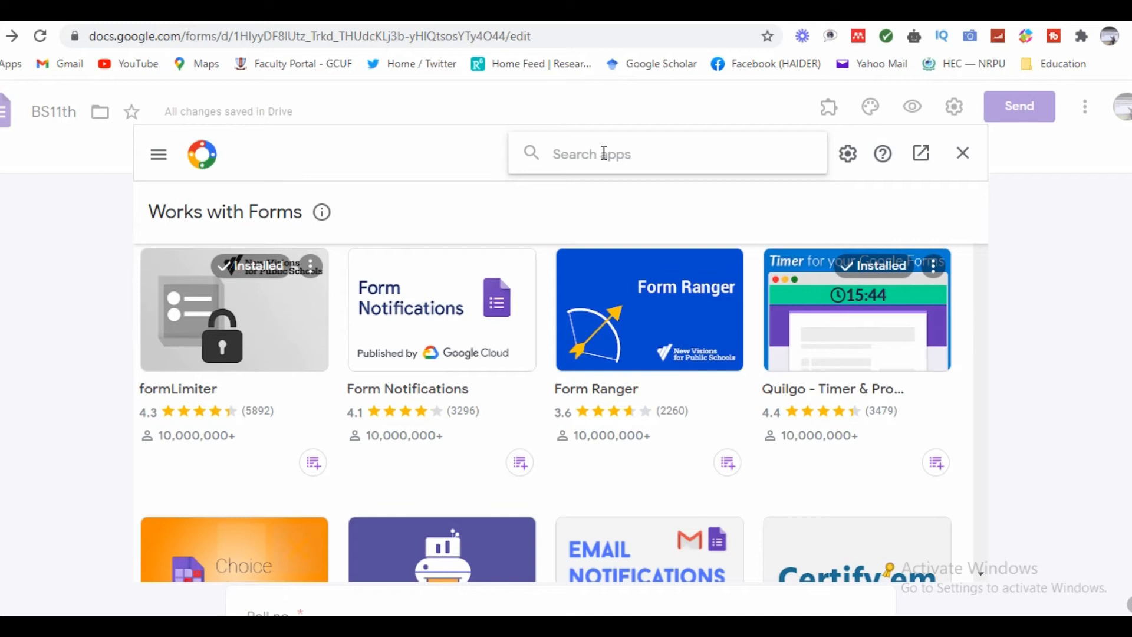
{"action": "type", "text": "e"}
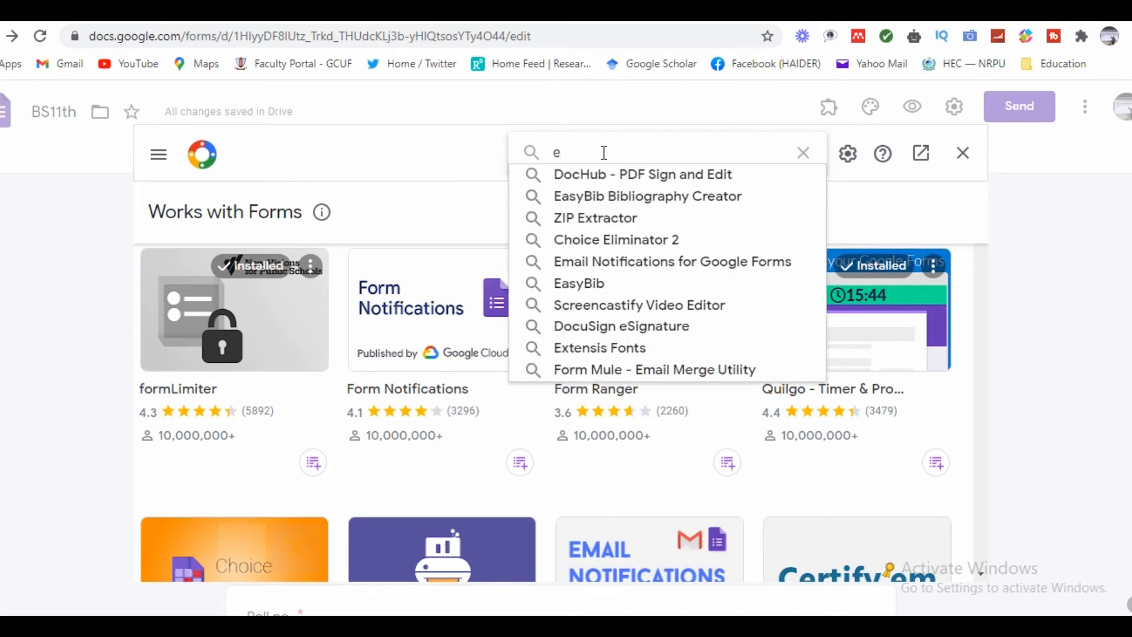
{"action": "type", "text": "xte"}
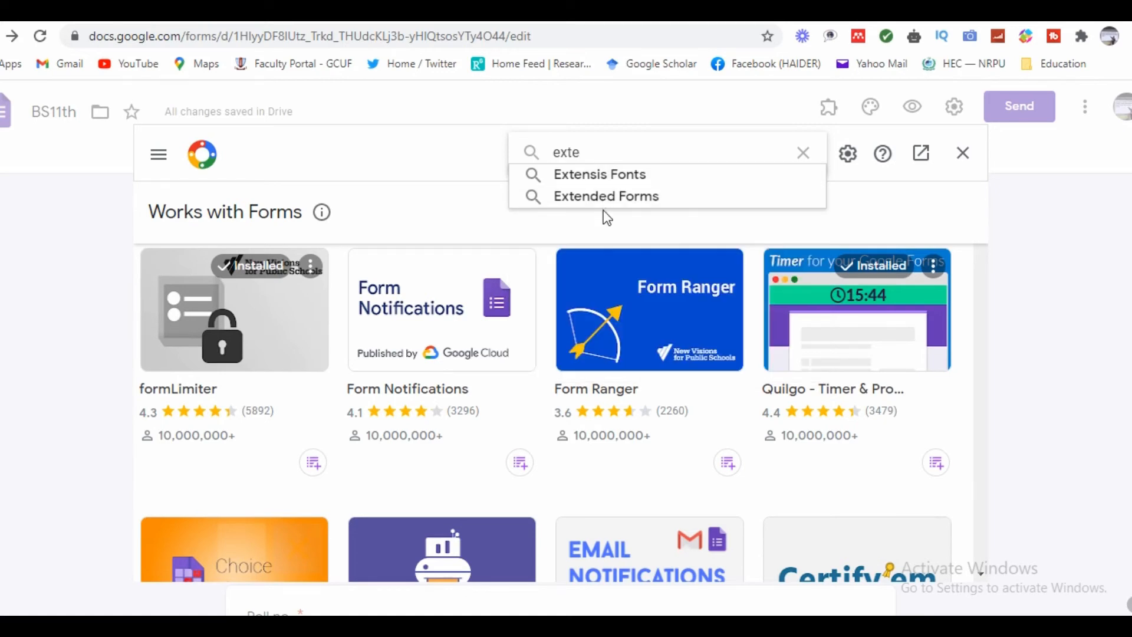
{"action": "left_click", "coordinate": [617, 195]}
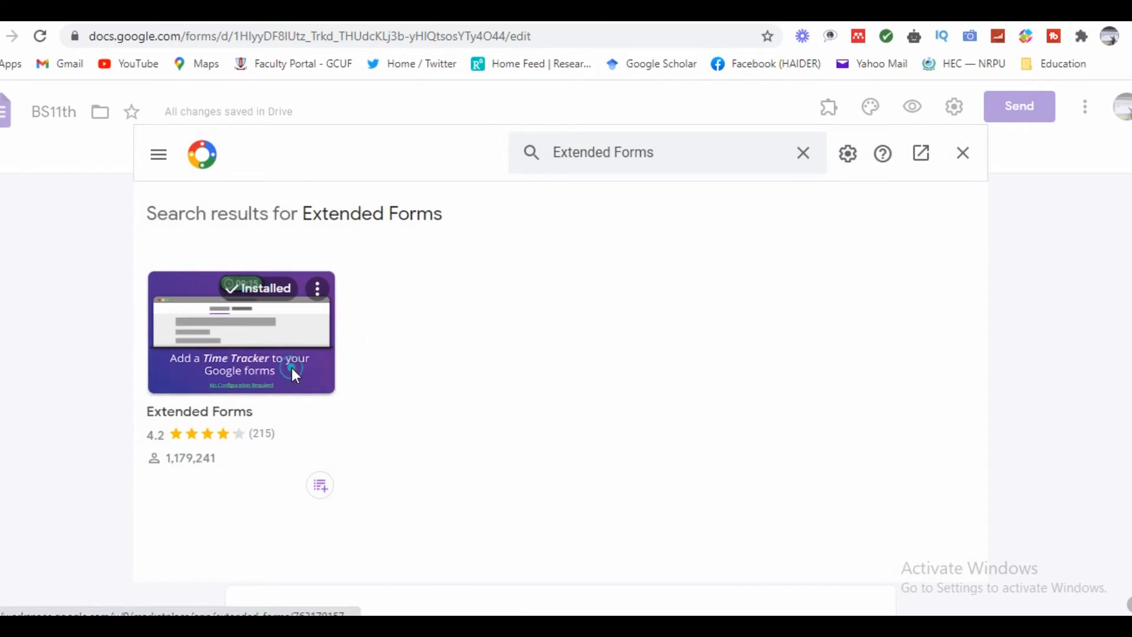
{"action": "left_click", "coordinate": [297, 375]}
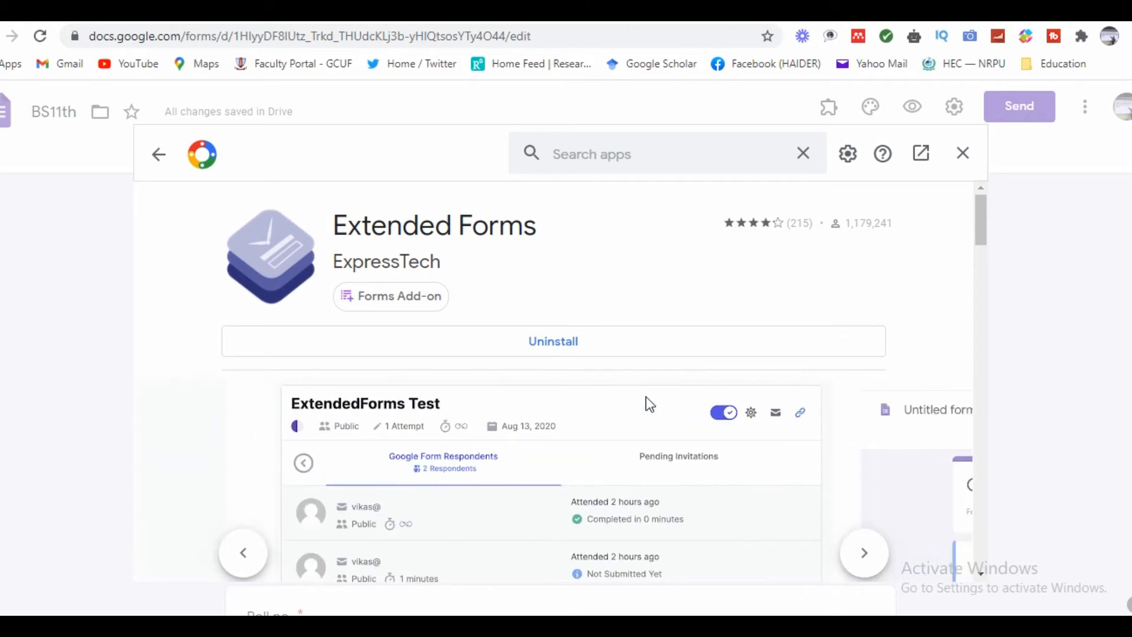
{"action": "left_click", "coordinate": [965, 155]}
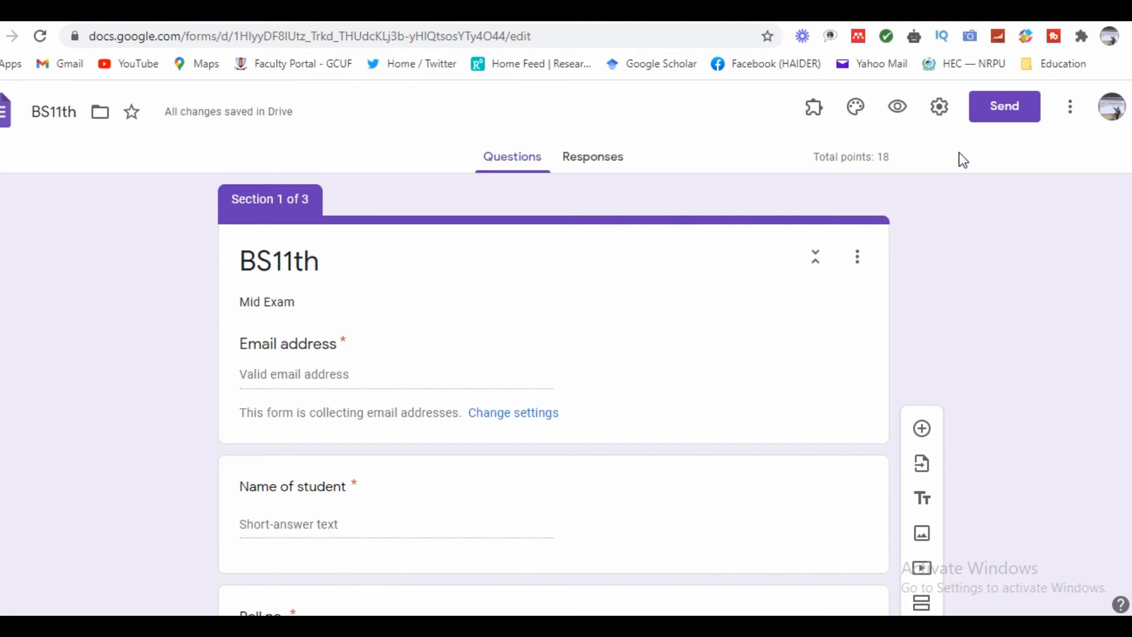
{"action": "left_click", "coordinate": [815, 124]}
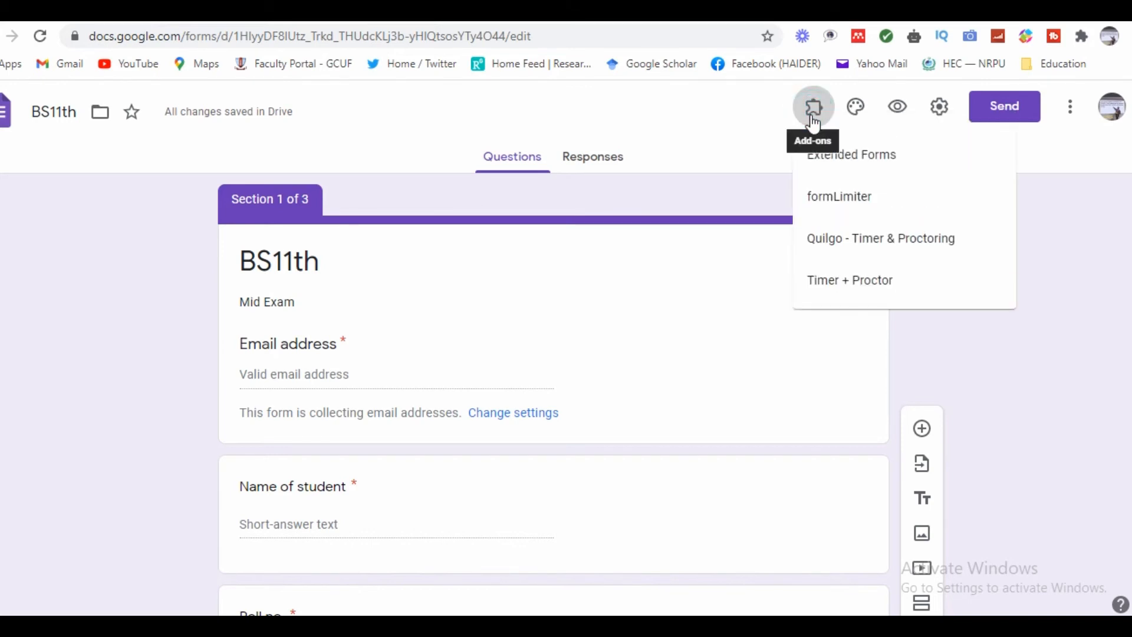
{"action": "left_click", "coordinate": [838, 153]}
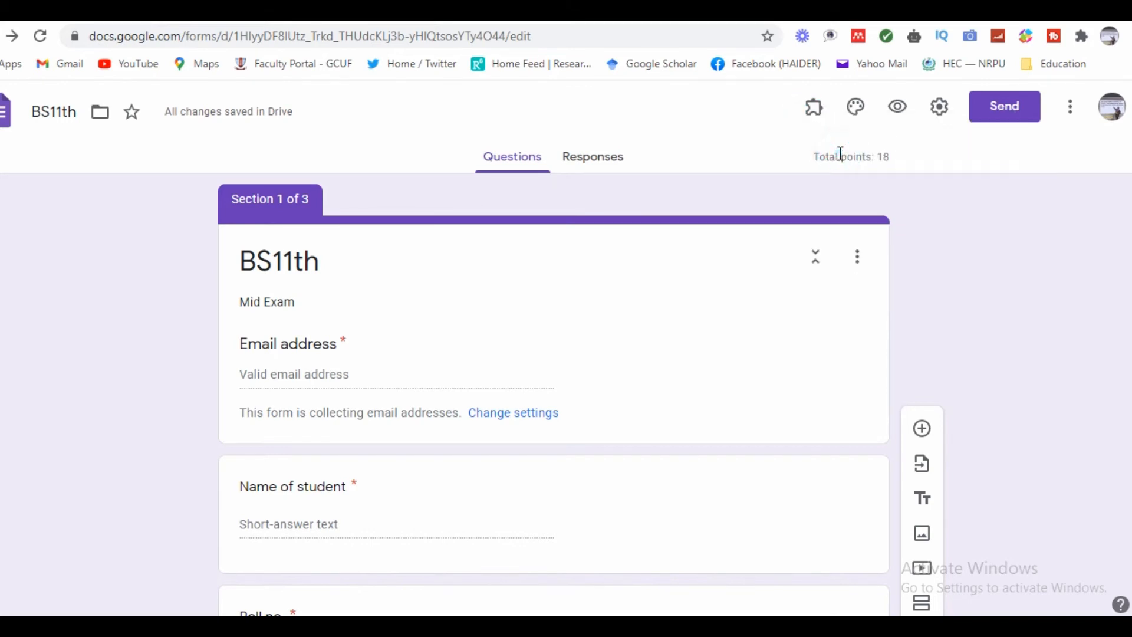
{"action": "left_click", "coordinate": [814, 108]}
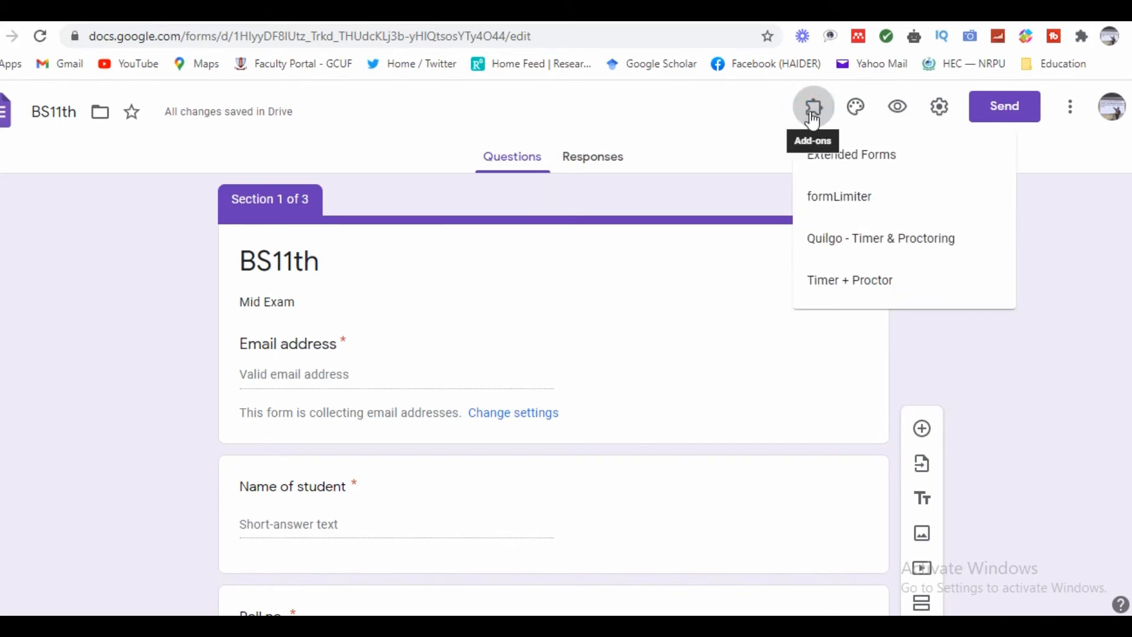
{"action": "left_click", "coordinate": [865, 162]}
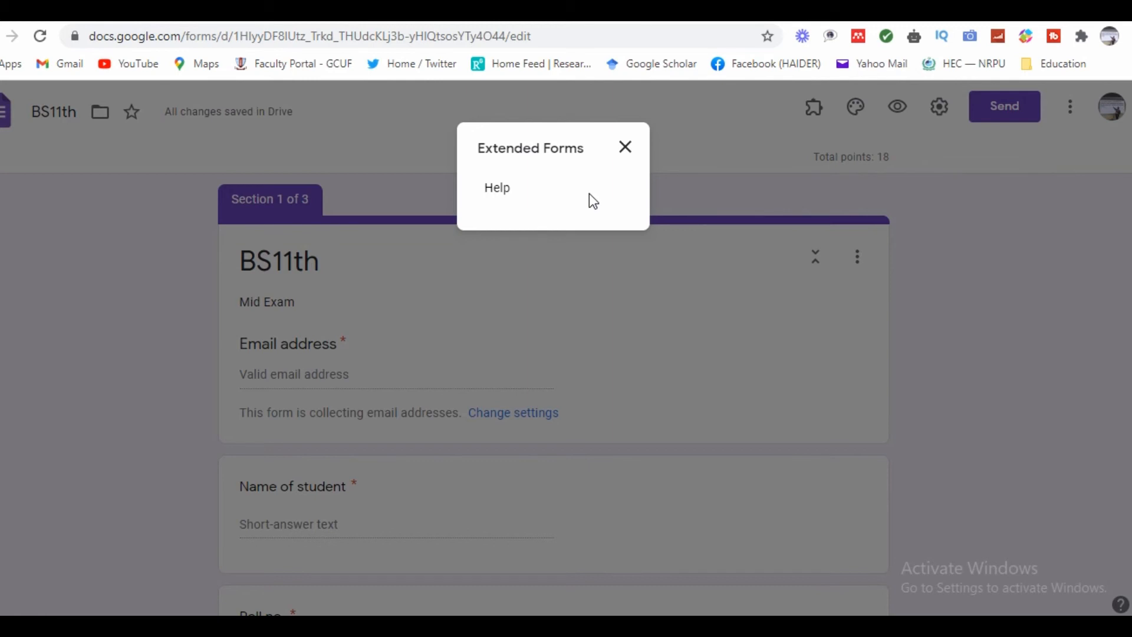
{"action": "left_click", "coordinate": [625, 148]}
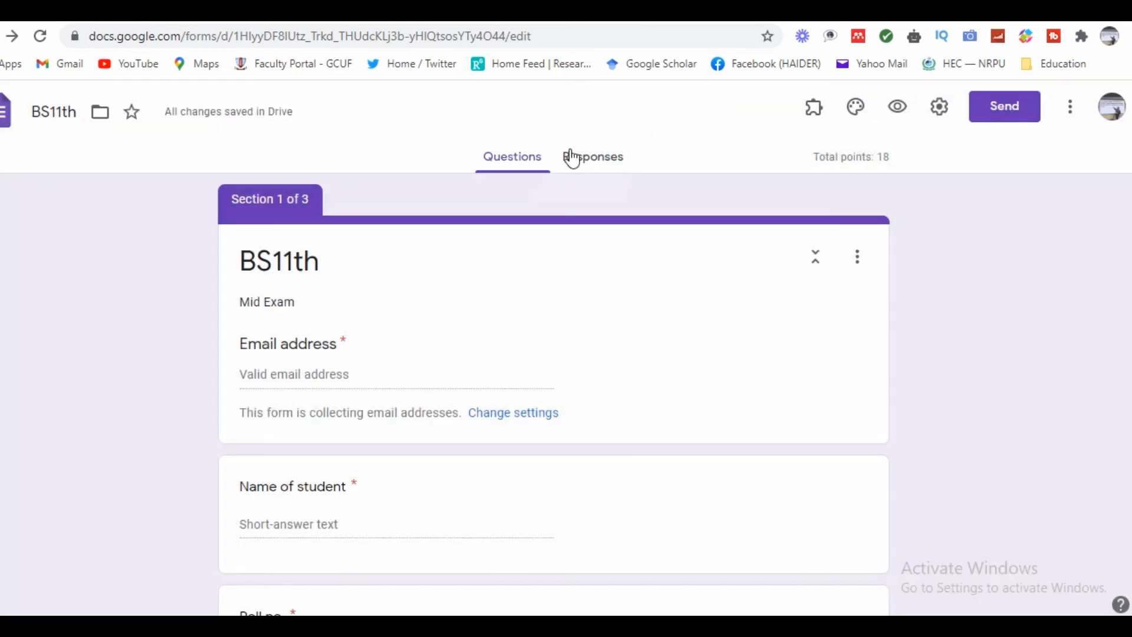
Reload the form, open the Extended Forms add-on's configuration and connect the form to Extendedforms.io.
{"action": "left_click", "coordinate": [43, 41]}
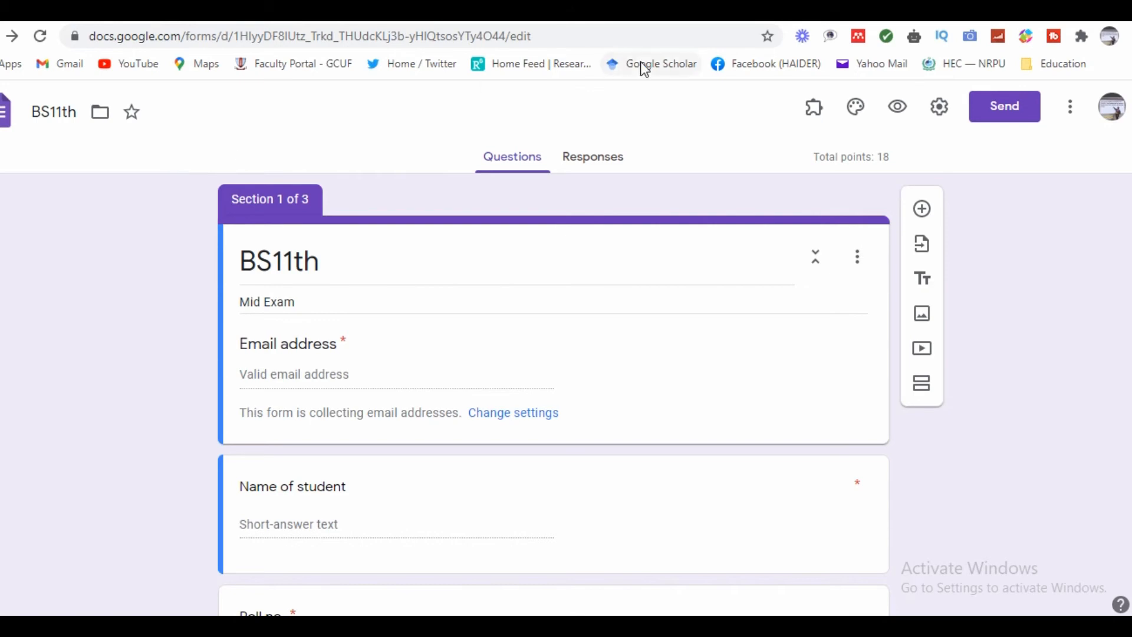
{"action": "left_click", "coordinate": [815, 107]}
{"action": "left_click", "coordinate": [841, 156]}
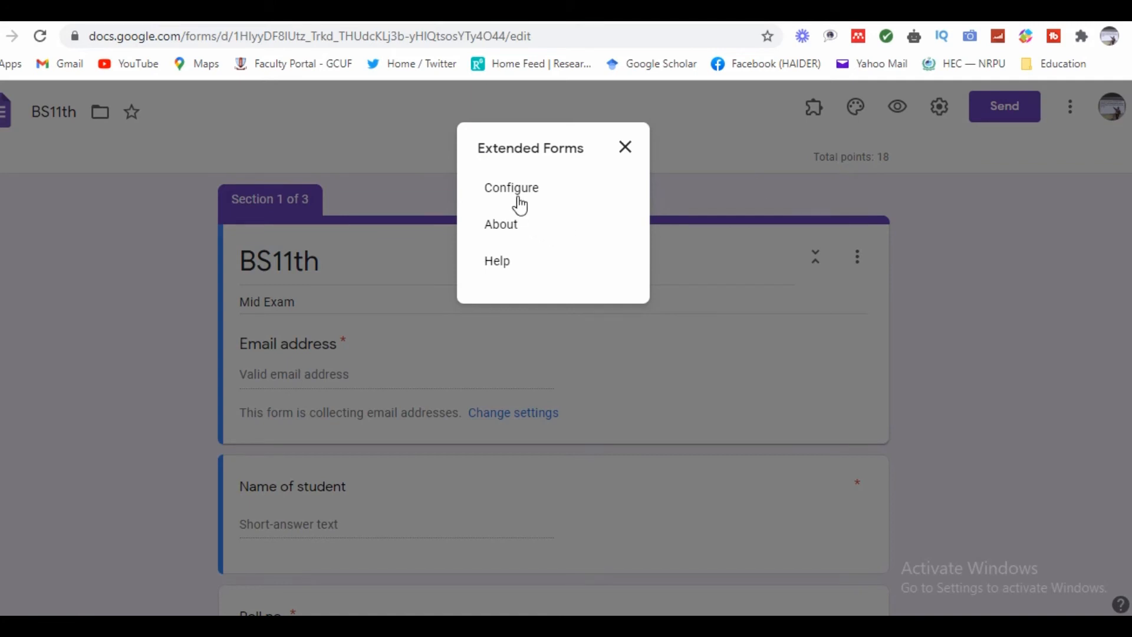
{"action": "left_click", "coordinate": [513, 188]}
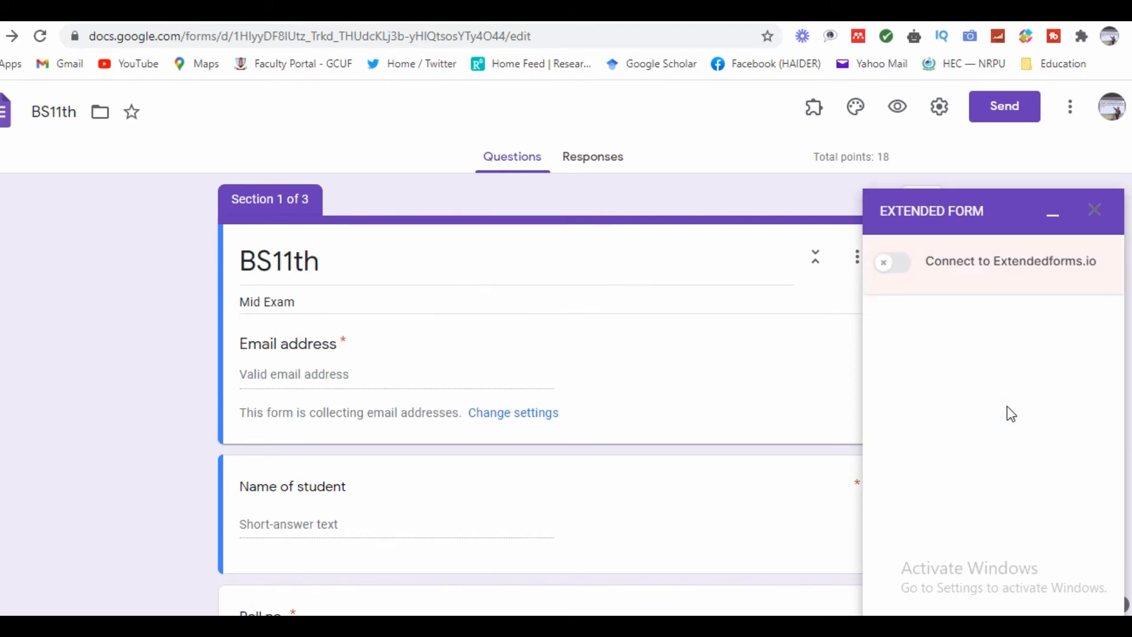
{"action": "left_click", "coordinate": [904, 274]}
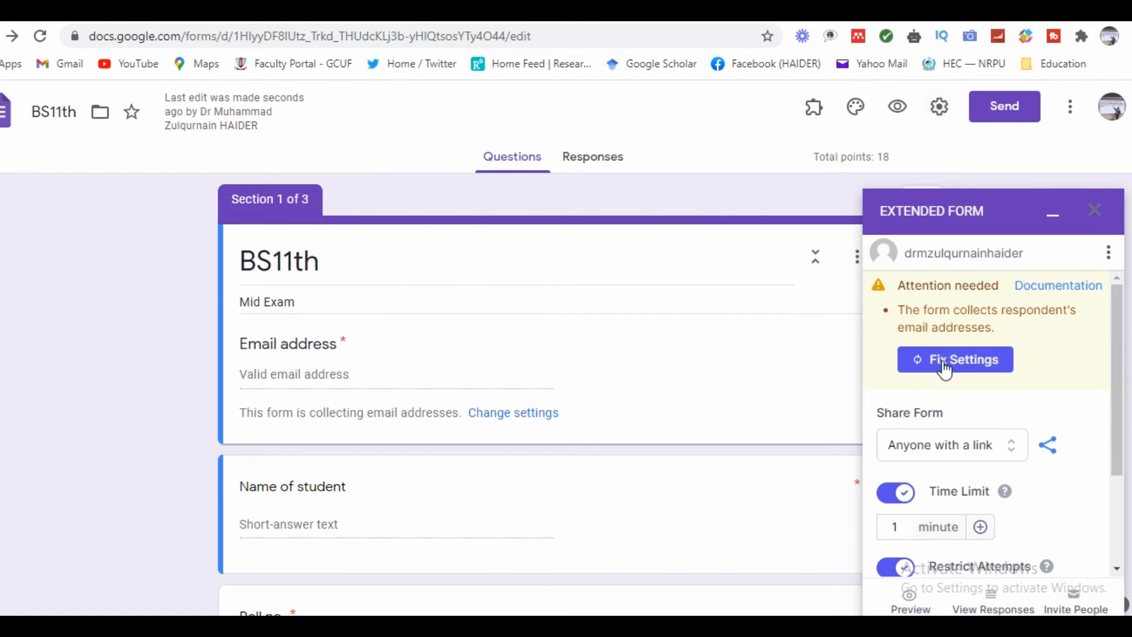
Turn off email address collection in the form settings, save, and apply Fix Settings in the Extended Forms add-on.
{"action": "left_click", "coordinate": [940, 107]}
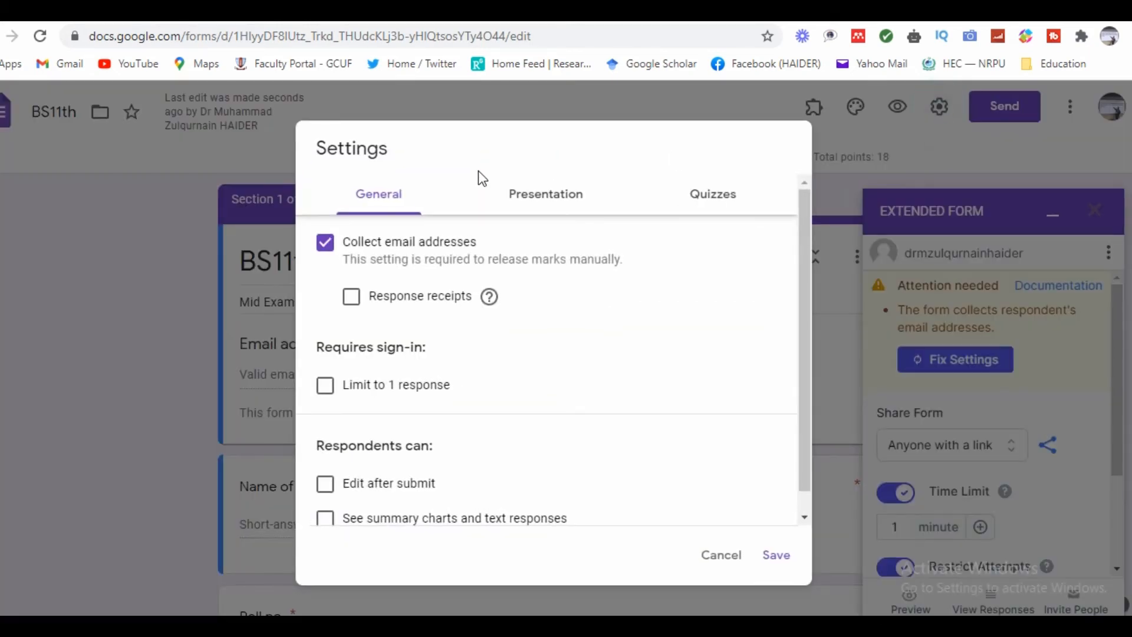
{"action": "left_click", "coordinate": [326, 244]}
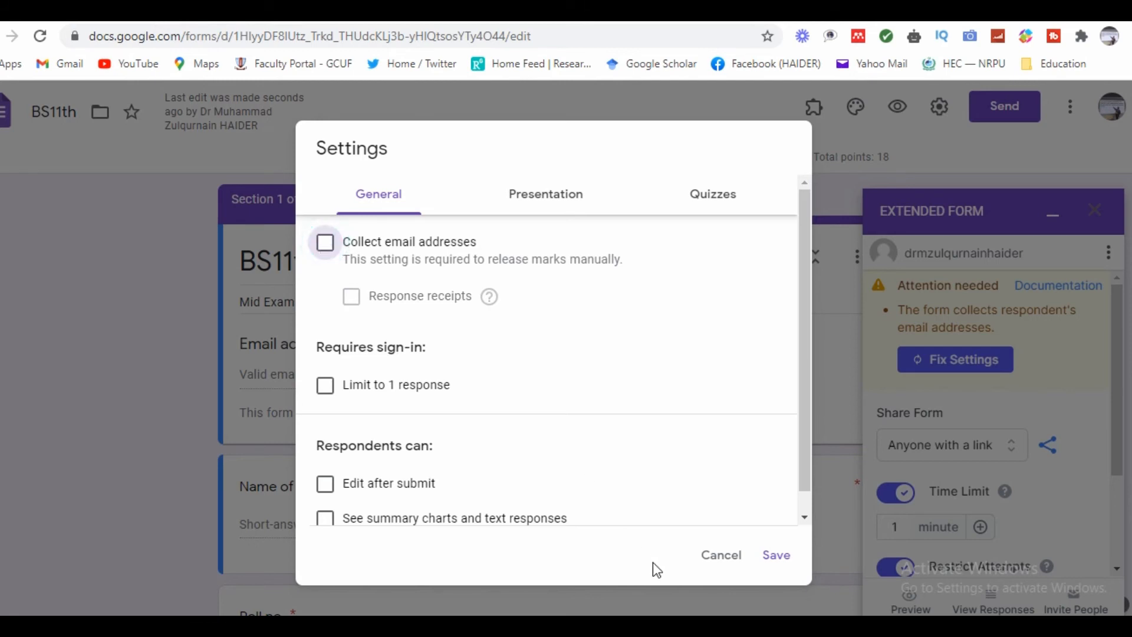
{"action": "left_click", "coordinate": [777, 557]}
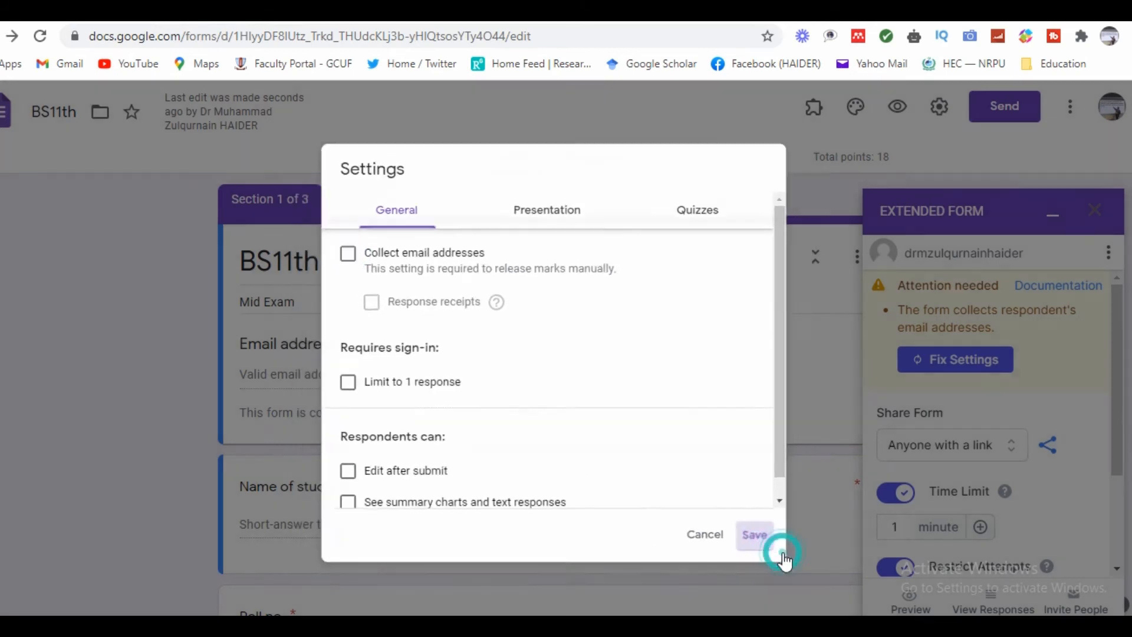
{"action": "left_click", "coordinate": [990, 363]}
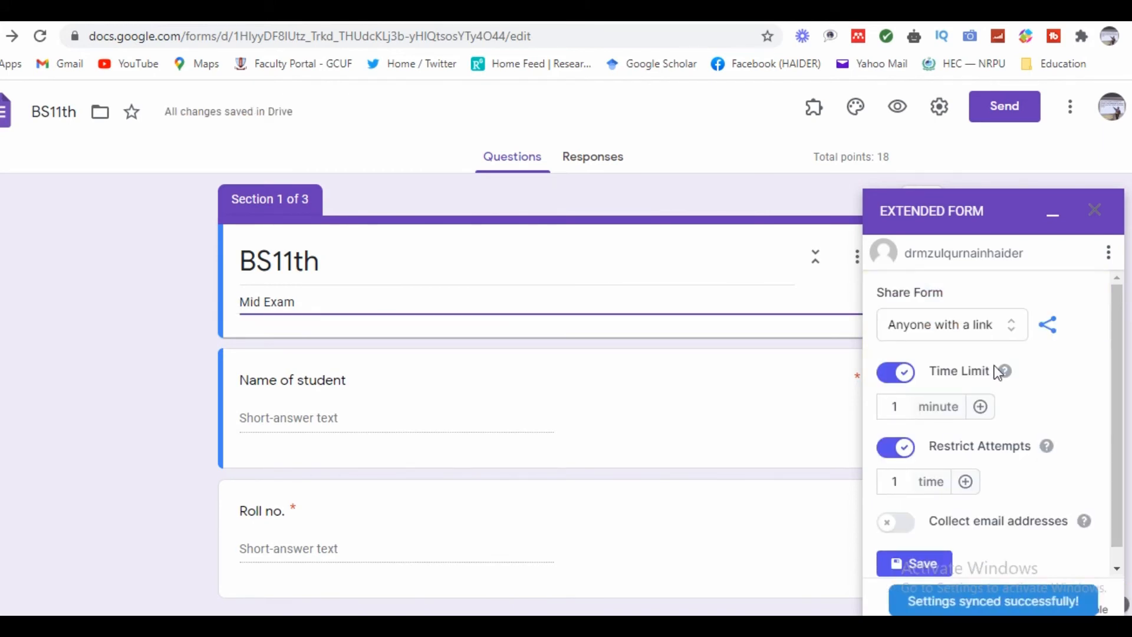
Set the Extended Forms time limit to 20 minutes and restrict attempts to 3 times.
{"action": "scroll", "coordinate": [1116, 395], "scroll_direction": "down", "scroll_amount": 2}
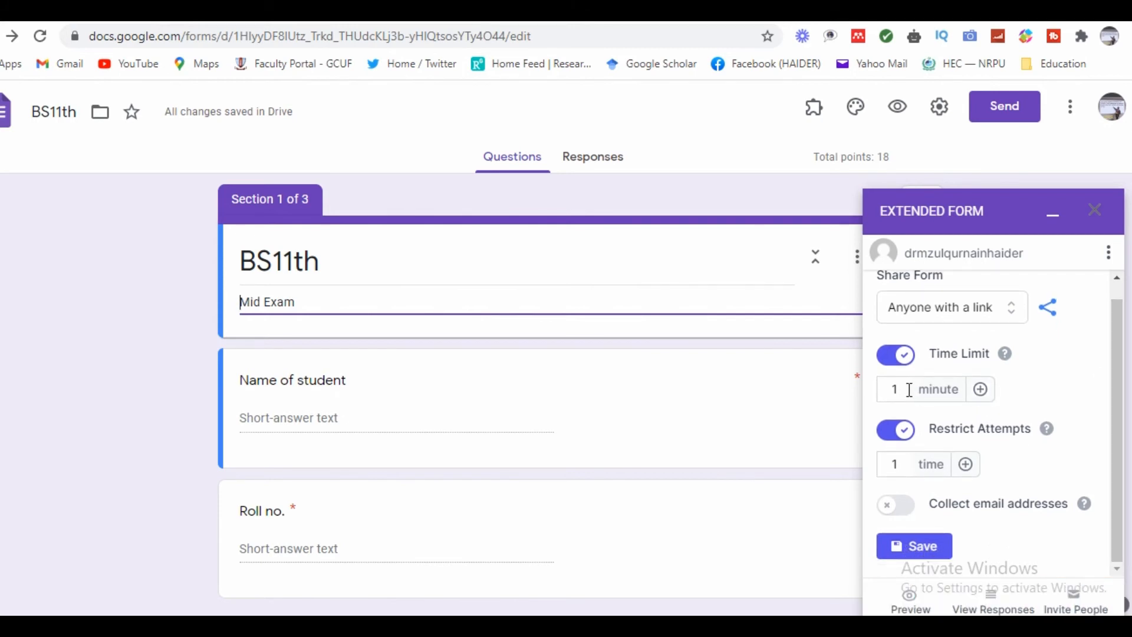
{"action": "left_click_drag", "start_coordinate": [901, 390], "coordinate": [888, 391]}
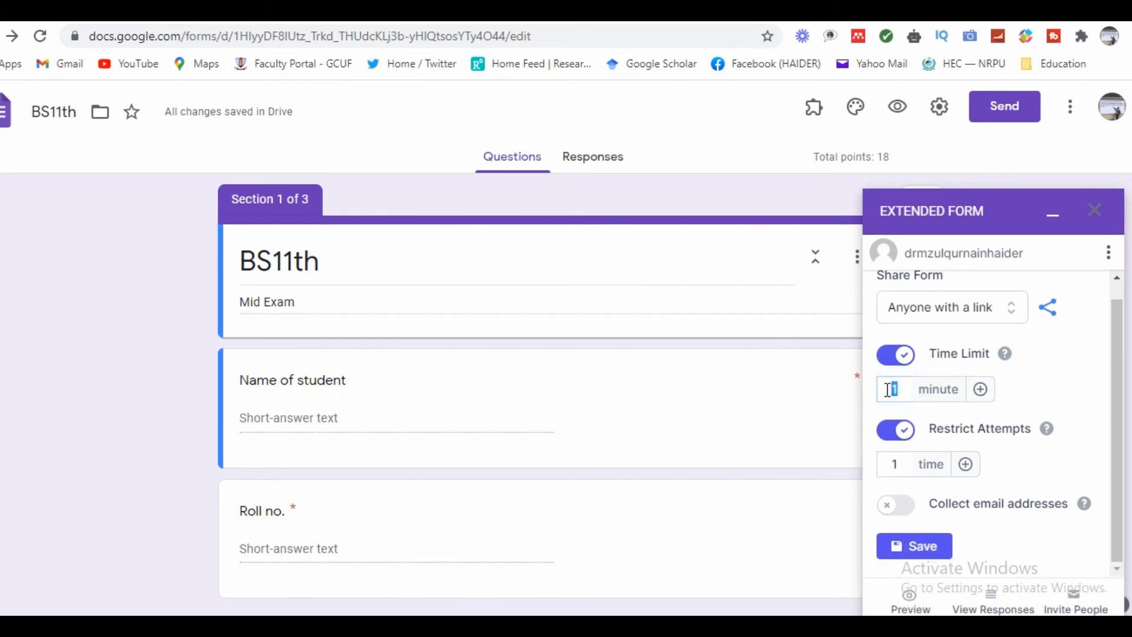
{"action": "type", "text": "20"}
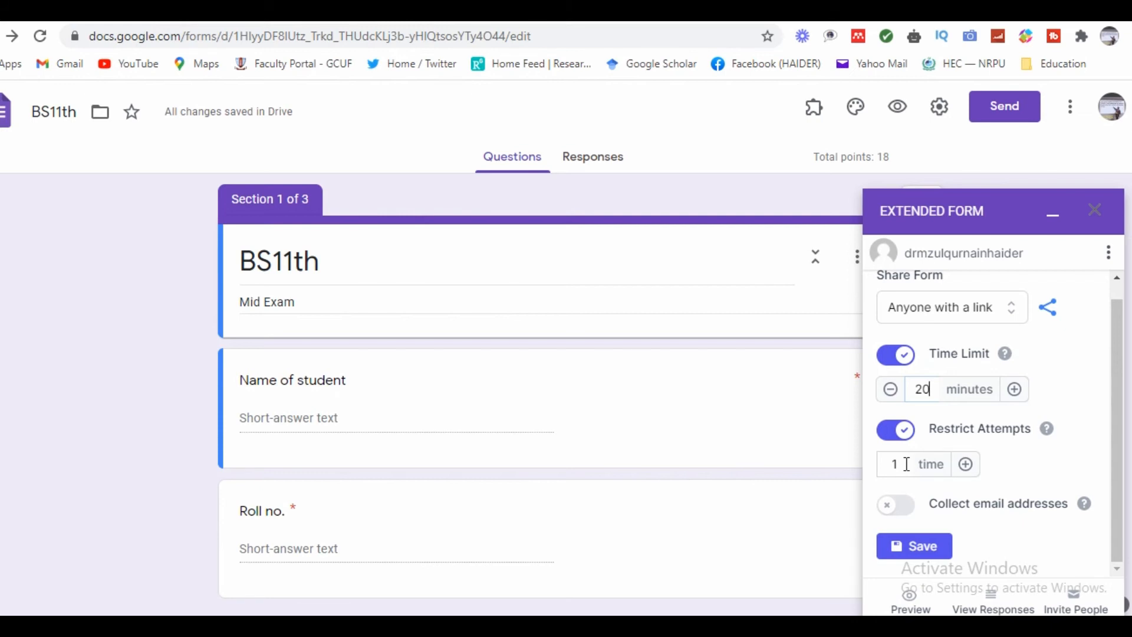
{"action": "left_click", "coordinate": [905, 464]}
{"action": "double_click", "coordinate": [894, 464]}
{"action": "type", "text": "3"}
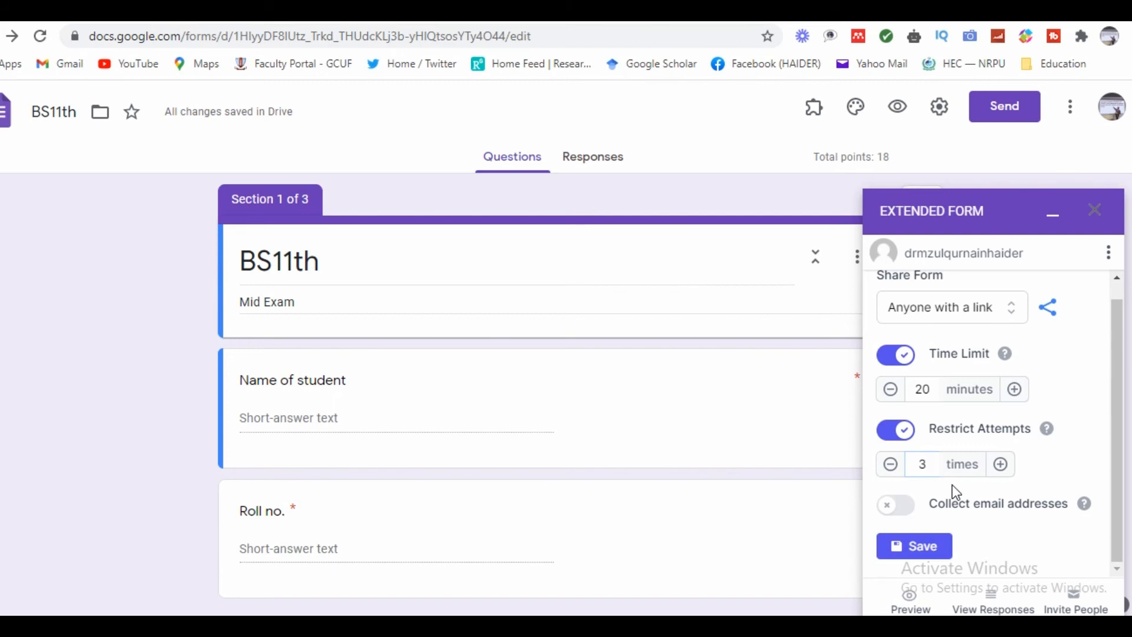
Save the Extended Forms settings, preview the form and start the timed exam.
{"action": "left_click", "coordinate": [922, 552]}
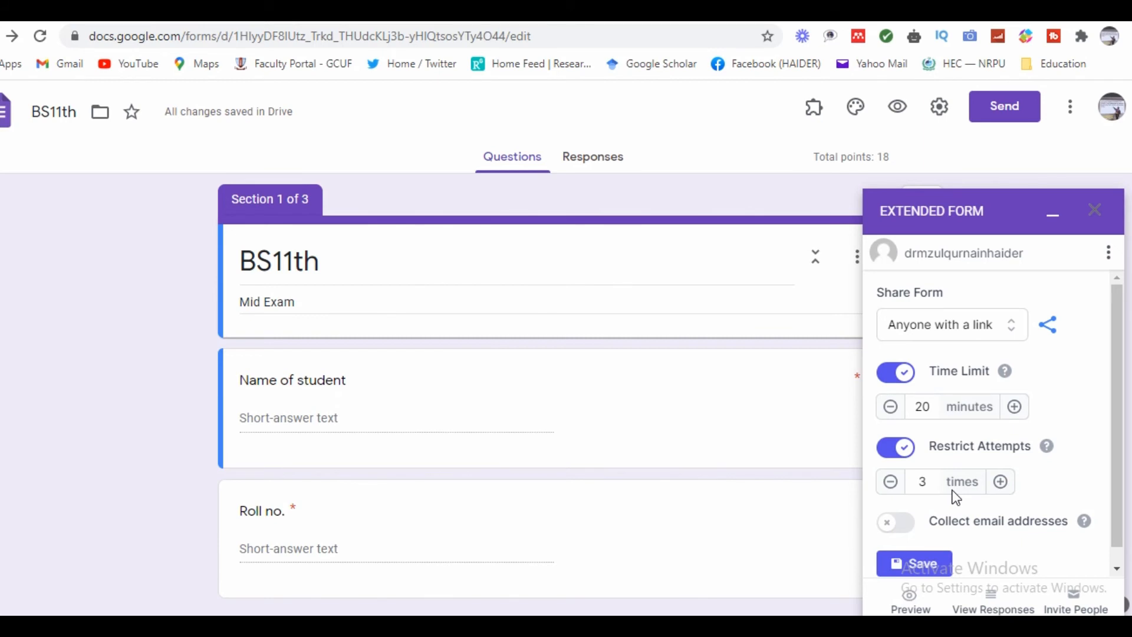
{"action": "left_click", "coordinate": [1050, 326]}
{"action": "left_click", "coordinate": [911, 606]}
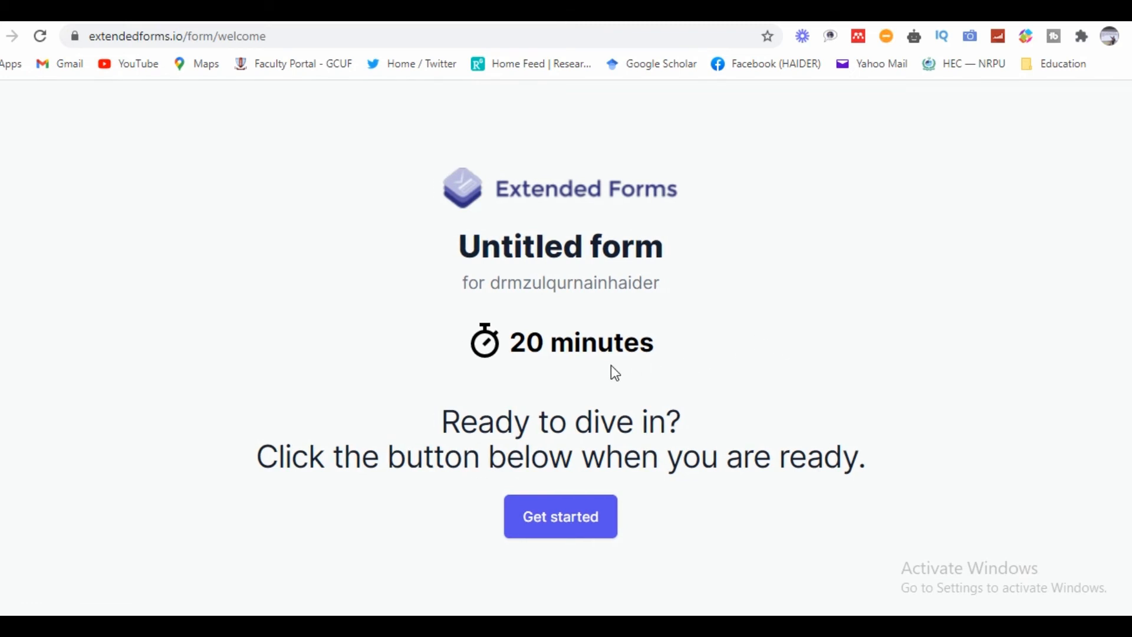
{"action": "right_click", "coordinate": [560, 530]}
{"action": "right_click", "coordinate": [559, 529]}
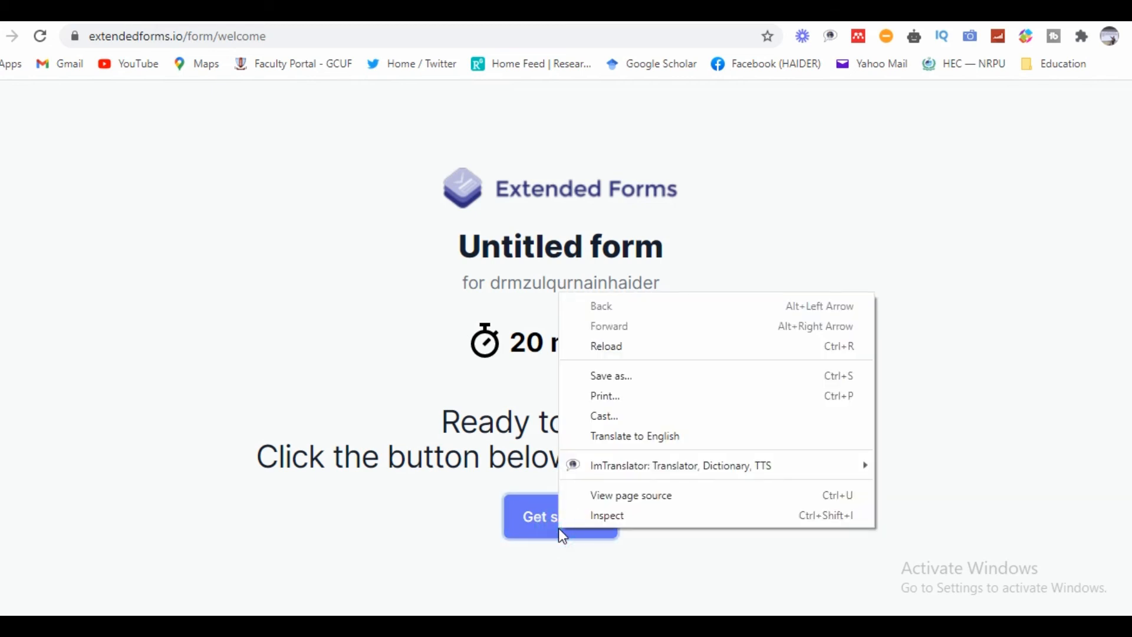
{"action": "left_click", "coordinate": [527, 524]}
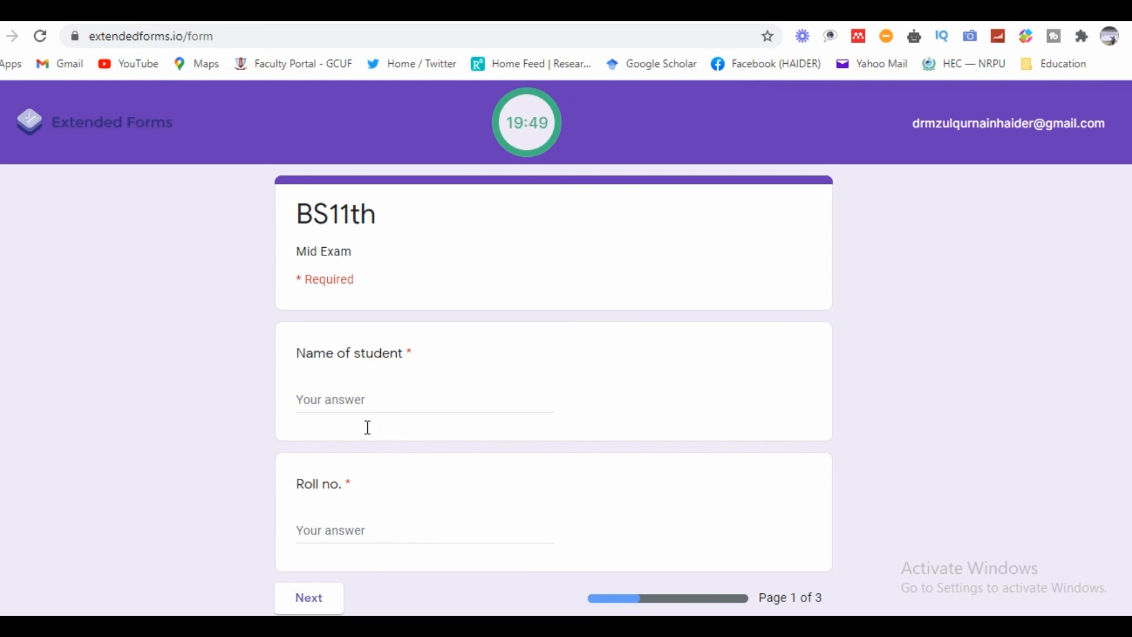
Fill in the student's name and roll number with test entries and continue to the Objective section.
{"action": "left_click", "coordinate": [326, 605]}
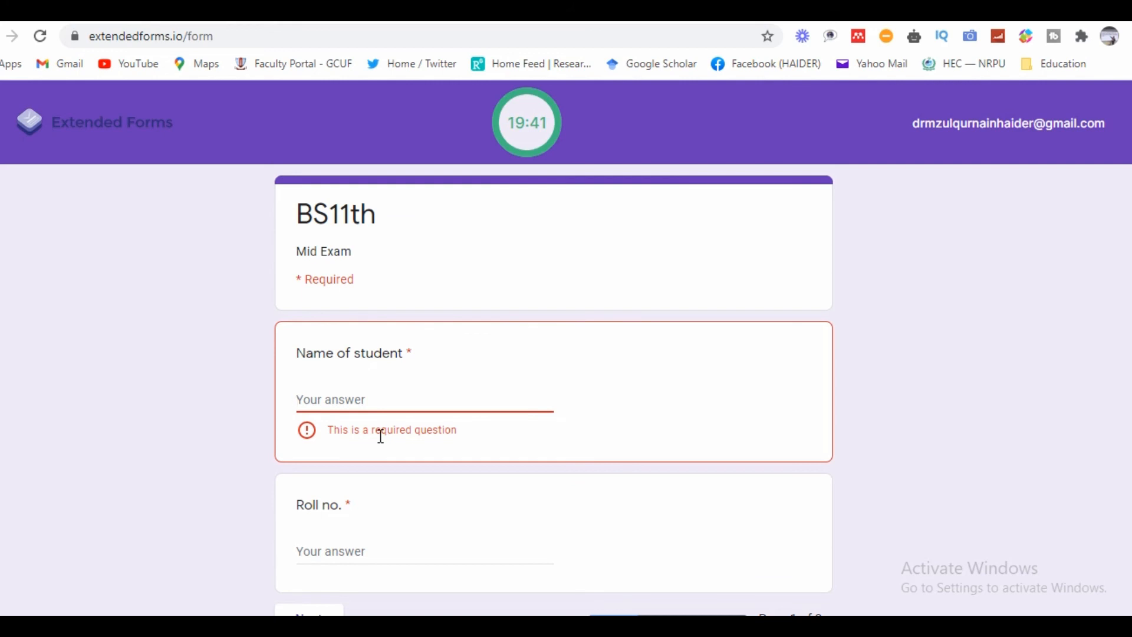
{"action": "type", "text": "mjiohjo"}
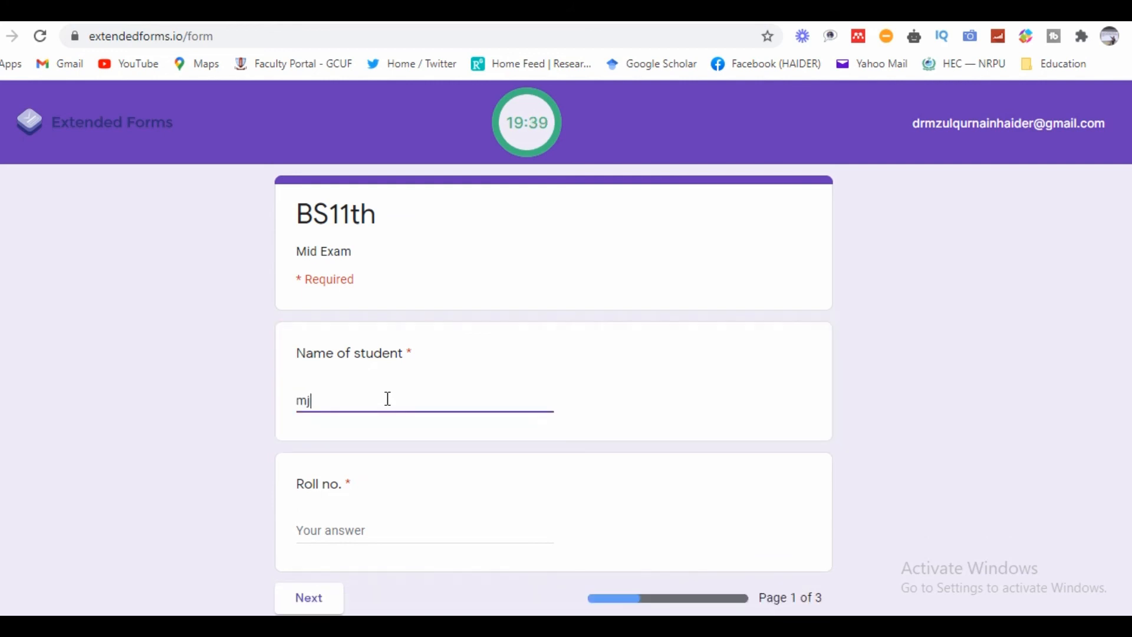
{"action": "left_click", "coordinate": [361, 519]}
{"action": "type", "text": "1223"}
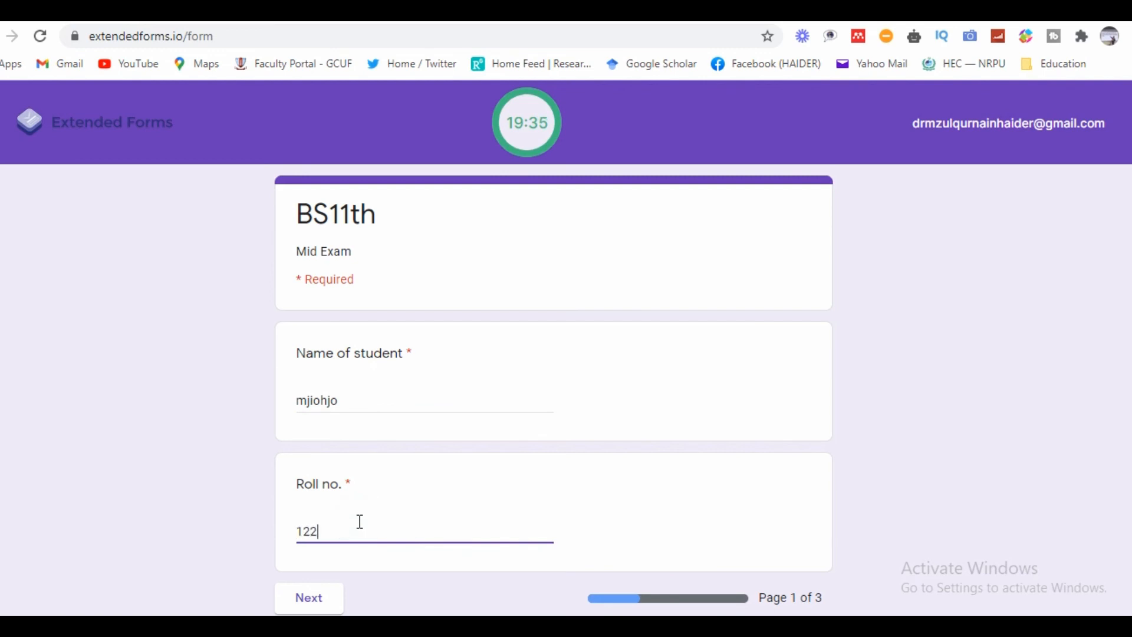
{"action": "left_click", "coordinate": [304, 610]}
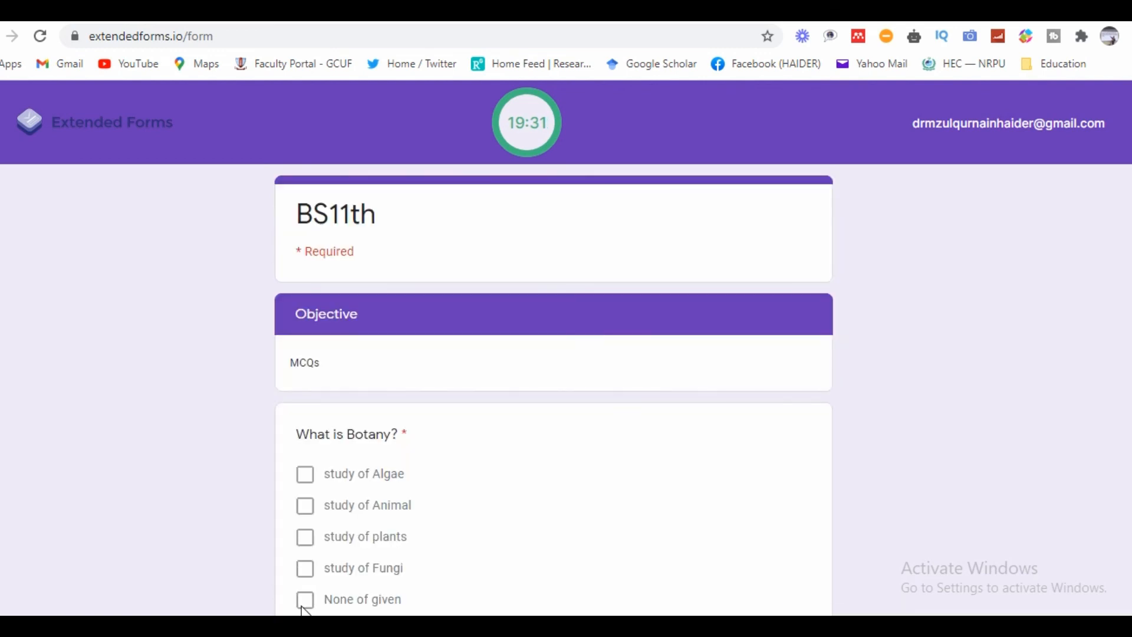
Answer "What is Botany?" with study of Animal and "What is Mycology?" with study of Fungi, and submit the exam.
{"action": "left_click", "coordinate": [352, 509]}
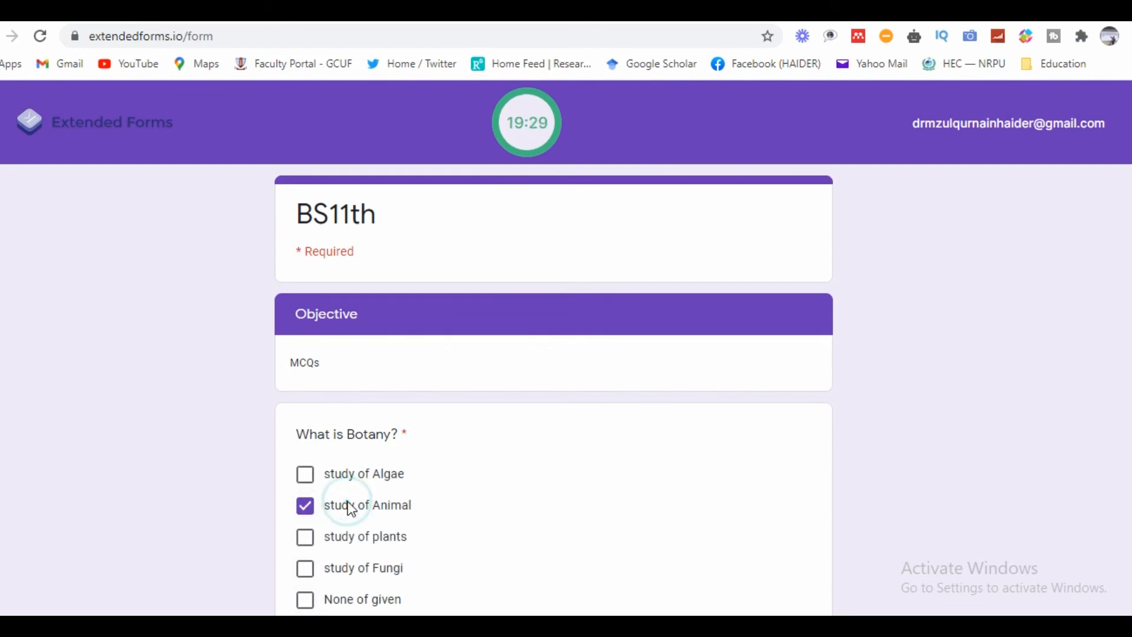
{"action": "scroll", "coordinate": [553, 389], "scroll_direction": "down", "scroll_amount": 6}
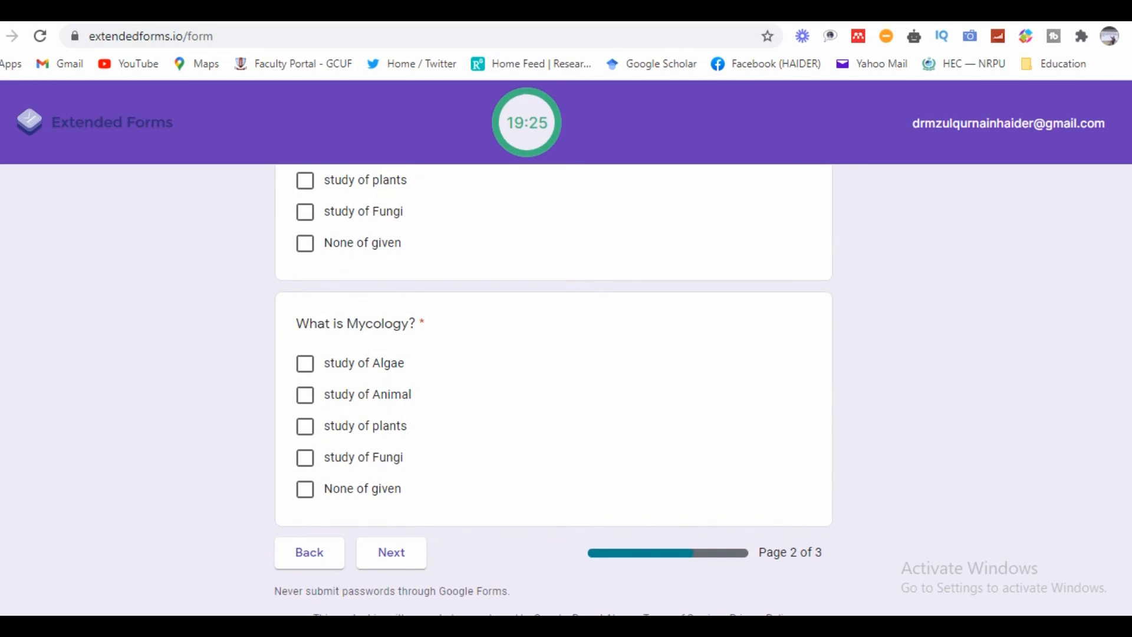
{"action": "scroll", "coordinate": [553, 362], "scroll_direction": "down", "scroll_amount": 1}
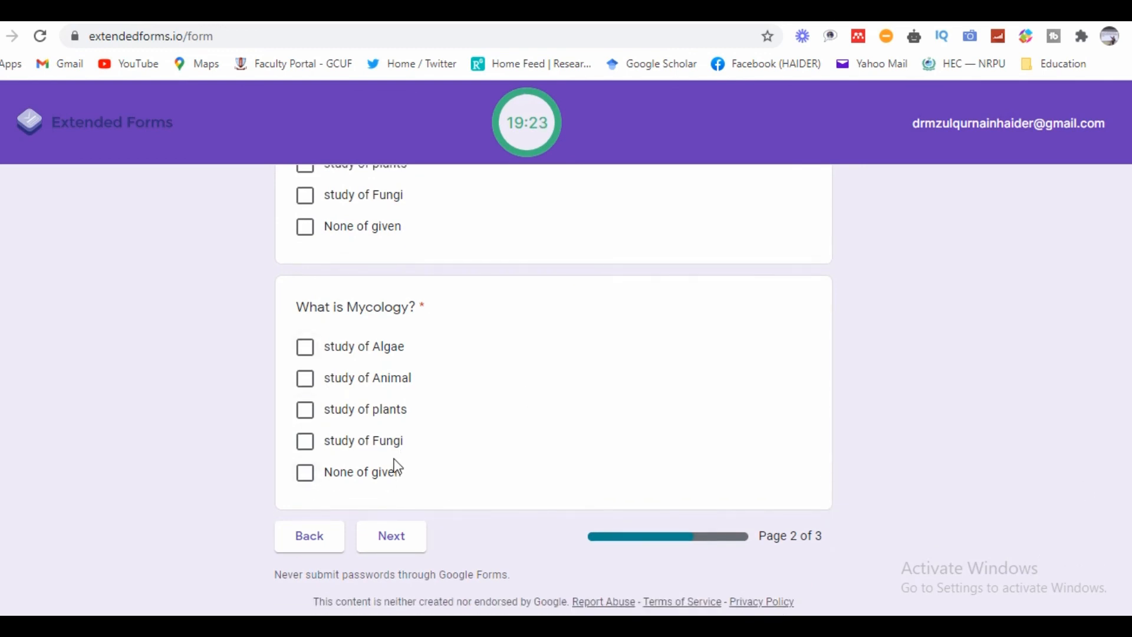
{"action": "left_click", "coordinate": [396, 539]}
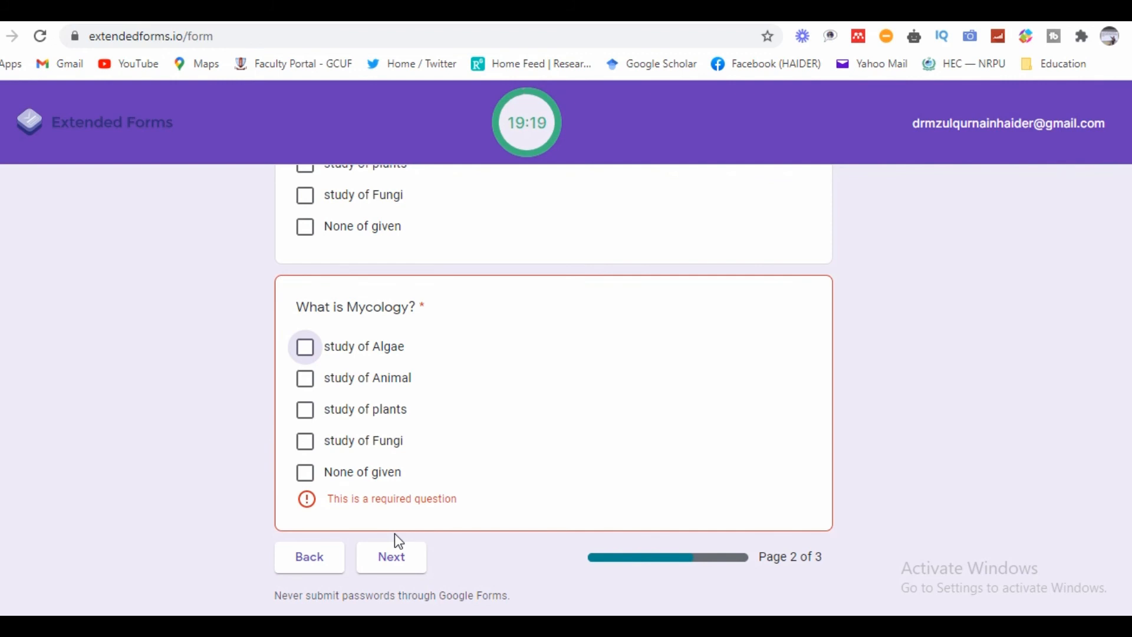
{"action": "left_click", "coordinate": [306, 444]}
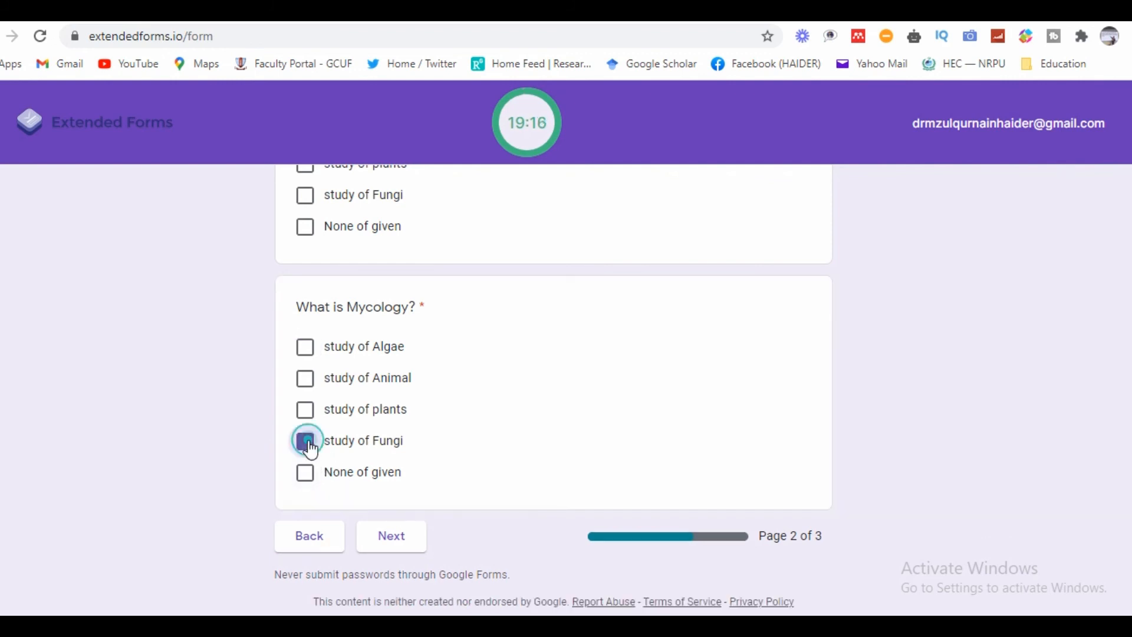
{"action": "left_click", "coordinate": [401, 541]}
{"action": "left_click", "coordinate": [398, 537]}
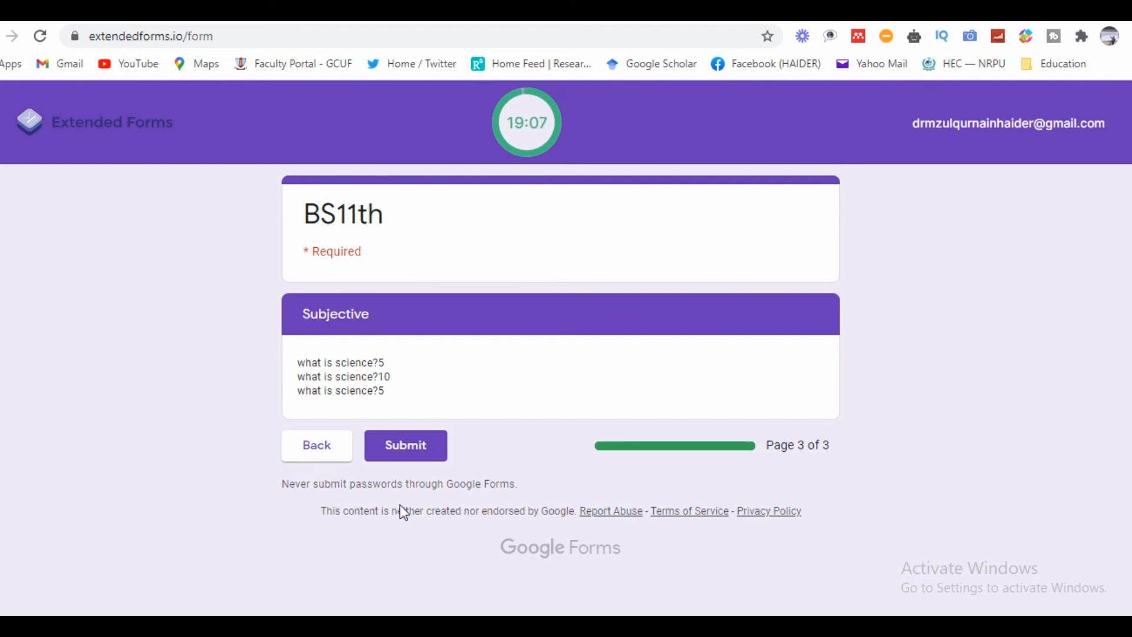
{"action": "left_click", "coordinate": [414, 461]}
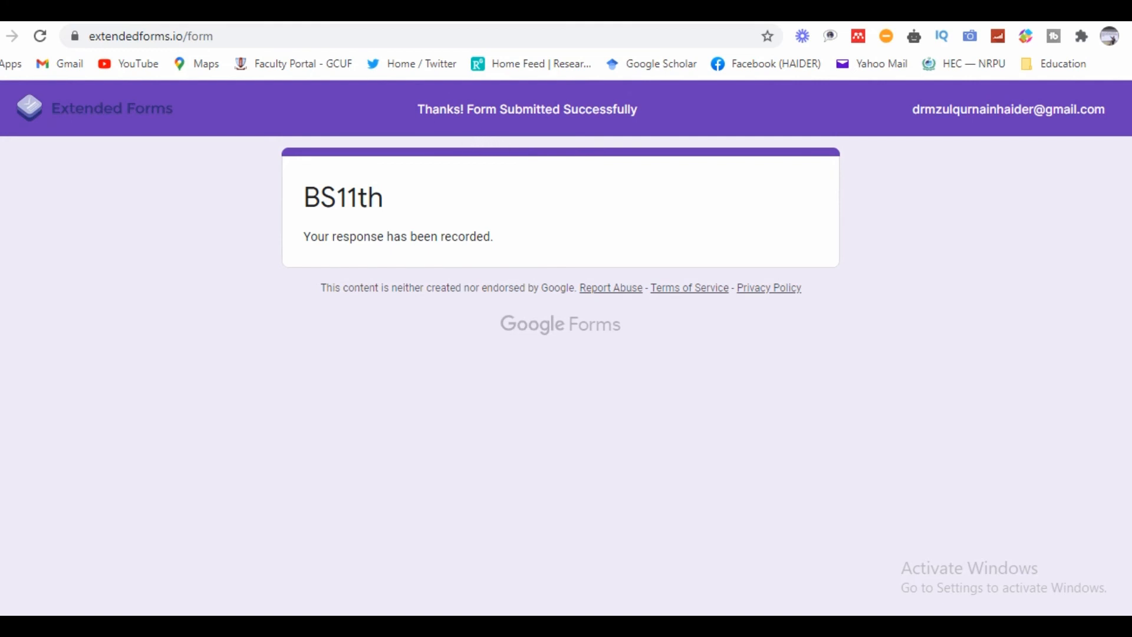
Return to the form editor, display the form's responses and close the Extended Form add-on window.
{"action": "left_click", "coordinate": [236, 11]}
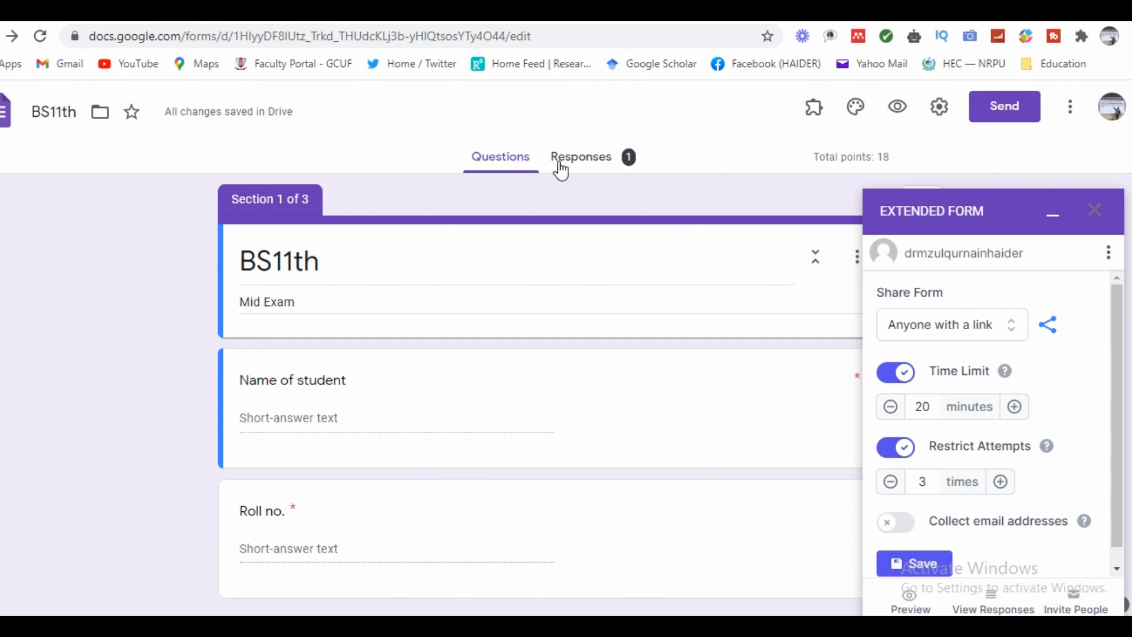
{"action": "left_click", "coordinate": [607, 166]}
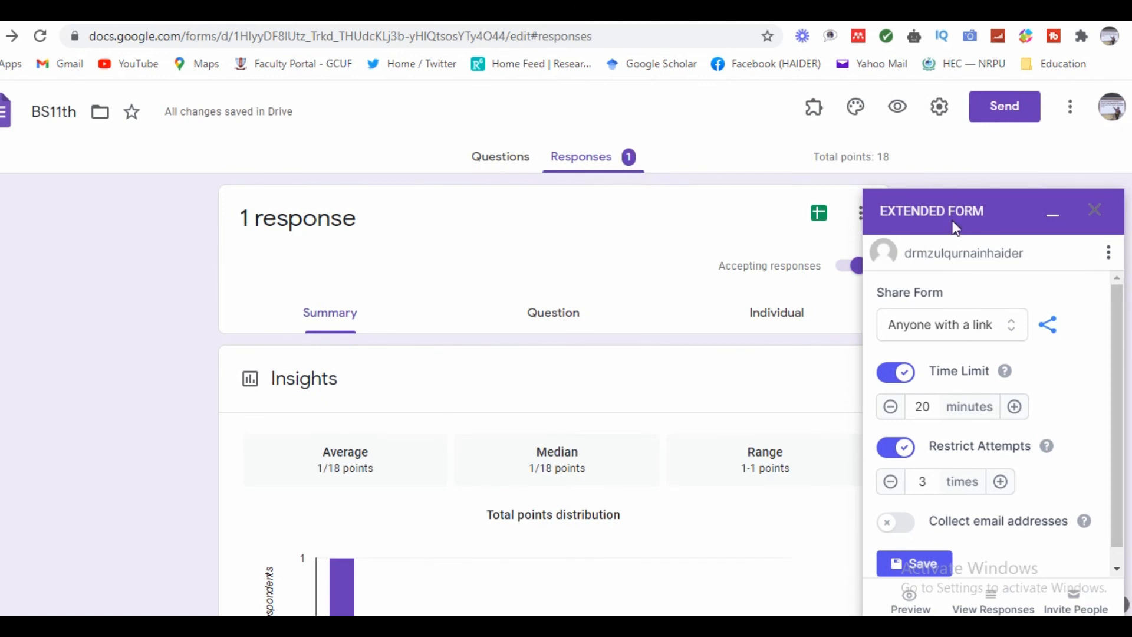
{"action": "left_click", "coordinate": [1092, 215]}
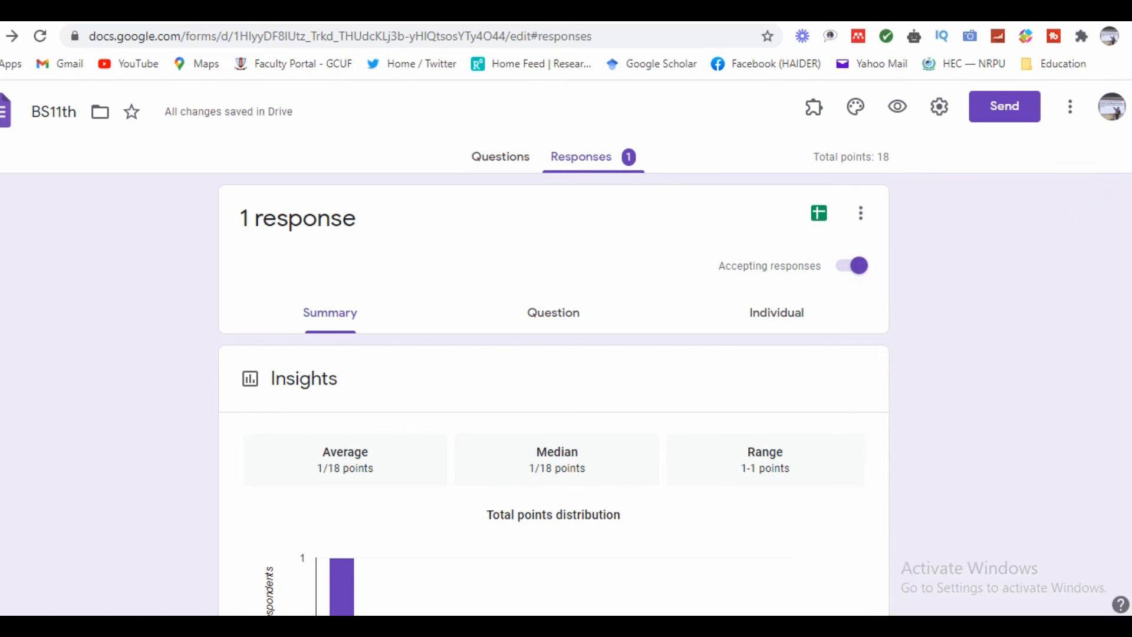
Stop the form from accepting responses.
{"action": "scroll", "coordinate": [566, 348], "scroll_direction": "down", "scroll_amount": 2}
{"action": "scroll", "coordinate": [566, 348], "scroll_direction": "up", "scroll_amount": 2}
{"action": "left_click", "coordinate": [845, 271]}
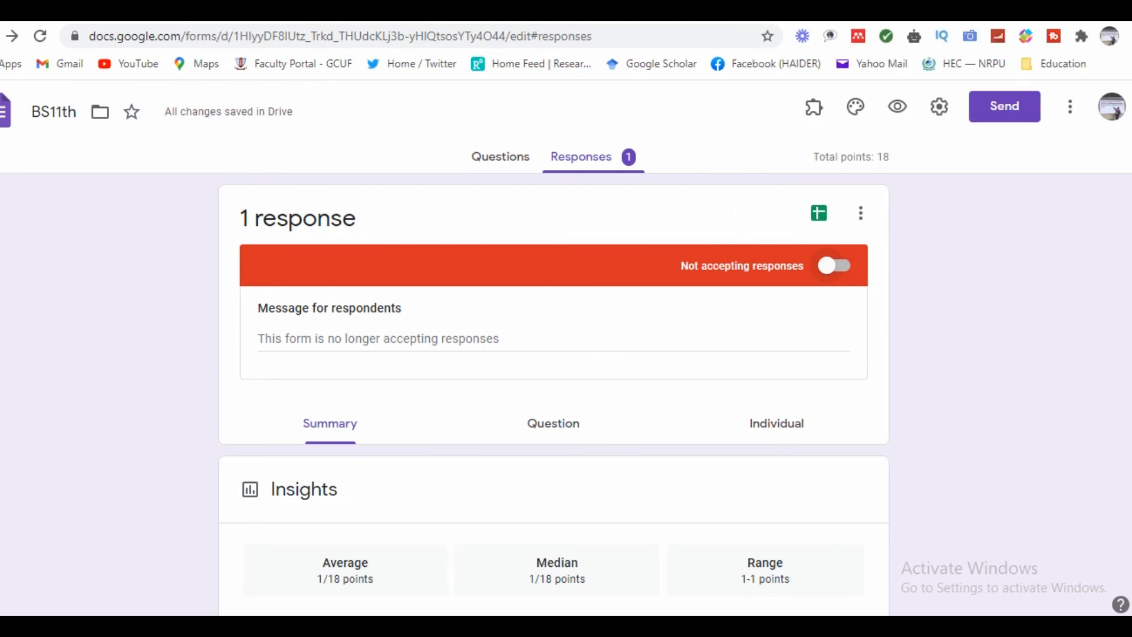
Review the response summary, including the points distribution, frequently missed questions and submitted student details.
{"action": "scroll", "coordinate": [566, 354], "scroll_direction": "down", "scroll_amount": 3}
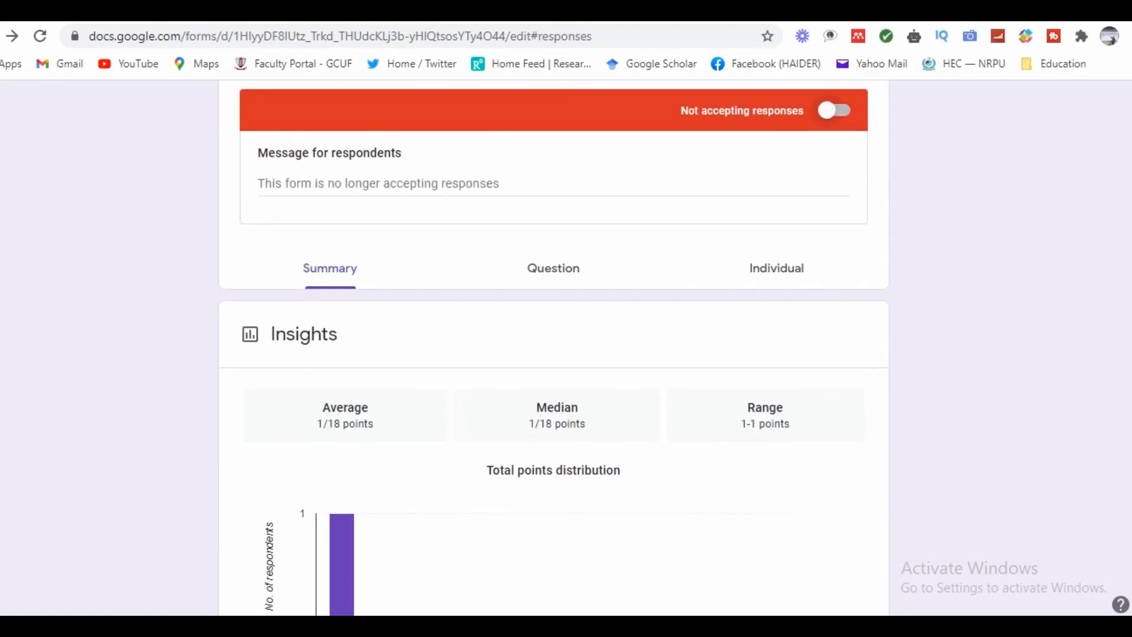
{"action": "scroll", "coordinate": [555, 348], "scroll_direction": "down", "scroll_amount": 5}
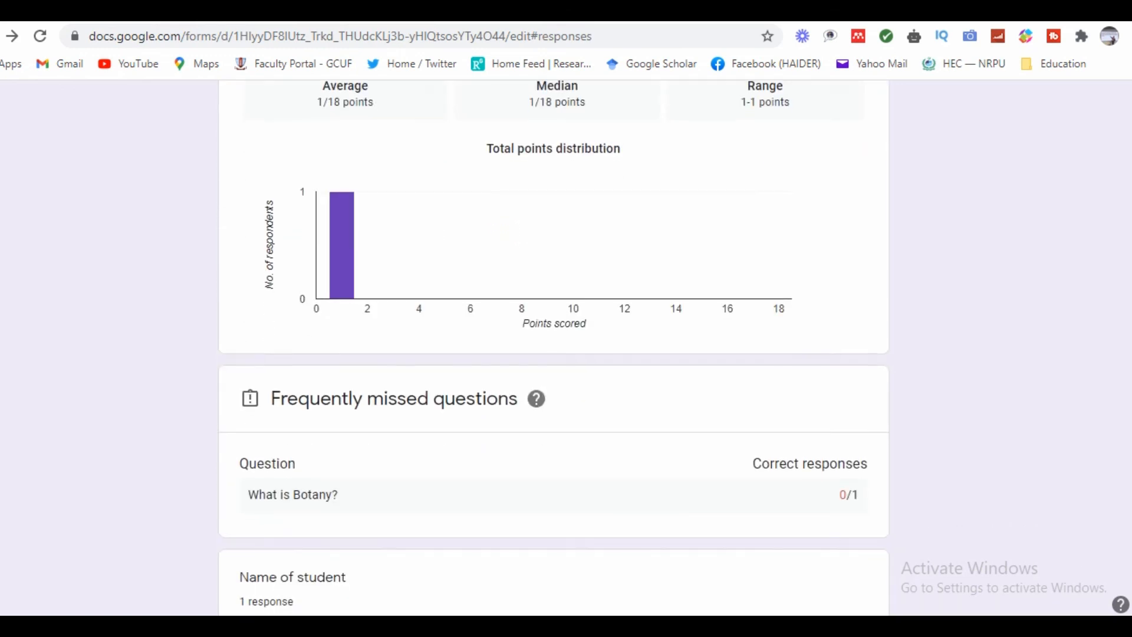
{"action": "scroll", "coordinate": [554, 347], "scroll_direction": "down", "scroll_amount": 4}
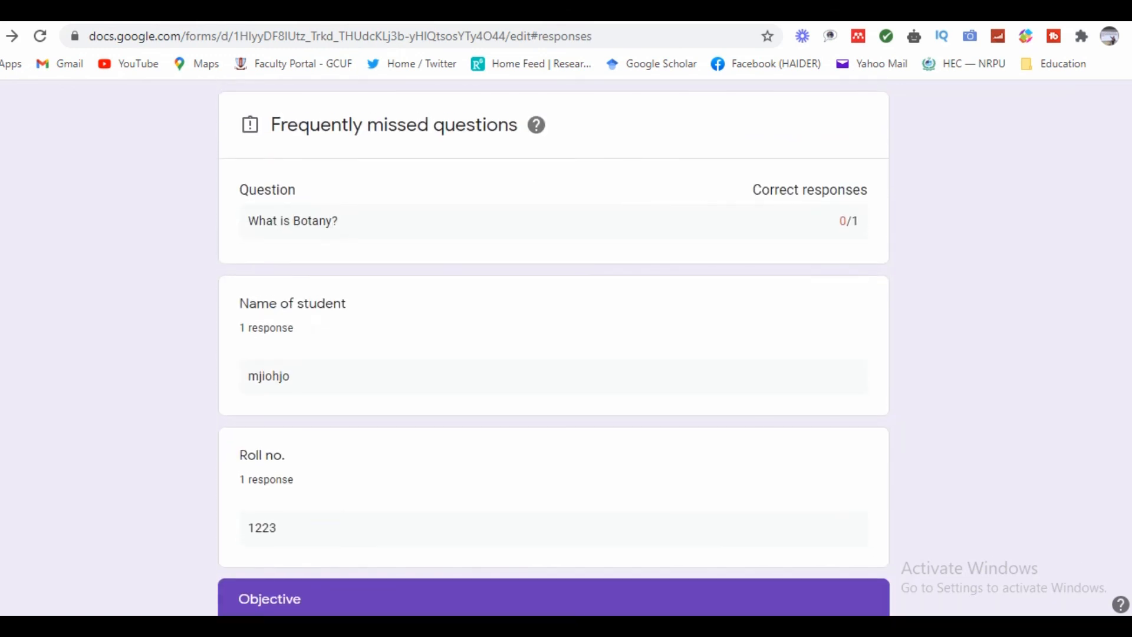
{"action": "scroll", "coordinate": [555, 348], "scroll_direction": "up", "scroll_amount": 4}
{"action": "scroll", "coordinate": [566, 354], "scroll_direction": "up", "scroll_amount": 9}
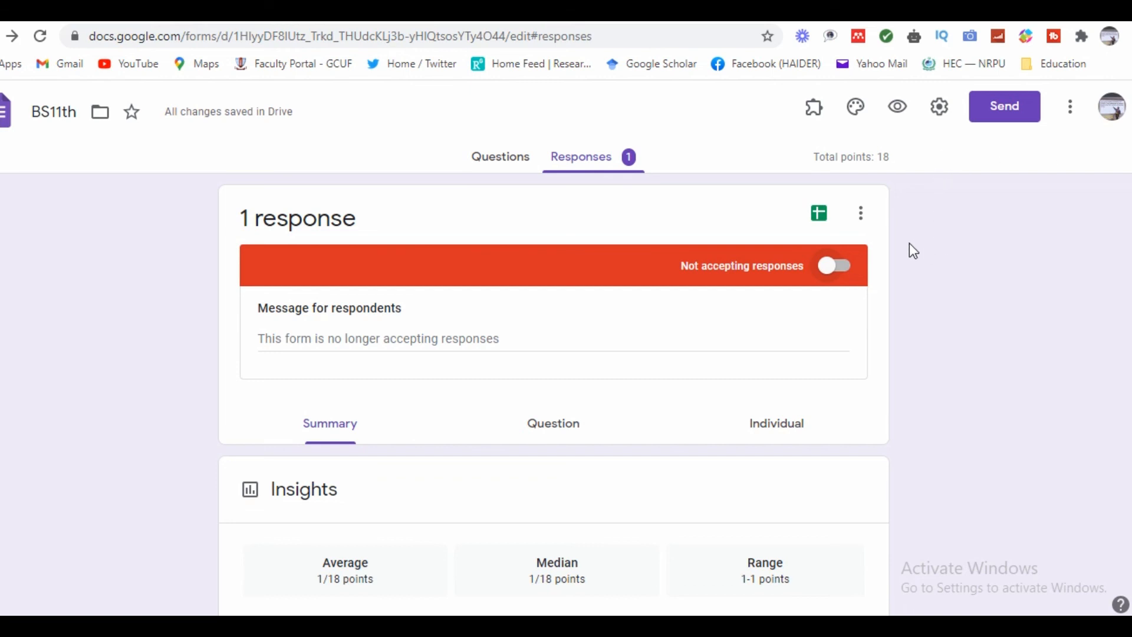
Examine the options for managing and downloading all responses, and return to the form's questions.
{"action": "left_click", "coordinate": [862, 213]}
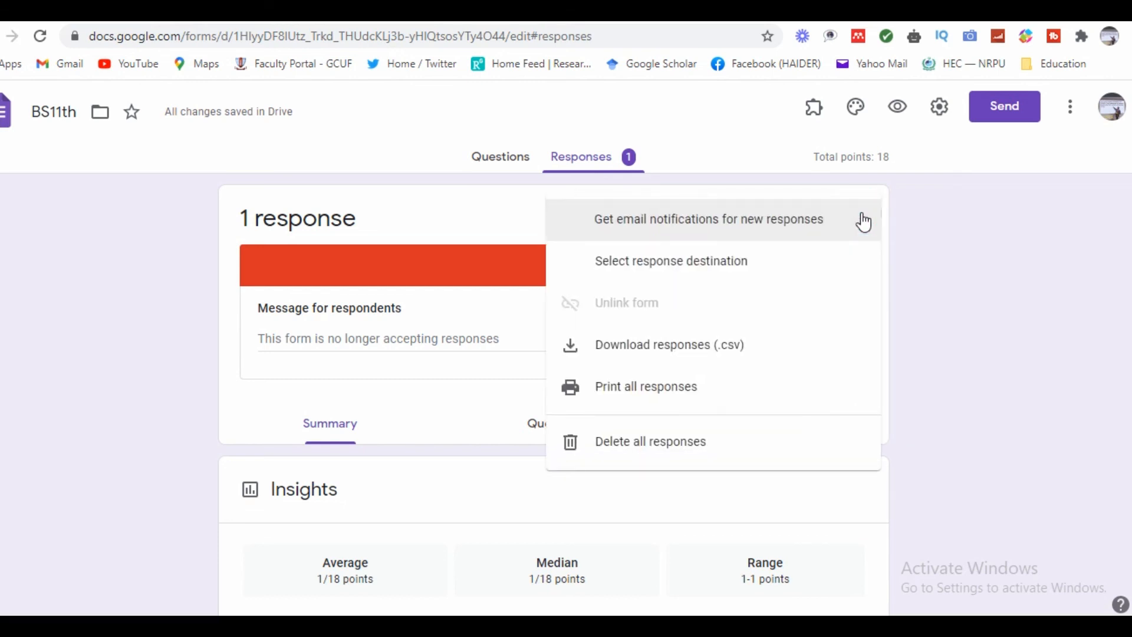
{"action": "left_click", "coordinate": [940, 235]}
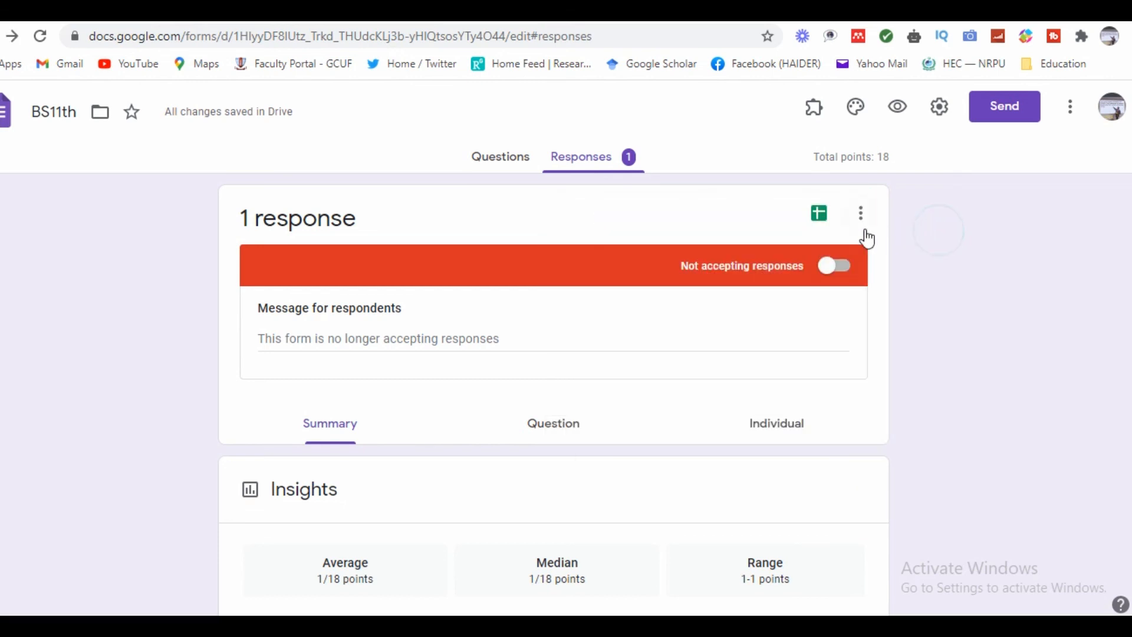
{"action": "left_click", "coordinate": [860, 217]}
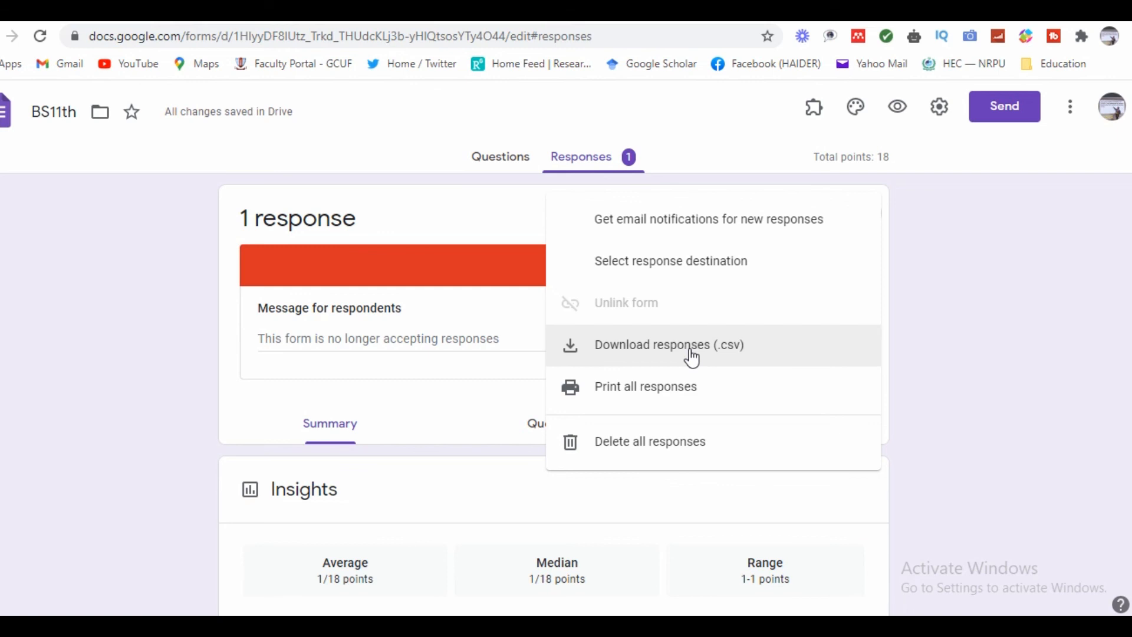
{"action": "left_click", "coordinate": [125, 375]}
{"action": "left_click", "coordinate": [503, 157]}
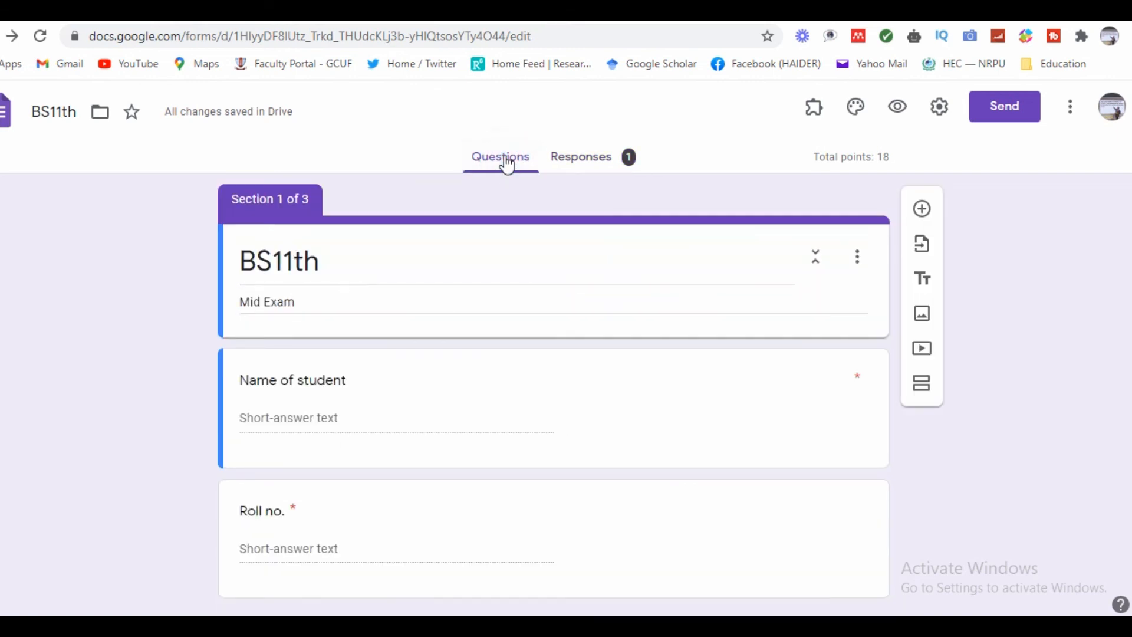